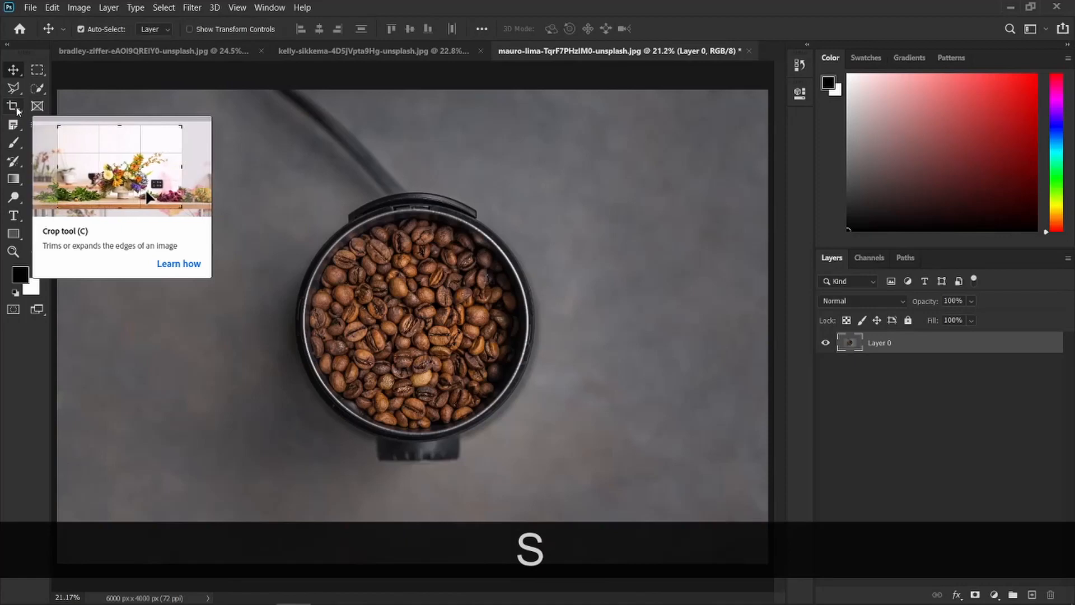
Crop the image closely around the round basket of coffee beans, to about 2371 x 2498 px
{"action": "left_click", "coordinate": [16, 110]}
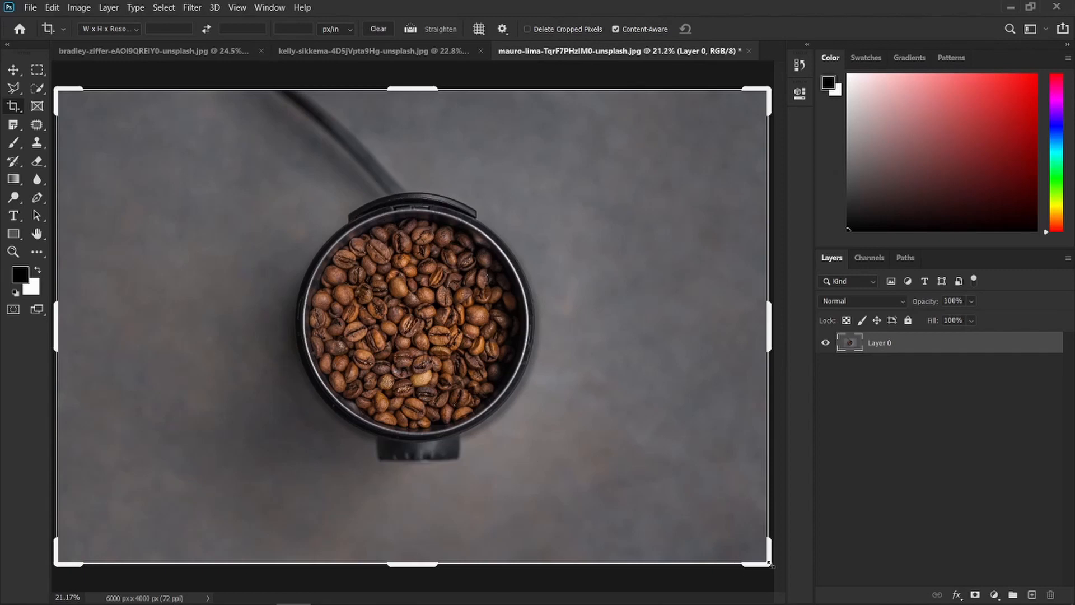
{"action": "left_click_drag", "start_coordinate": [770, 564], "coordinate": [668, 517]}
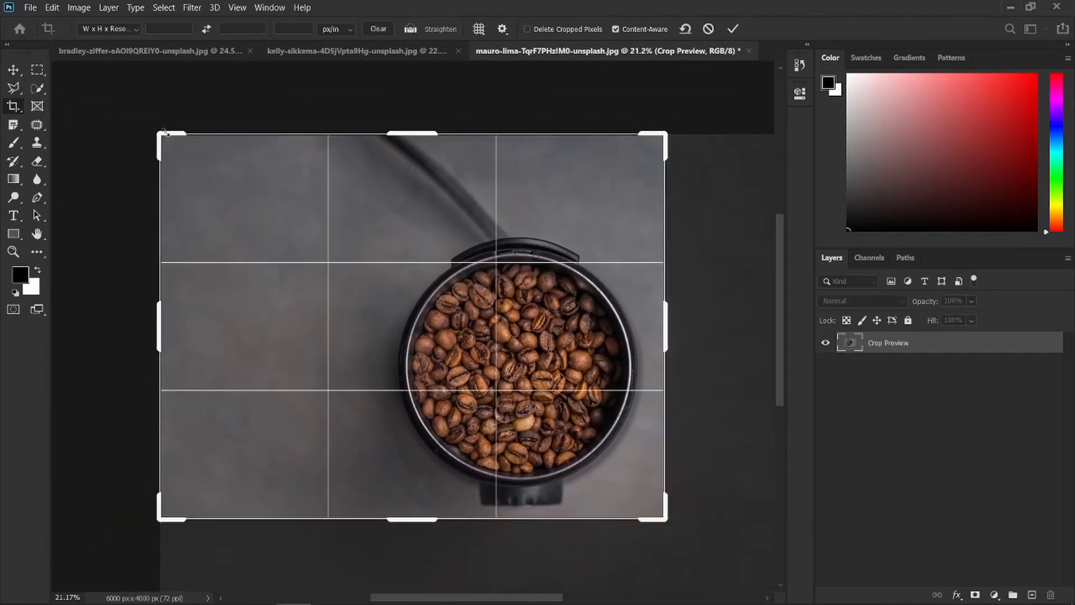
{"action": "left_click_drag", "start_coordinate": [162, 133], "coordinate": [275, 178]}
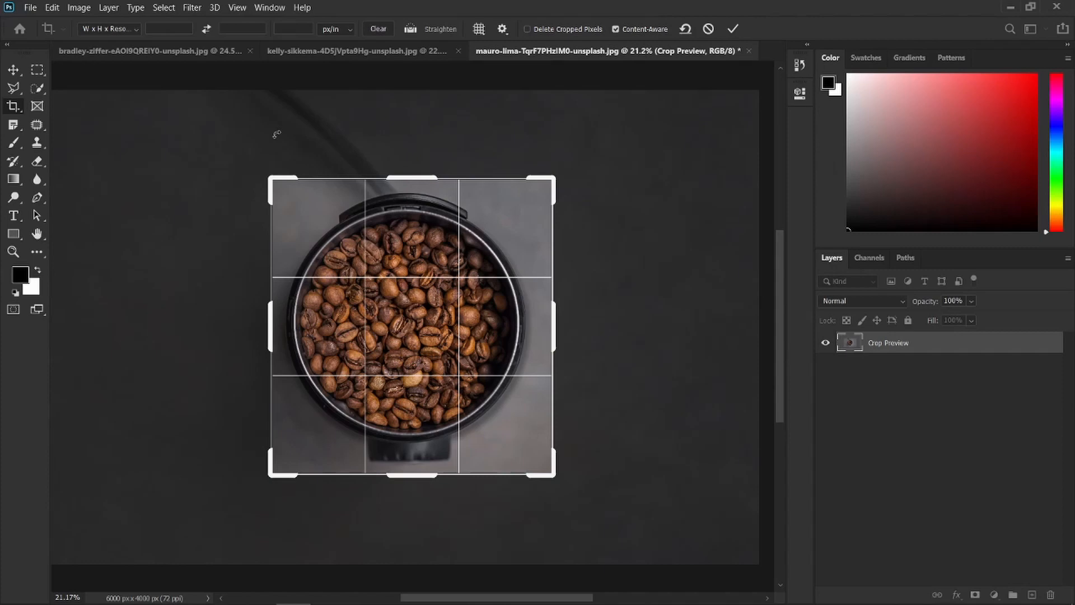
{"action": "key", "text": "Return"}
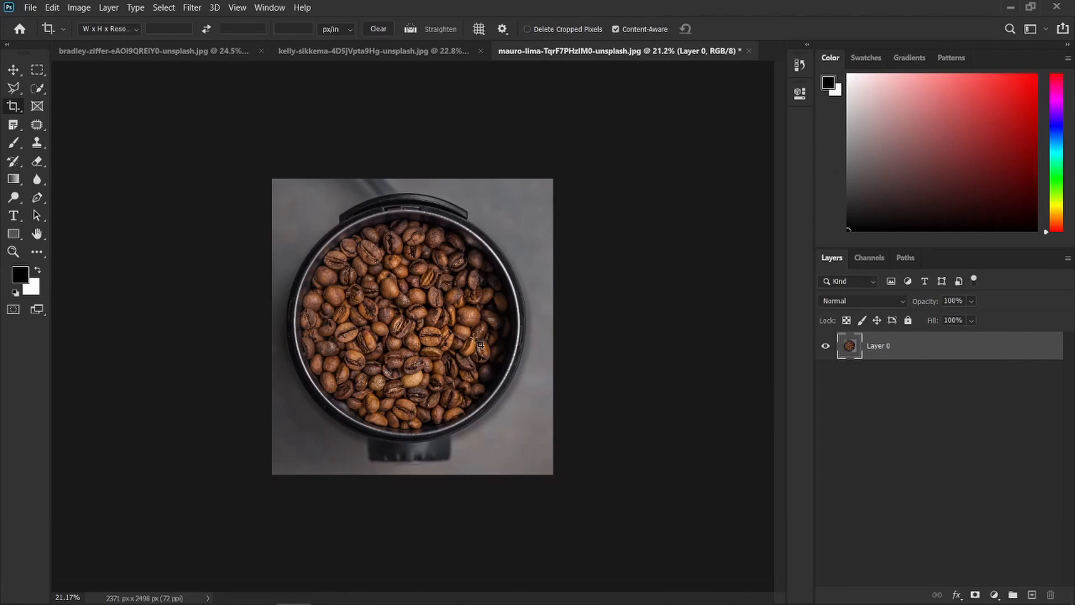
{"action": "key", "text": "ctrl+0"}
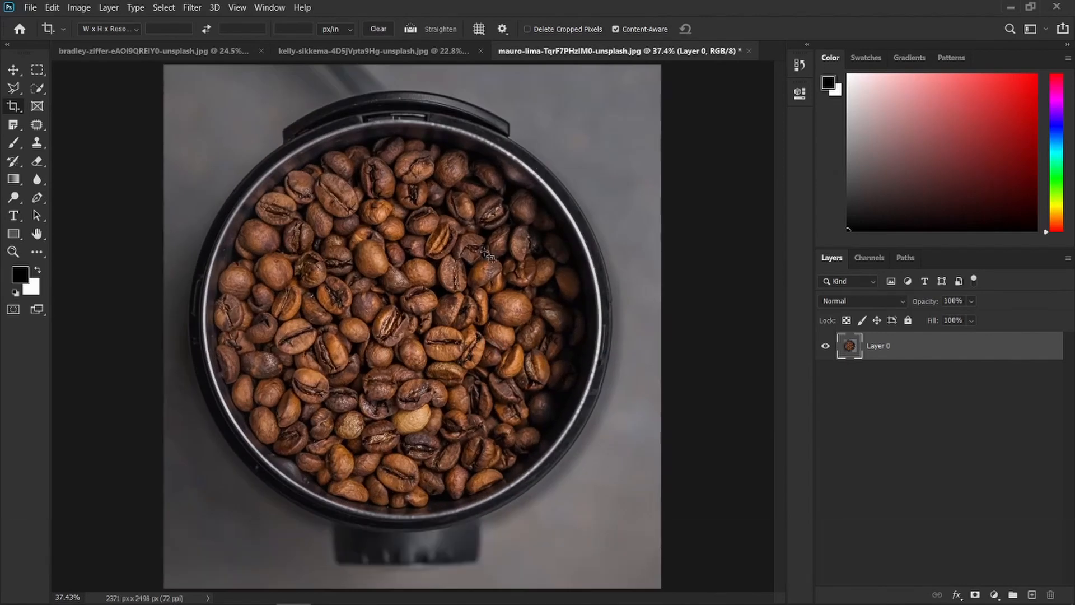
{"action": "scroll", "coordinate": [489, 256], "scroll_direction": "down", "scroll_amount": 2}
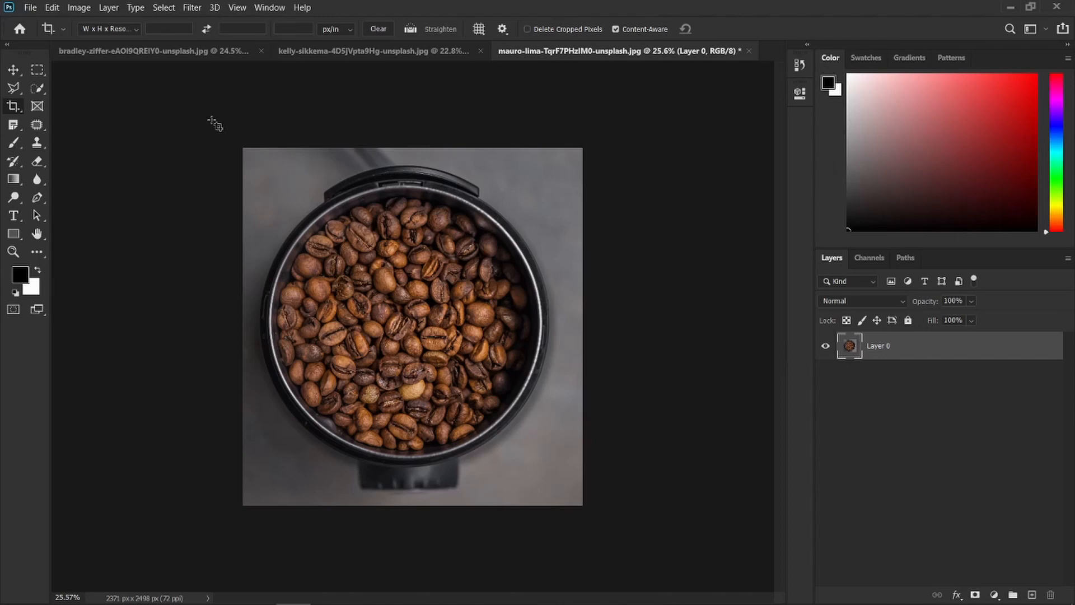
Expand the crop back out to the image's original edges, about 6000 x 4000 px, without leaving transparent margins
{"action": "left_click_drag", "start_coordinate": [212, 120], "coordinate": [695, 538]}
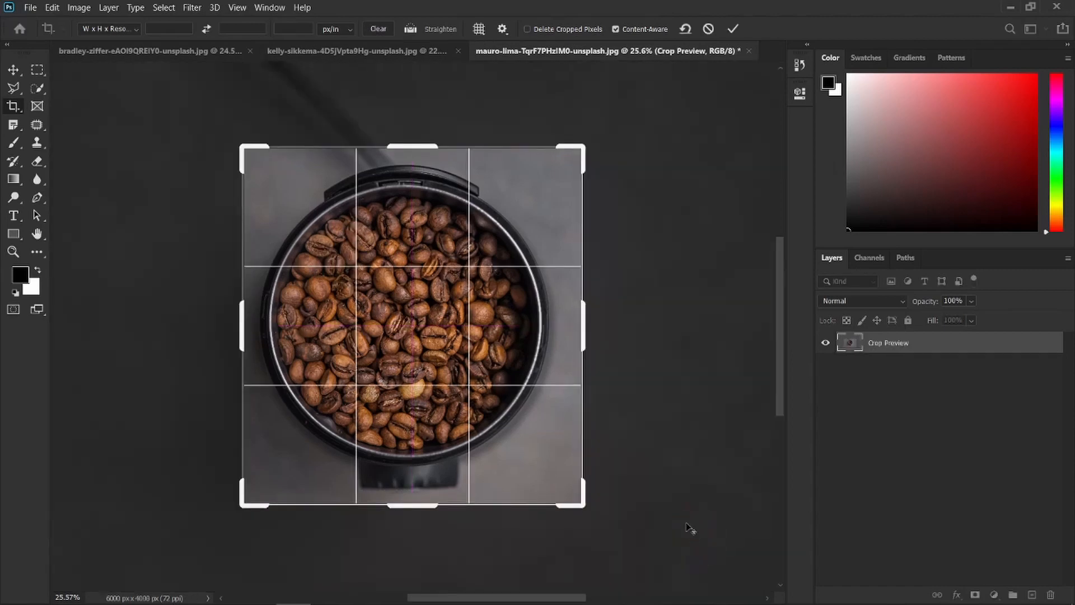
{"action": "scroll", "coordinate": [688, 528], "scroll_direction": "down", "scroll_amount": 2}
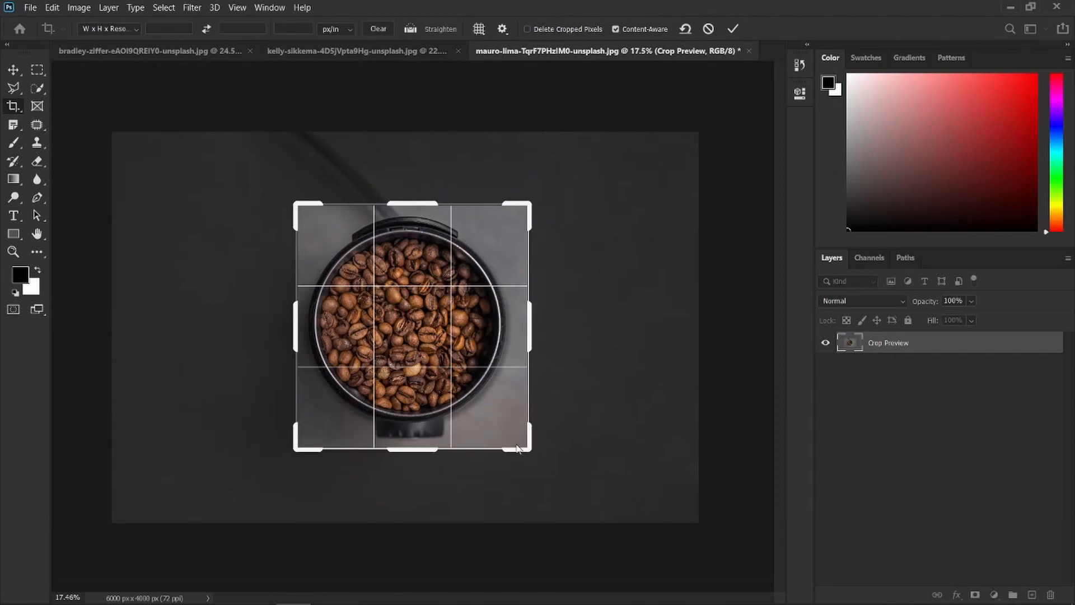
{"action": "left_click", "coordinate": [14, 107]}
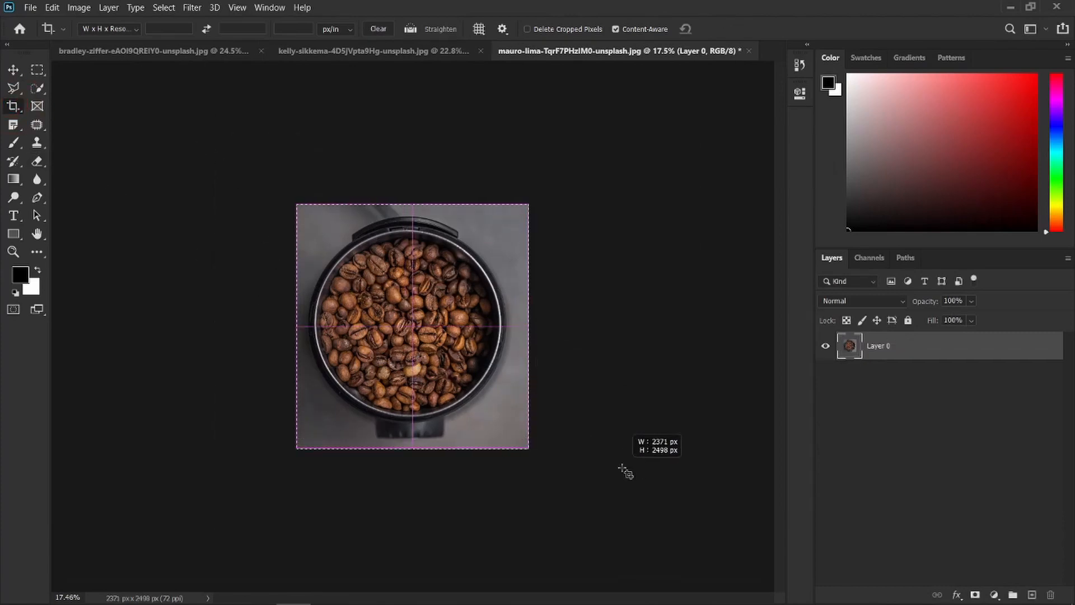
{"action": "left_click_drag", "start_coordinate": [529, 449], "coordinate": [648, 505]}
{"action": "left_click_drag", "start_coordinate": [175, 145], "coordinate": [83, 105]}
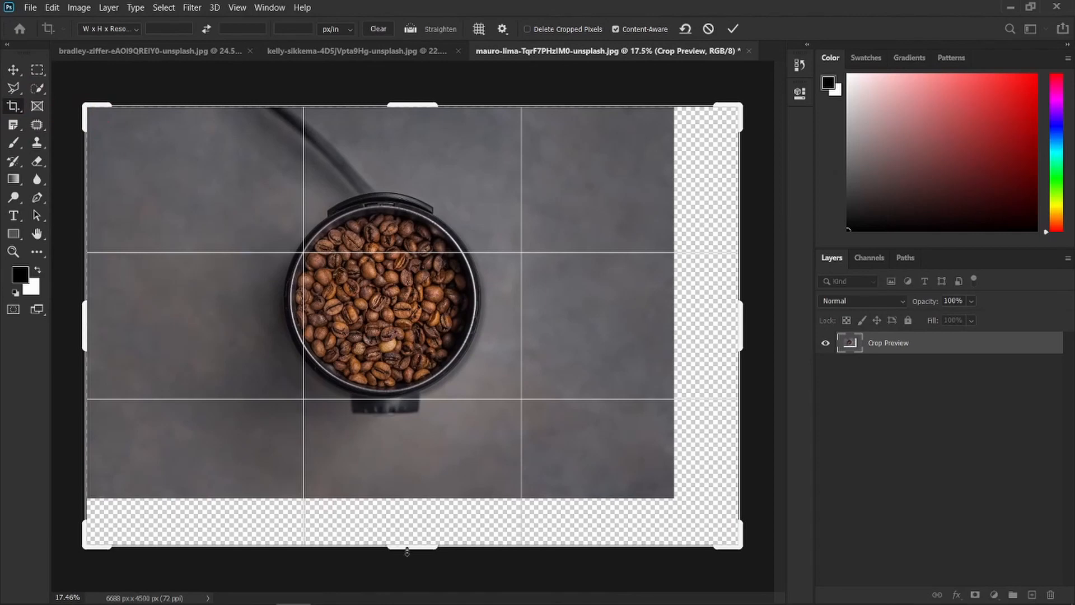
{"action": "left_click_drag", "start_coordinate": [399, 549], "coordinate": [412, 522]}
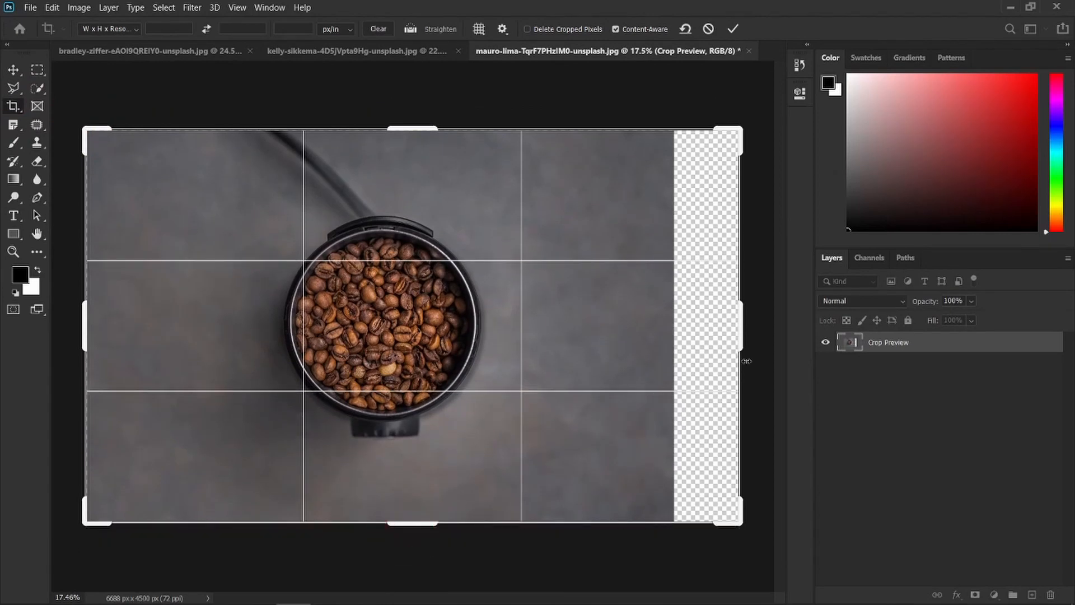
{"action": "left_click", "coordinate": [735, 339]}
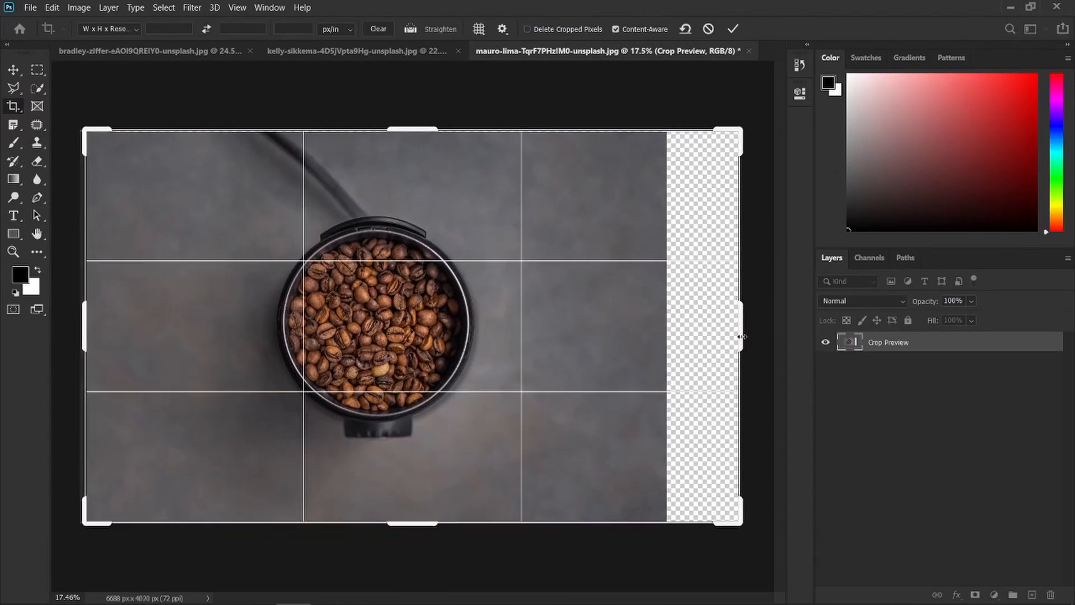
{"action": "left_click_drag", "start_coordinate": [736, 339], "coordinate": [707, 340]}
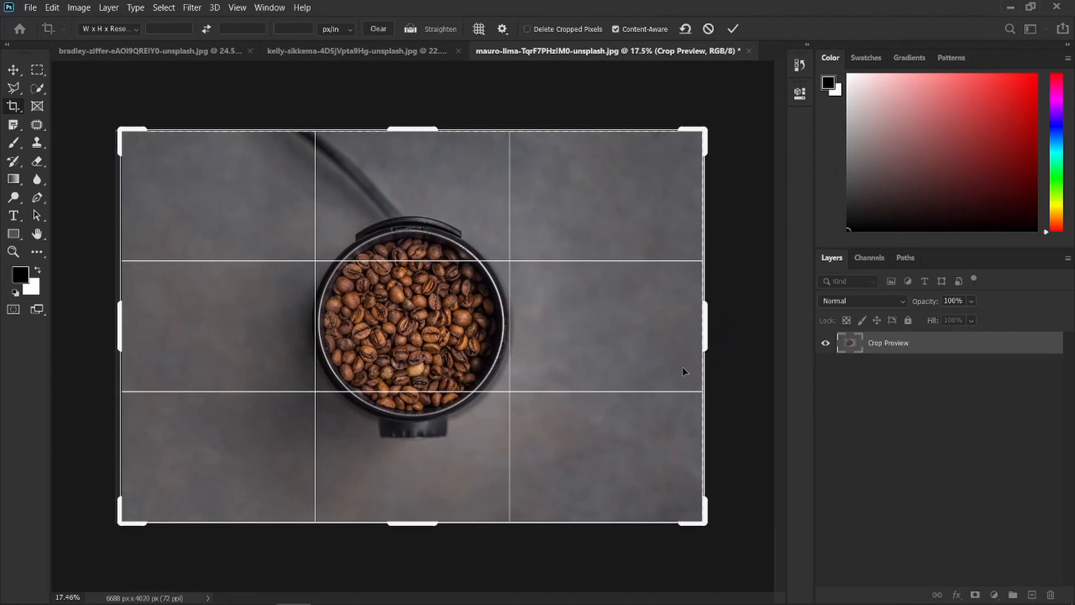
{"action": "key", "text": "Return"}
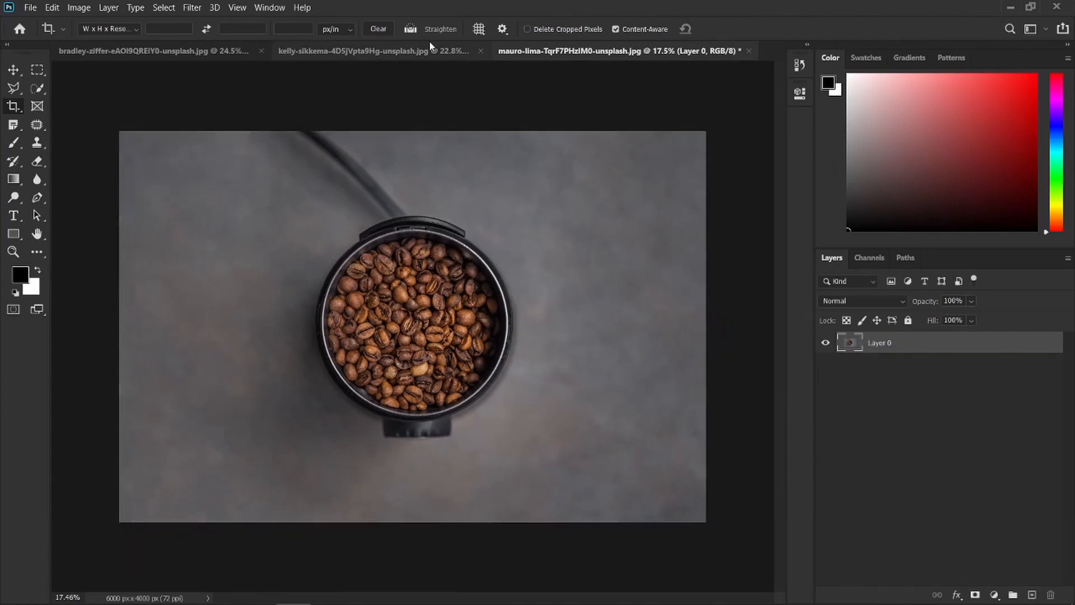
Show the Rule of Thirds overlay on a crop box that covers the full image
{"action": "key", "text": "shift+y"}
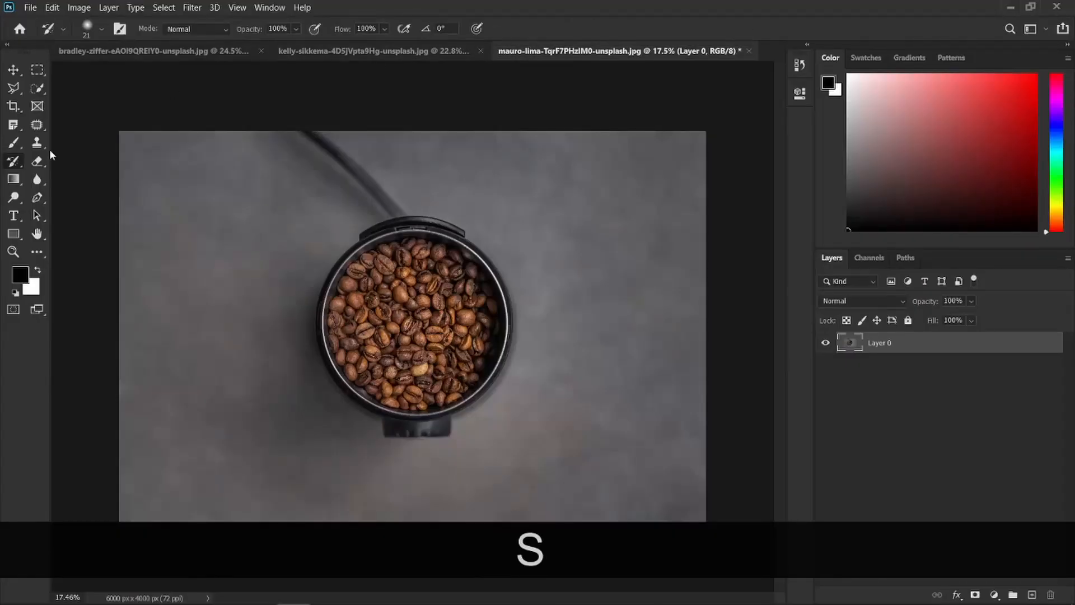
{"action": "left_click", "coordinate": [13, 106]}
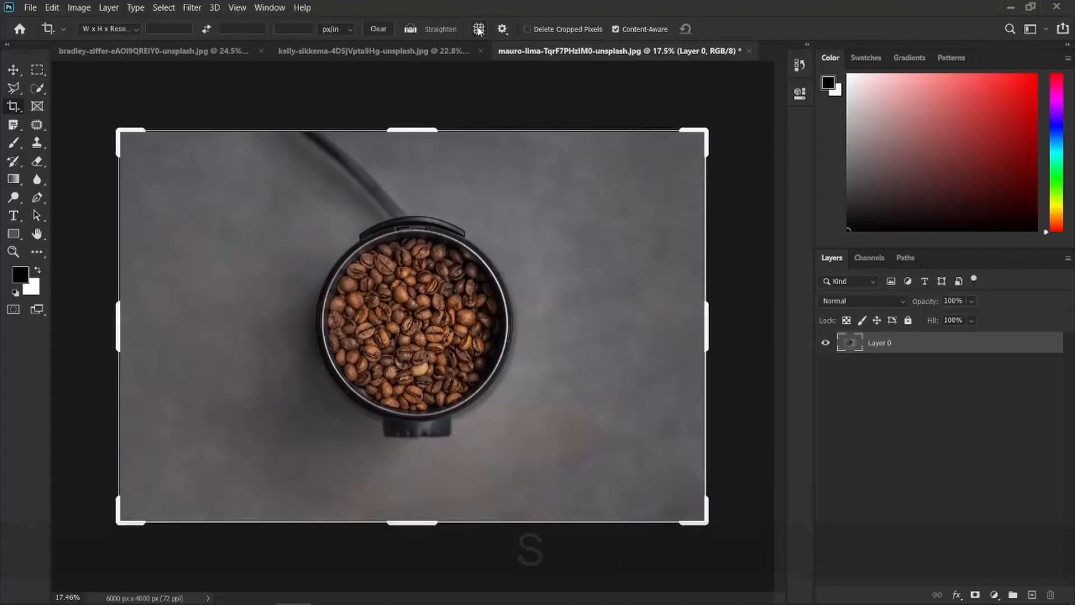
{"action": "left_click", "coordinate": [479, 29]}
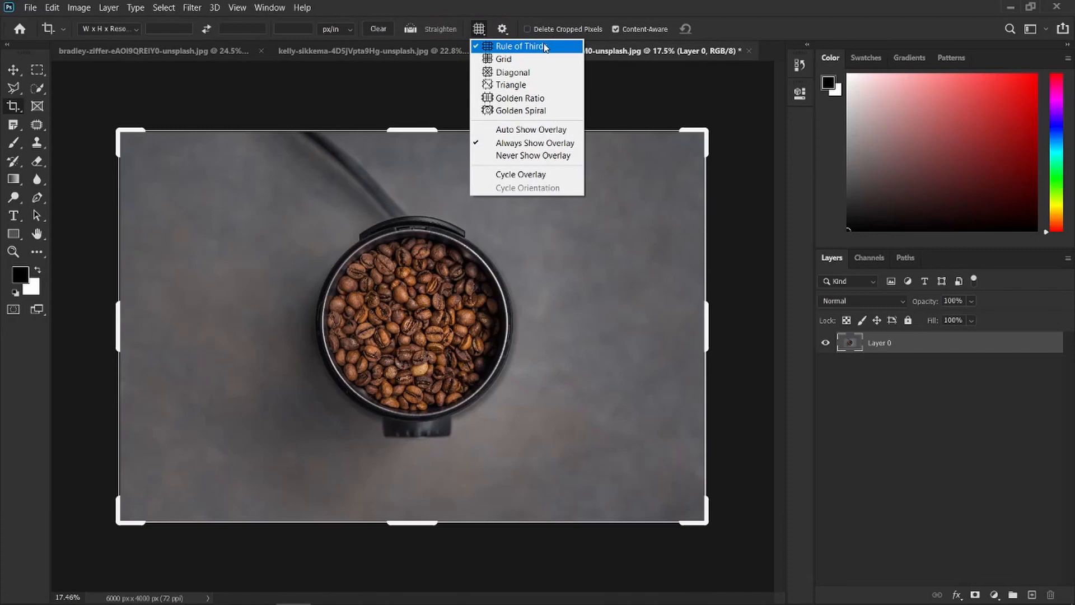
{"action": "left_click", "coordinate": [545, 47]}
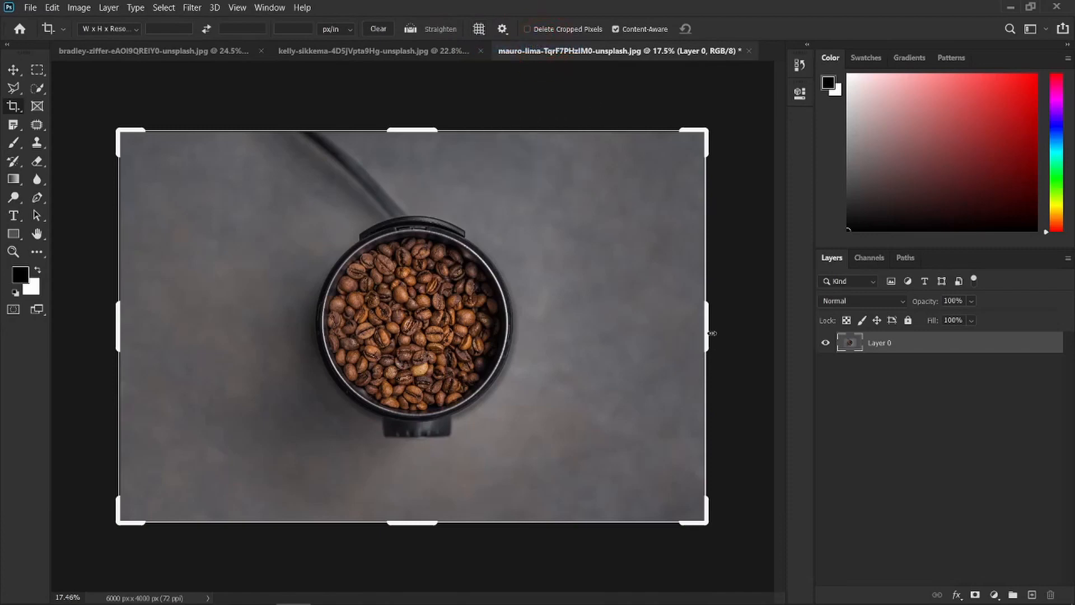
{"action": "mouse_move", "coordinate": [701, 517]}
{"action": "left_mouse_down"}
{"action": "mouse_move", "coordinate": [699, 480]}
{"action": "mouse_move", "coordinate": [706, 522]}
{"action": "left_mouse_up"}
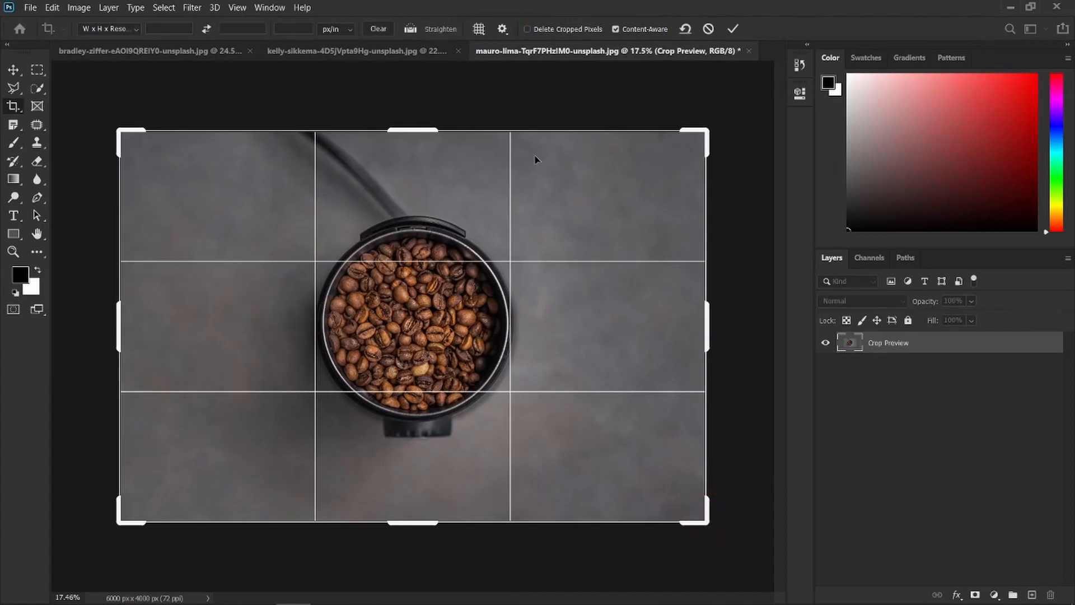
Switch the crop overlay to Grid and try to enlarge the crop box to about 6195 x 4298 px
{"action": "left_click", "coordinate": [479, 29]}
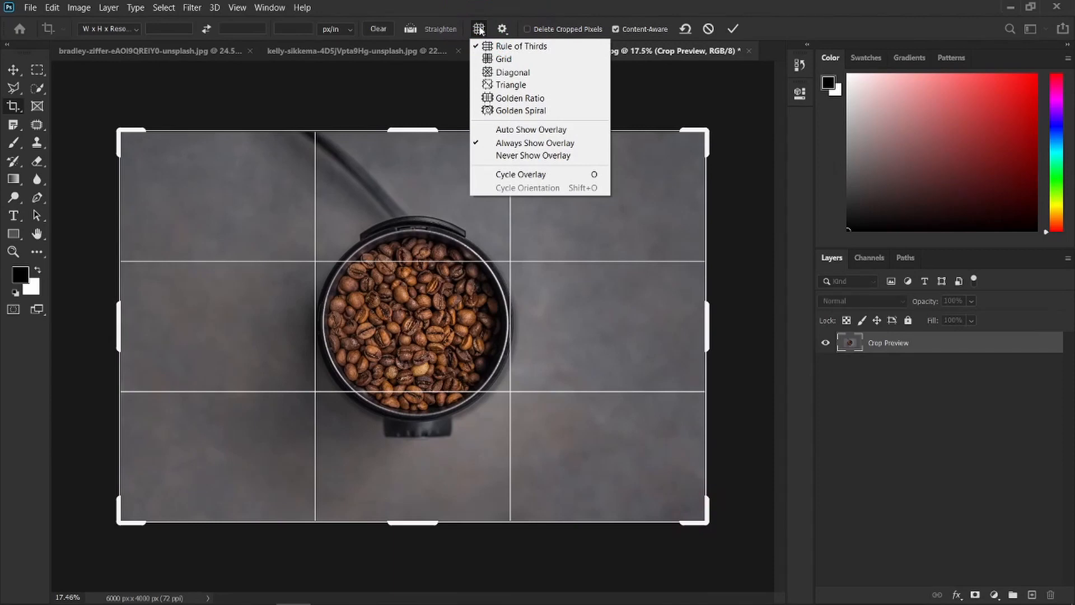
{"action": "left_click", "coordinate": [489, 57]}
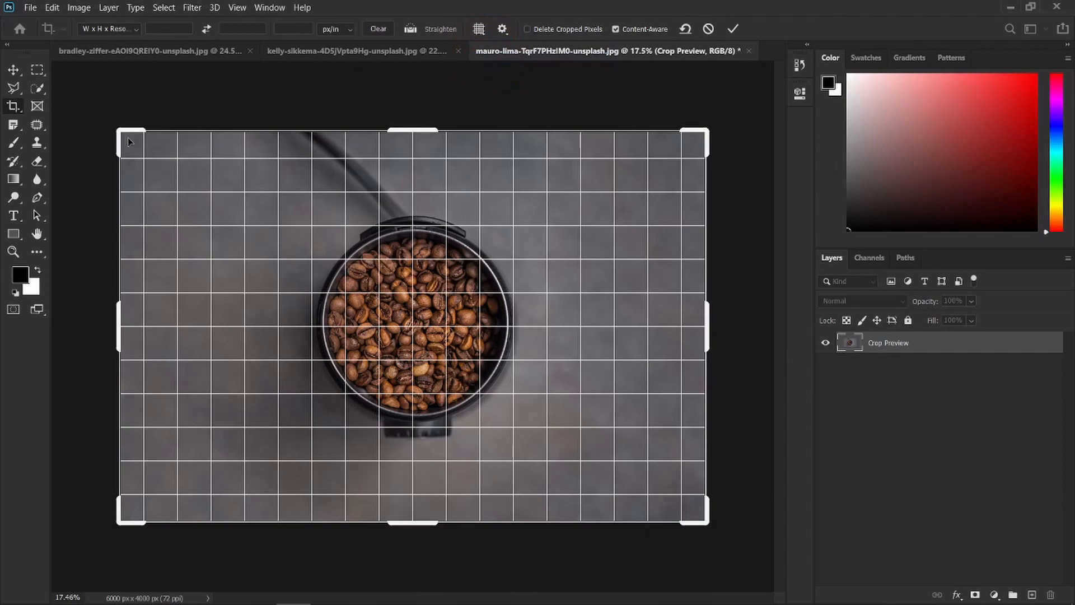
{"action": "mouse_move", "coordinate": [117, 130]}
{"action": "left_mouse_down"}
{"action": "mouse_move", "coordinate": [159, 143]}
{"action": "mouse_move", "coordinate": [106, 115]}
{"action": "left_mouse_up"}
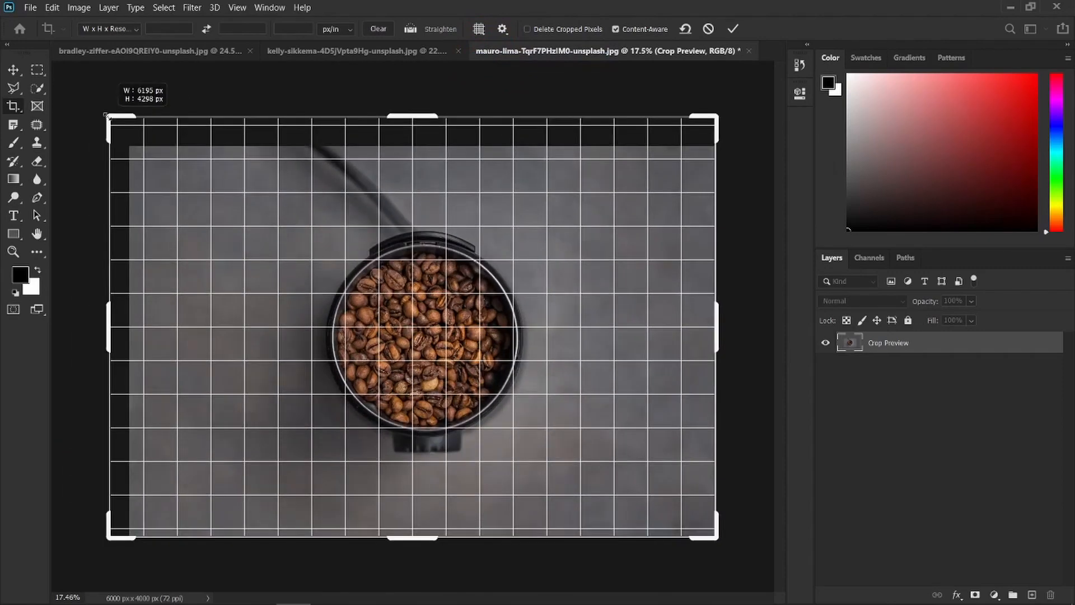
{"action": "key", "text": "Return"}
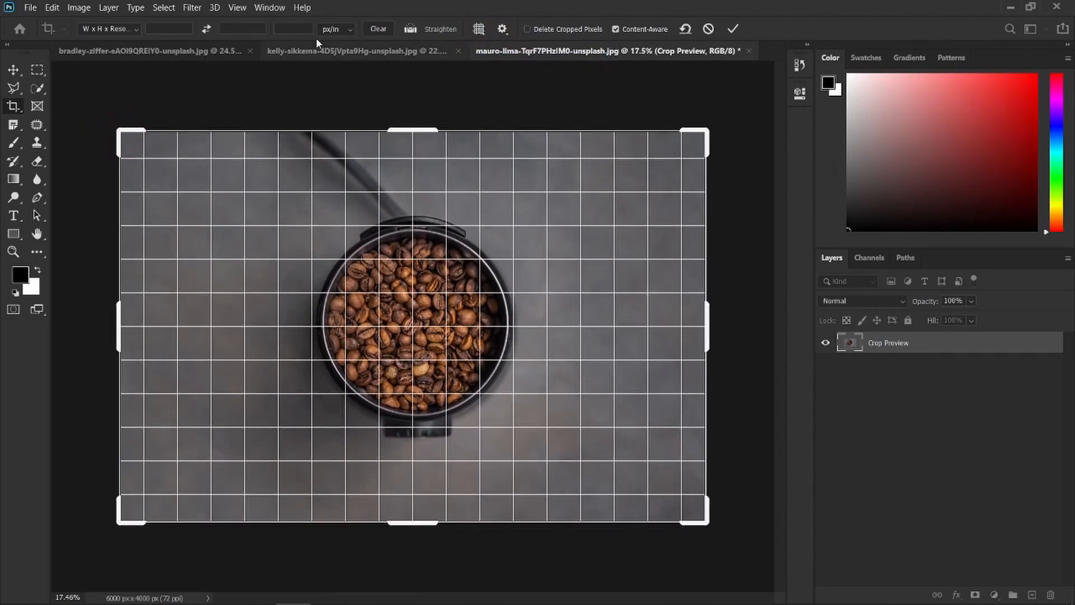
Preview the Diagonal, Triangle and Golden Ratio crop overlays on the image one after another
{"action": "left_click", "coordinate": [479, 28]}
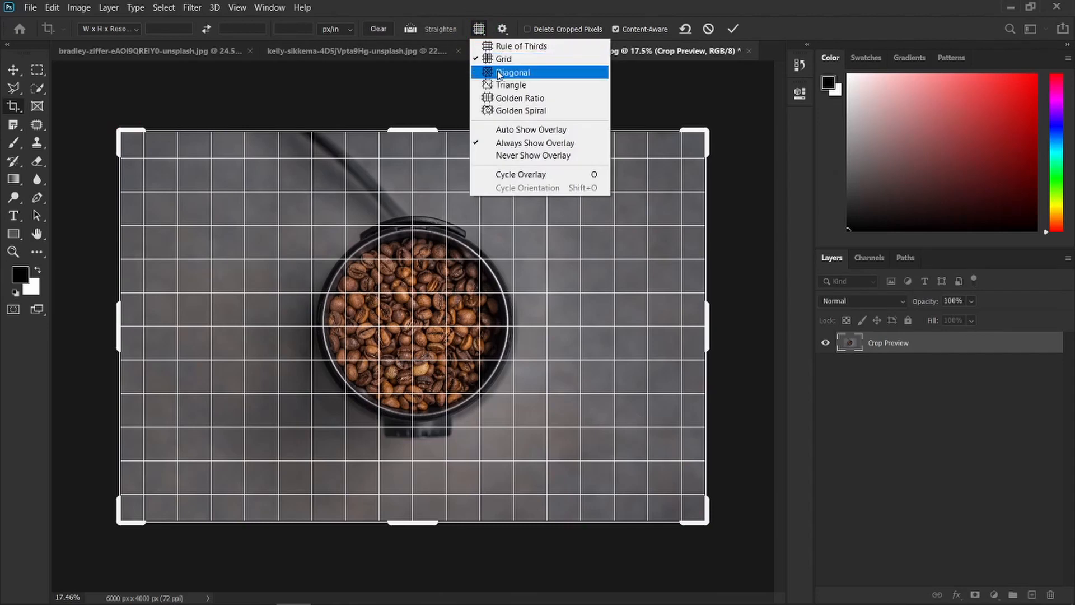
{"action": "left_click", "coordinate": [496, 72]}
{"action": "left_click", "coordinate": [478, 28]}
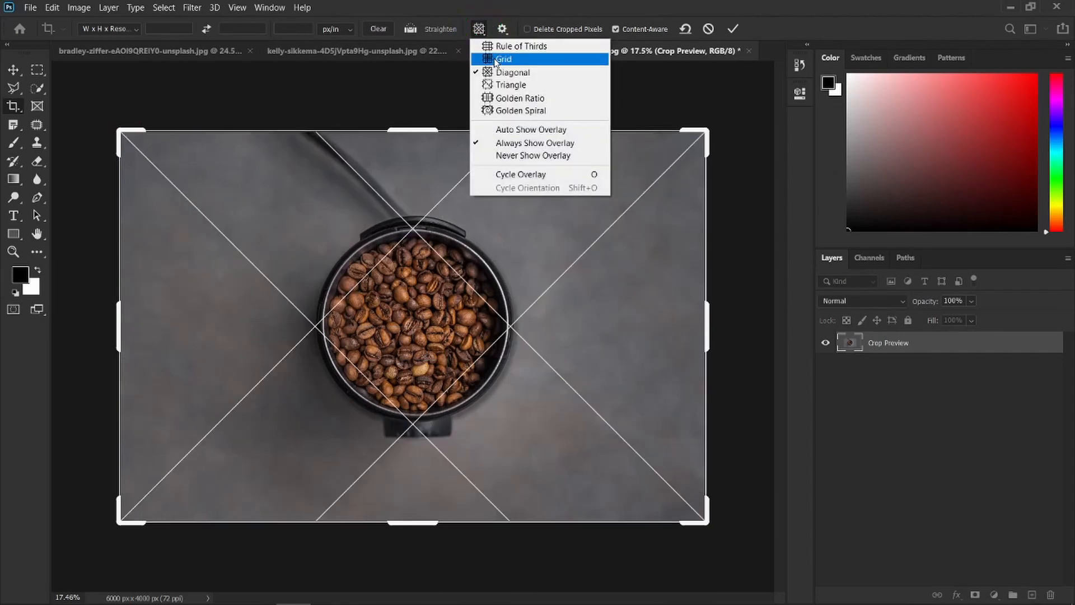
{"action": "left_click", "coordinate": [504, 84]}
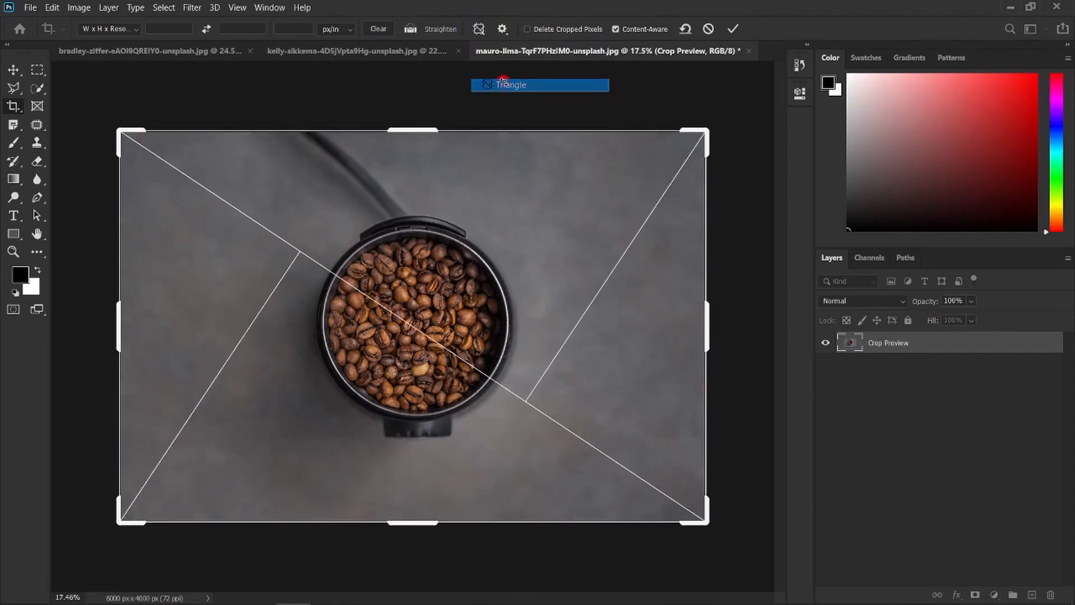
{"action": "left_click", "coordinate": [477, 29]}
{"action": "left_click", "coordinate": [497, 97]}
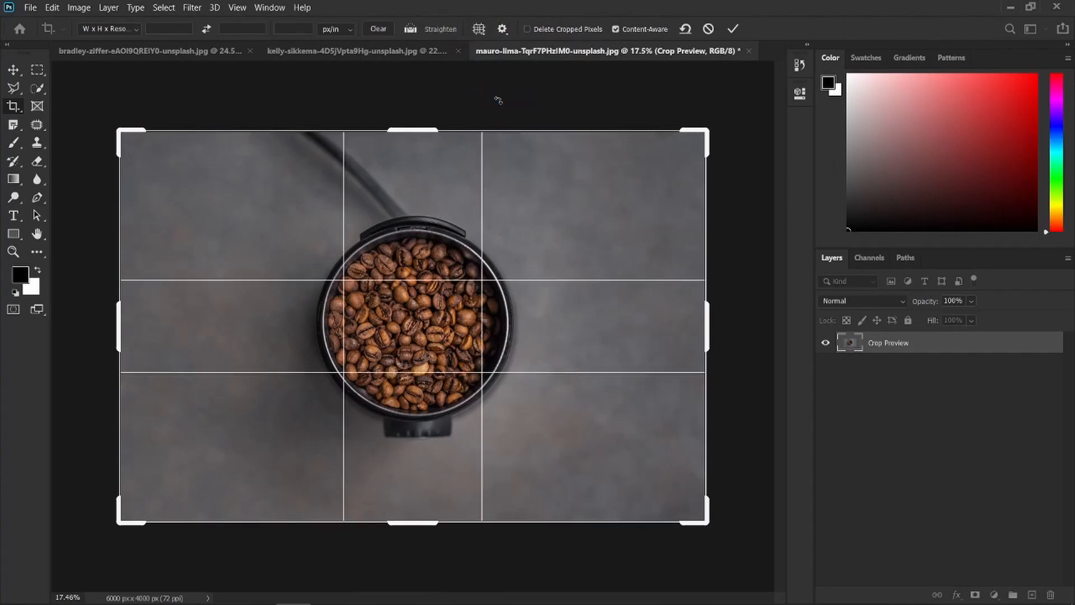
Crop the image to about 3836 x 2959 px with the Golden Spiral overlay, centring the spiral on the coffee beans
{"action": "left_click", "coordinate": [478, 31]}
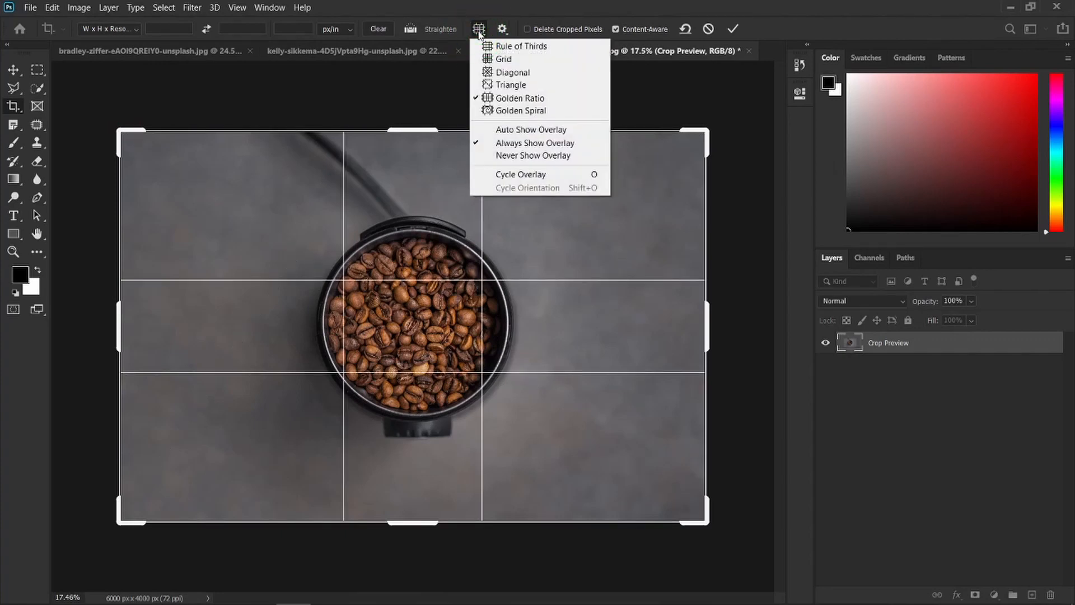
{"action": "left_click", "coordinate": [516, 111]}
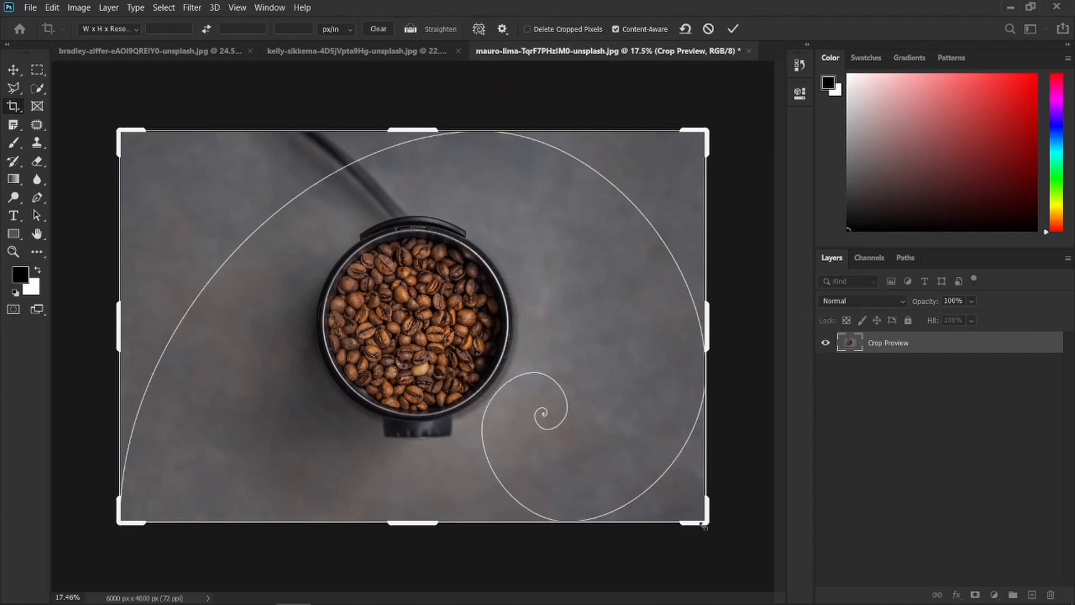
{"action": "left_click_drag", "start_coordinate": [704, 527], "coordinate": [611, 471]}
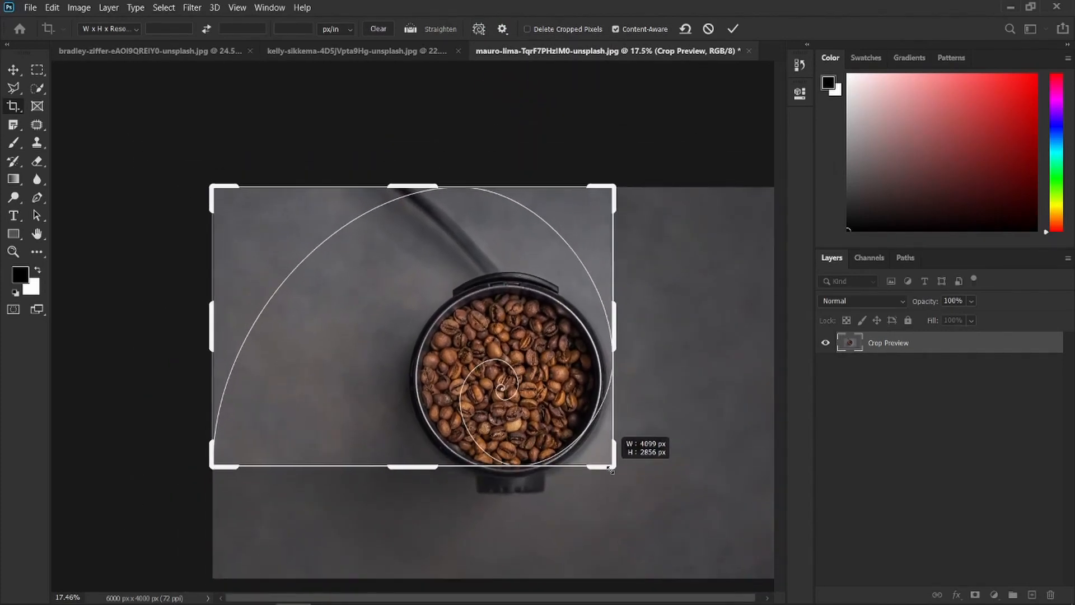
{"action": "left_click_drag", "start_coordinate": [211, 184], "coordinate": [228, 185]}
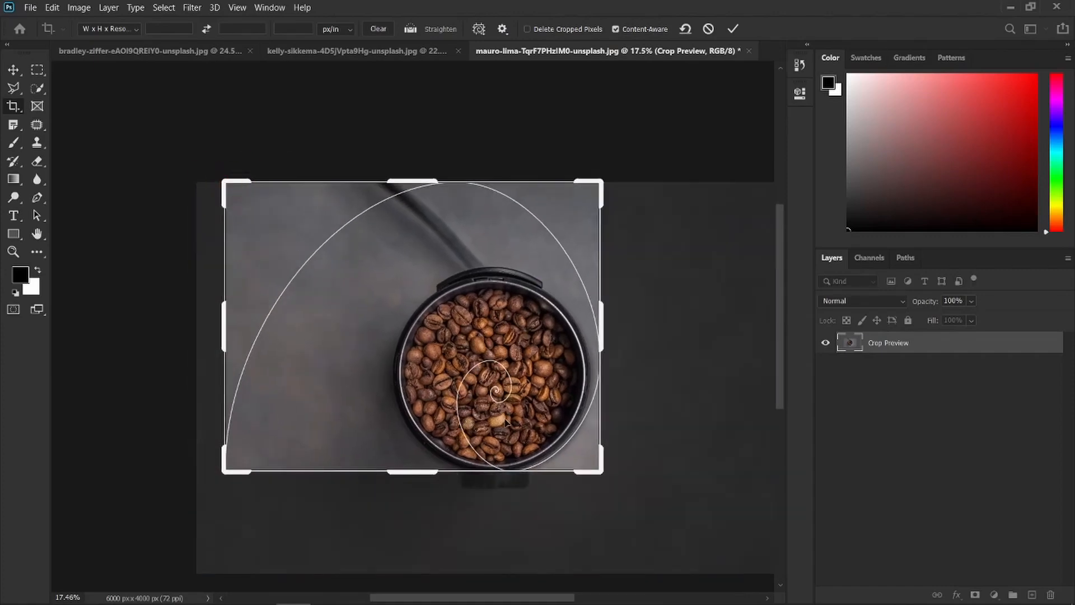
{"action": "key", "text": "Return"}
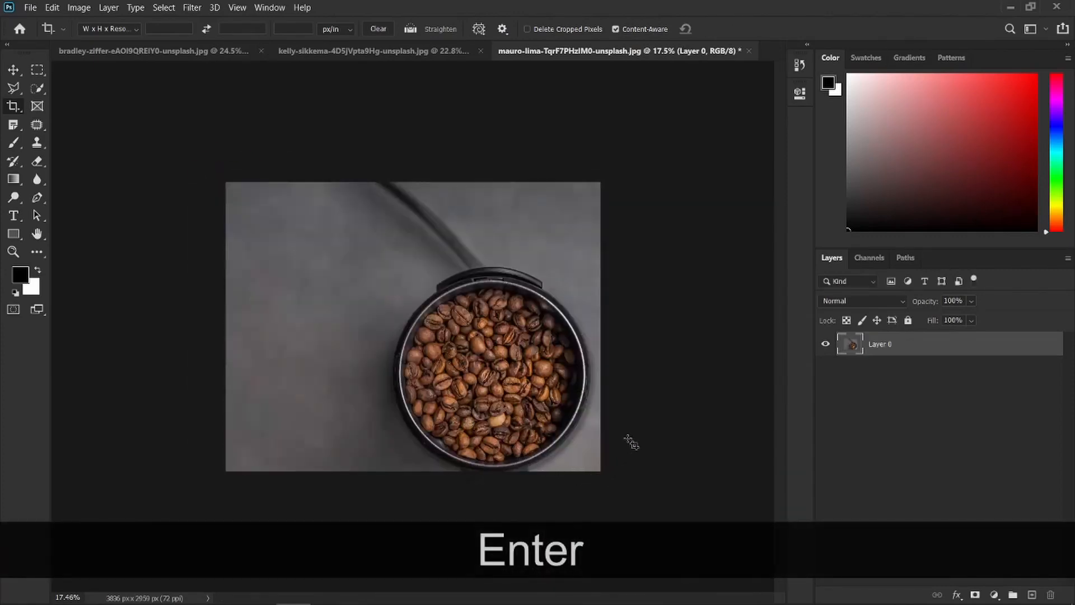
Undo the last crop and set the crop overlay to Rule of Thirds
{"action": "key", "text": "ctrl+z"}
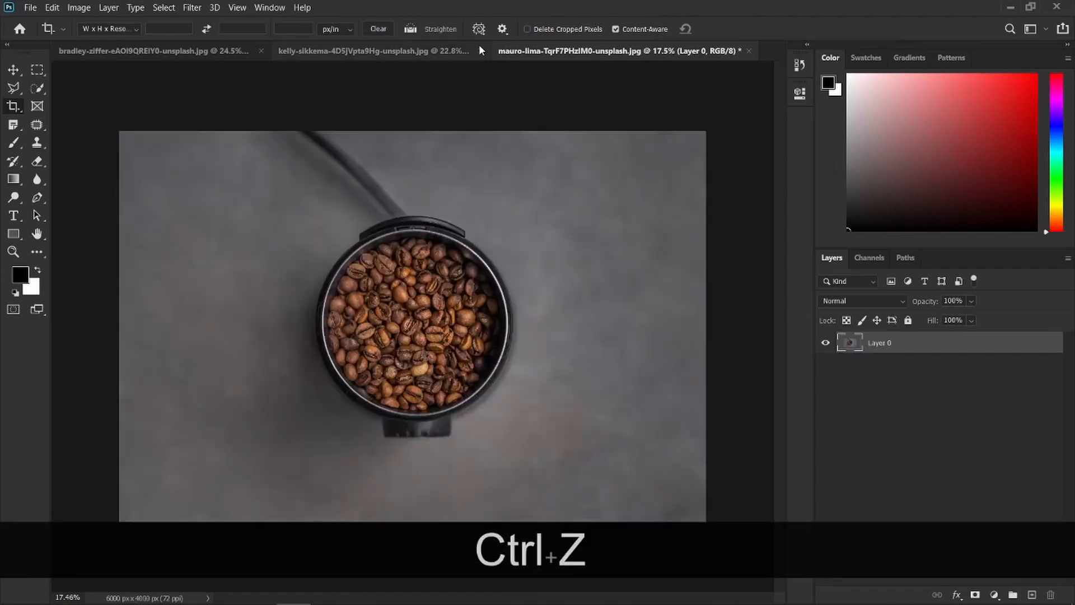
{"action": "left_click", "coordinate": [480, 29]}
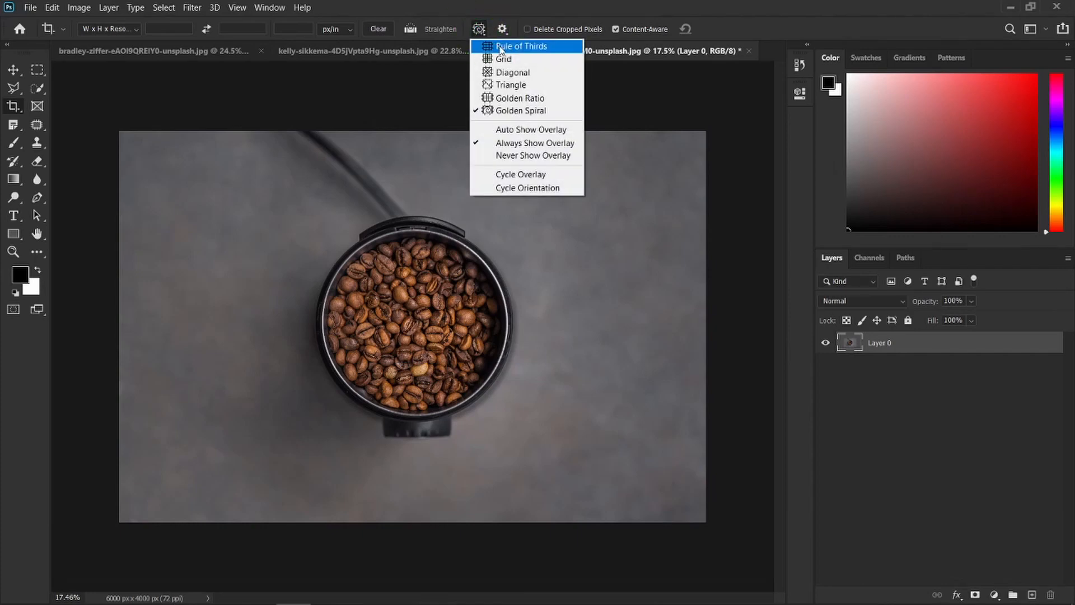
{"action": "left_click", "coordinate": [501, 48]}
{"action": "left_click", "coordinate": [479, 29]}
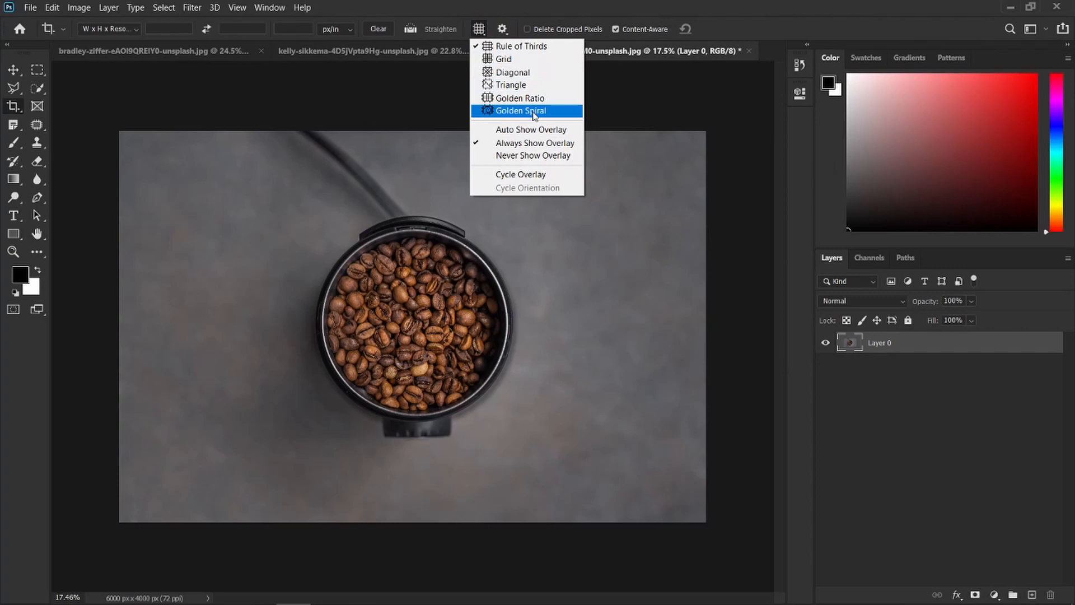
{"action": "left_click", "coordinate": [541, 52]}
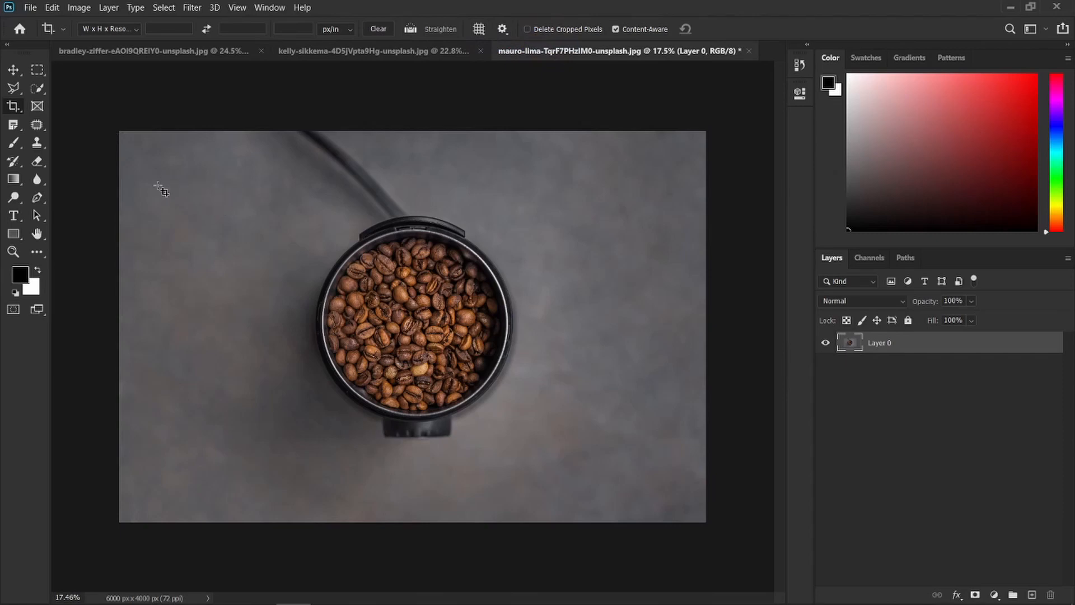
{"action": "left_click", "coordinate": [134, 28]}
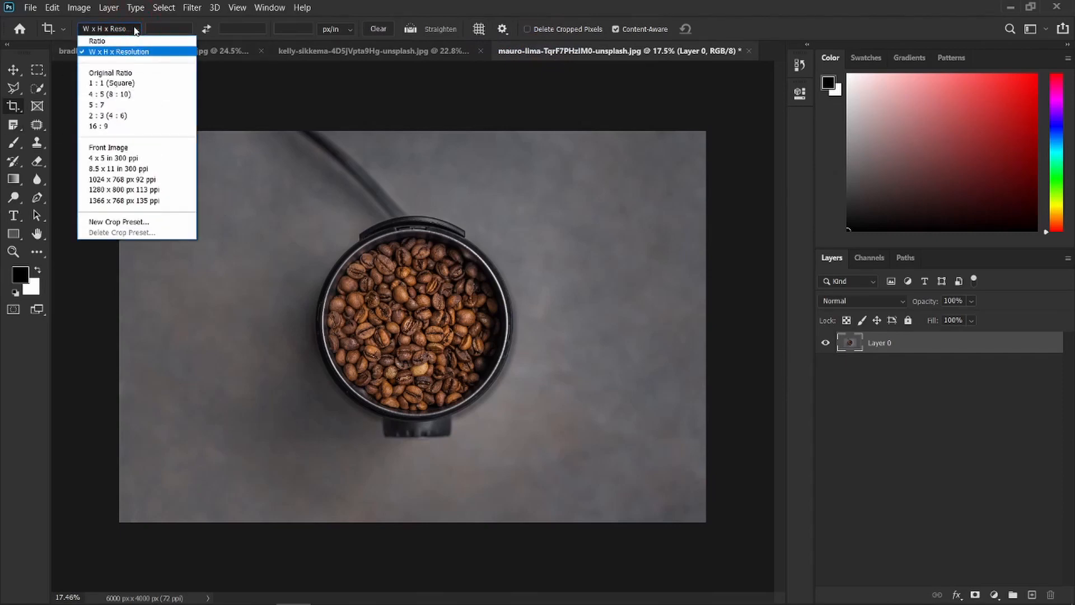
{"action": "left_click", "coordinate": [134, 28]}
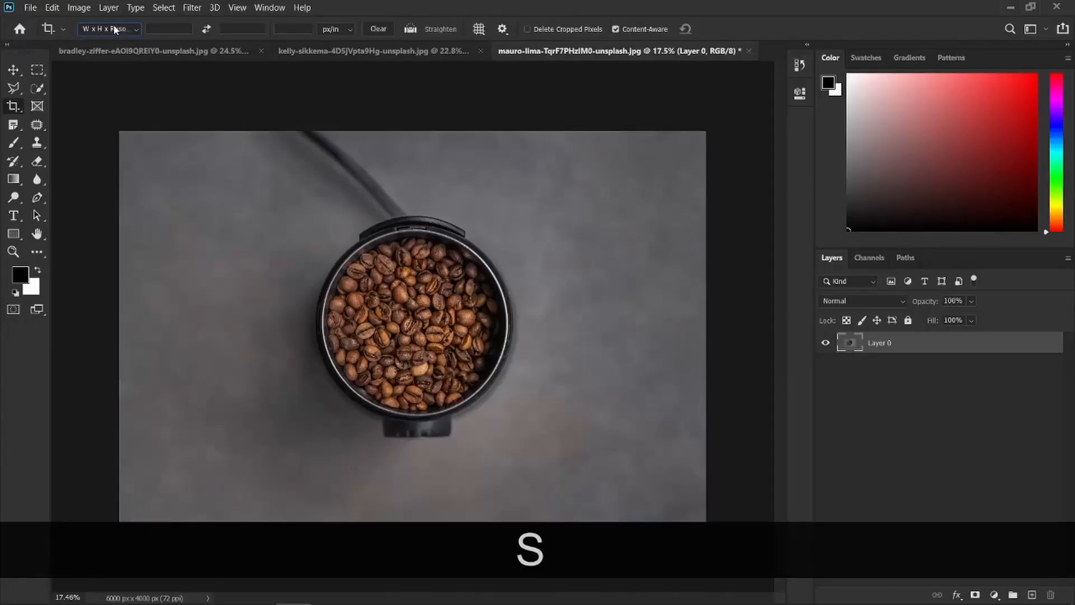
{"action": "left_click", "coordinate": [121, 28]}
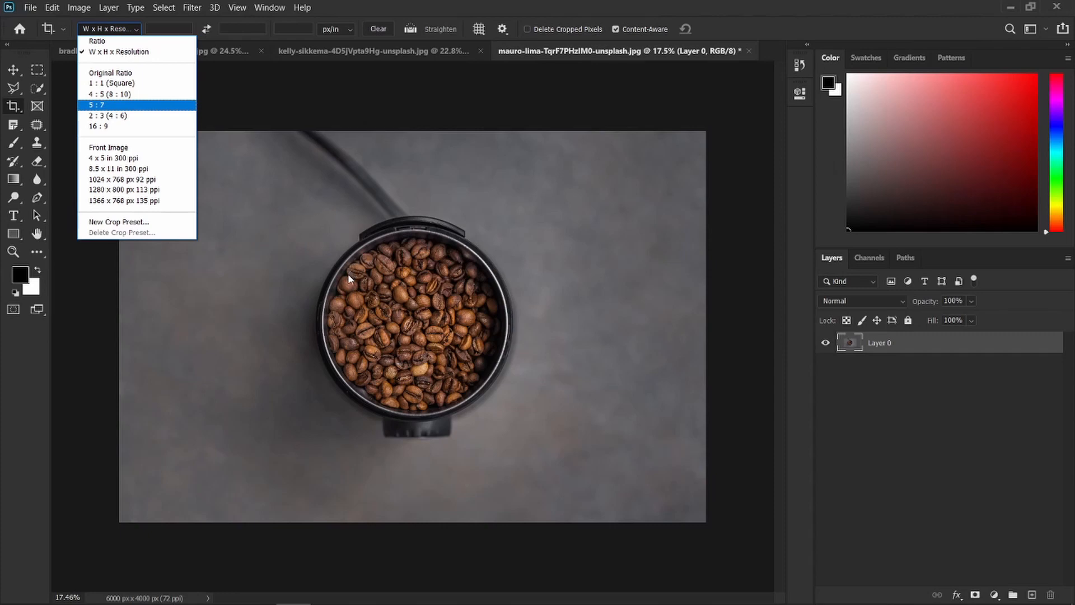
{"action": "left_click", "coordinate": [286, 213]}
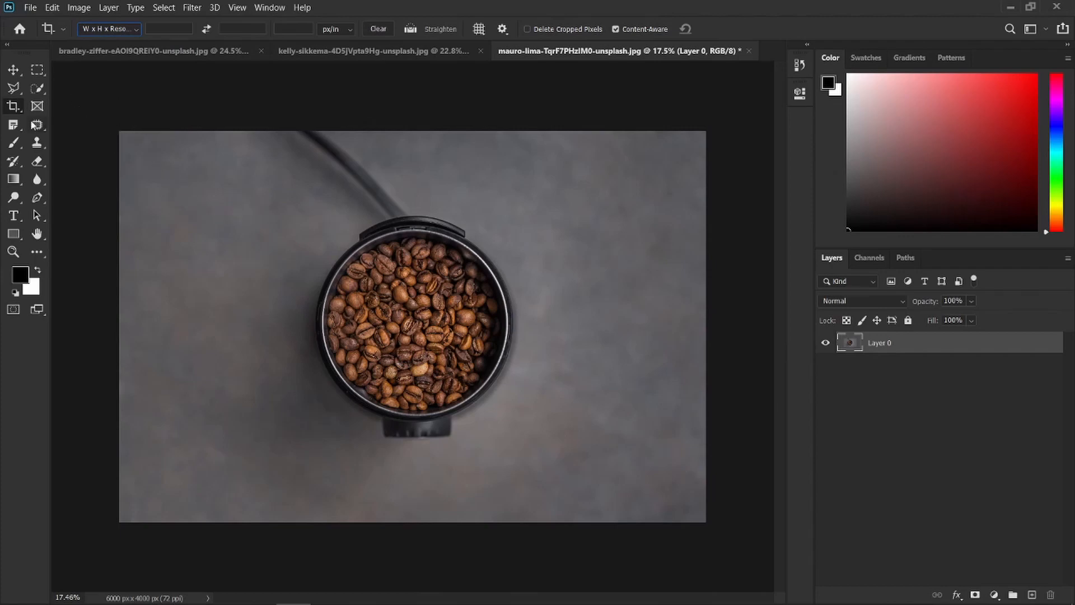
Set the crop to Original Ratio with the crop box around the whole coffee bean photo, and try resizing it from a corner
{"action": "left_click", "coordinate": [13, 106]}
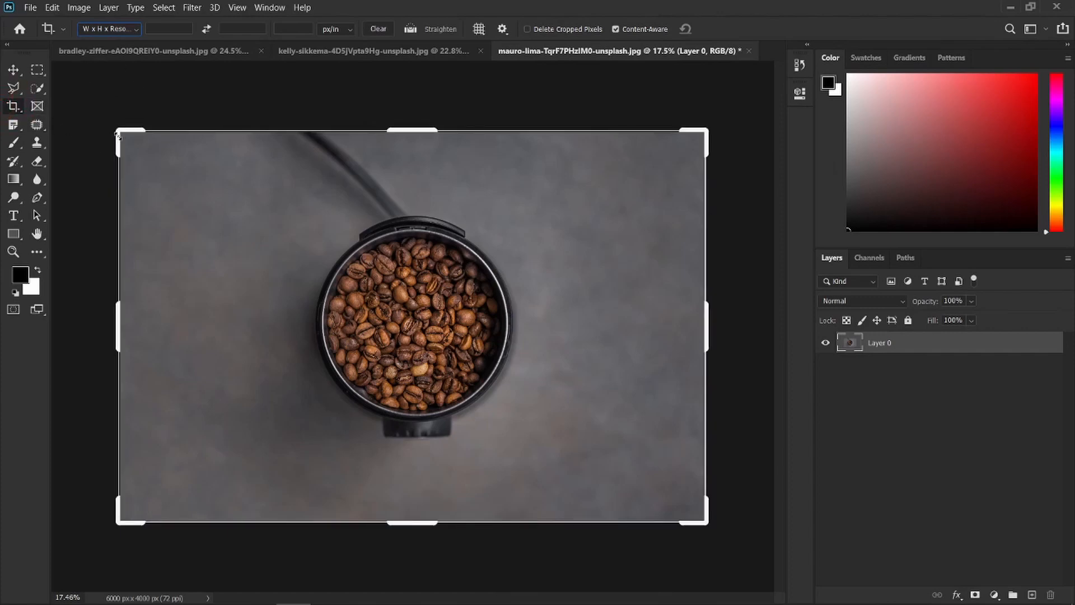
{"action": "mouse_move", "coordinate": [120, 135]}
{"action": "left_mouse_down"}
{"action": "mouse_move", "coordinate": [144, 173]}
{"action": "mouse_move", "coordinate": [192, 175]}
{"action": "mouse_move", "coordinate": [151, 126]}
{"action": "mouse_move", "coordinate": [163, 168]}
{"action": "mouse_move", "coordinate": [184, 112]}
{"action": "mouse_move", "coordinate": [192, 180]}
{"action": "mouse_move", "coordinate": [211, 168]}
{"action": "mouse_move", "coordinate": [119, 135]}
{"action": "left_mouse_up"}
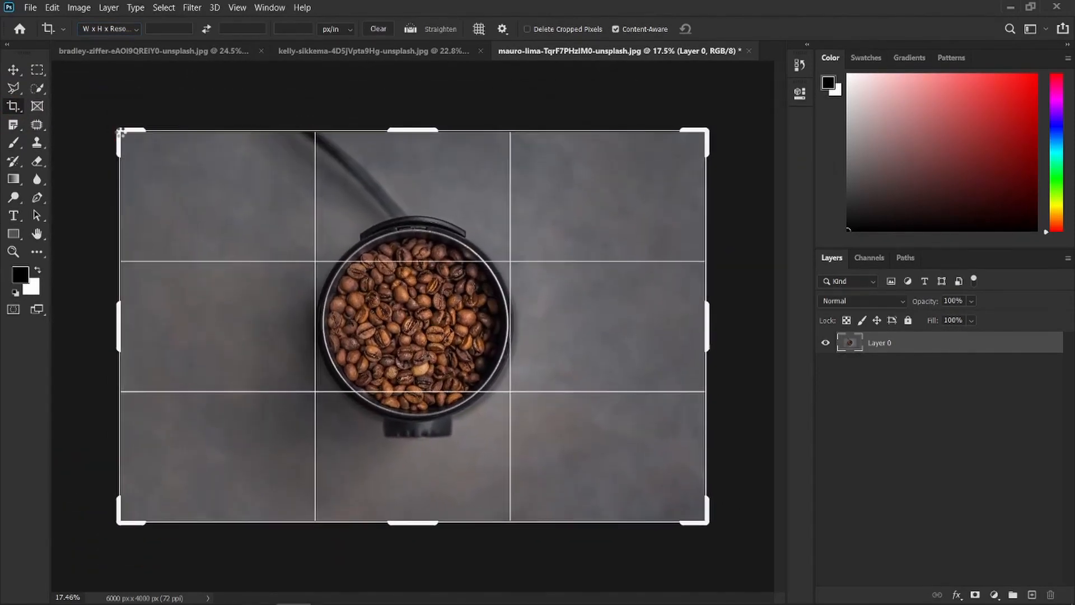
{"action": "left_click", "coordinate": [115, 31]}
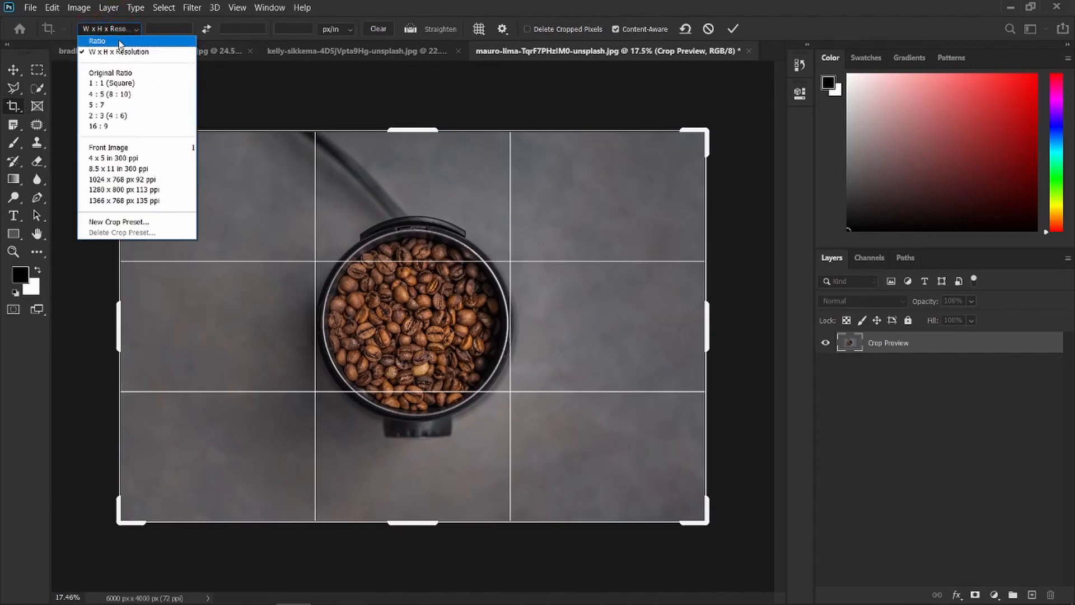
{"action": "left_click", "coordinate": [119, 73]}
{"action": "left_click_drag", "start_coordinate": [119, 130], "coordinate": [197, 185]}
{"action": "key", "text": "x"}
{"action": "key", "text": "x"}
{"action": "key", "text": "x"}
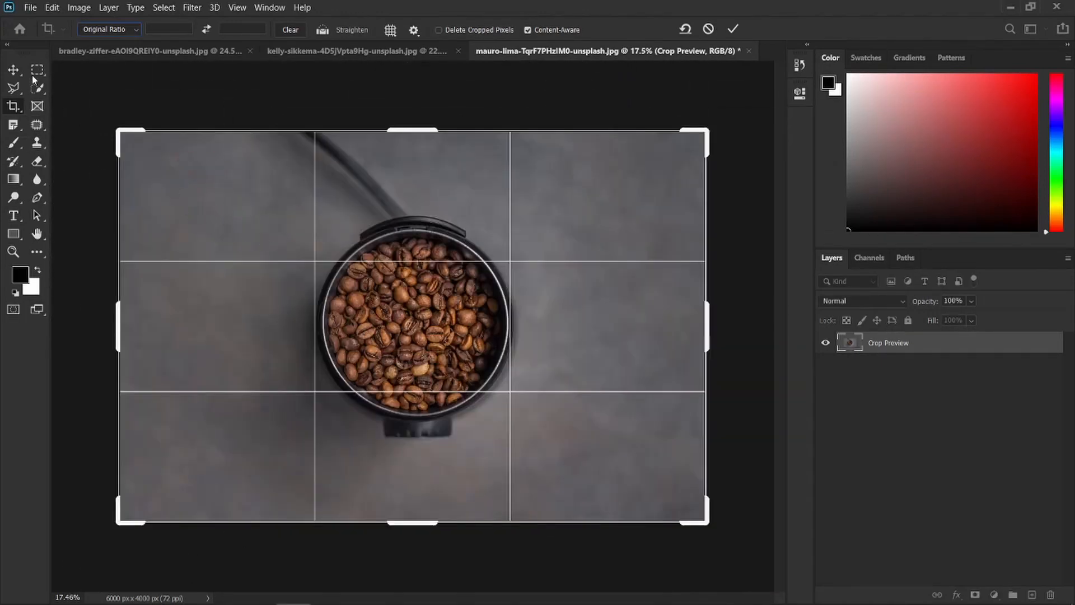
Crop the photo to a 1:1 square, shrinking the crop box evenly and centring it on the coffee bean container
{"action": "left_click", "coordinate": [104, 32]}
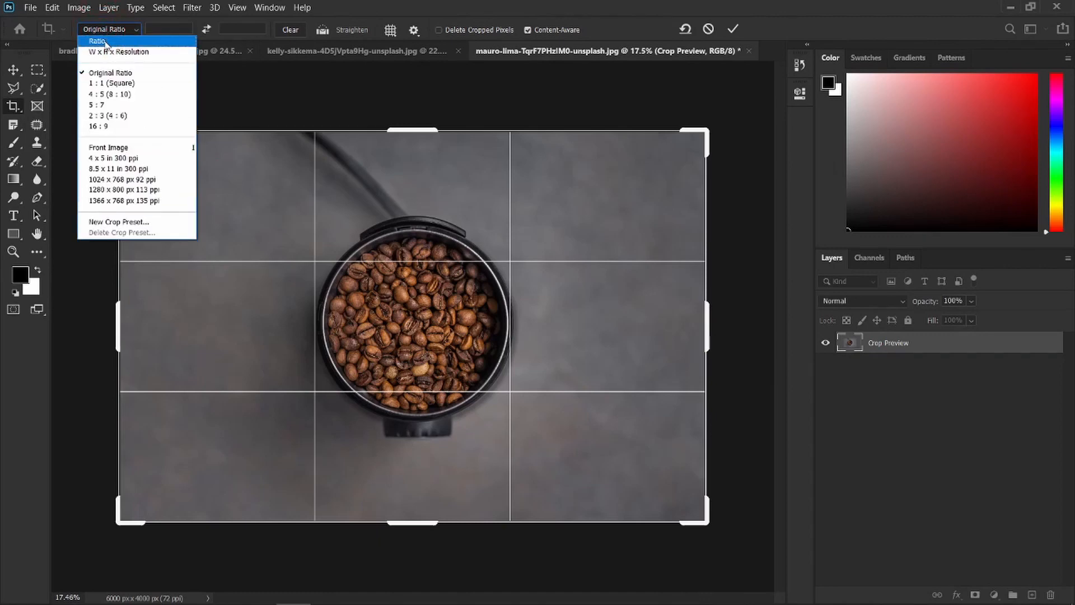
{"action": "left_click", "coordinate": [115, 83]}
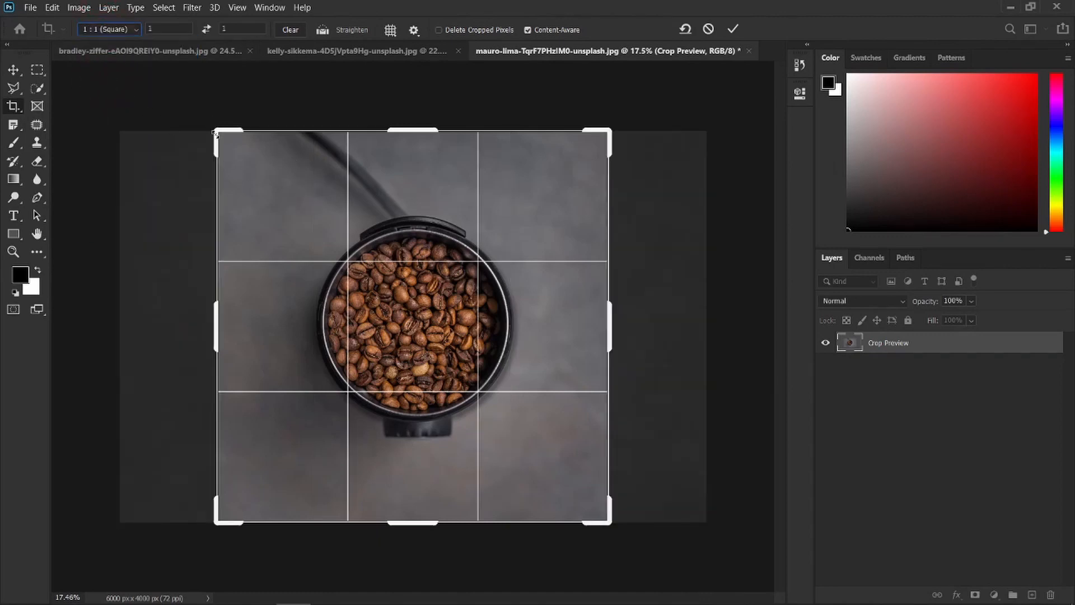
{"action": "left_click_drag", "start_coordinate": [215, 133], "coordinate": [240, 153]}
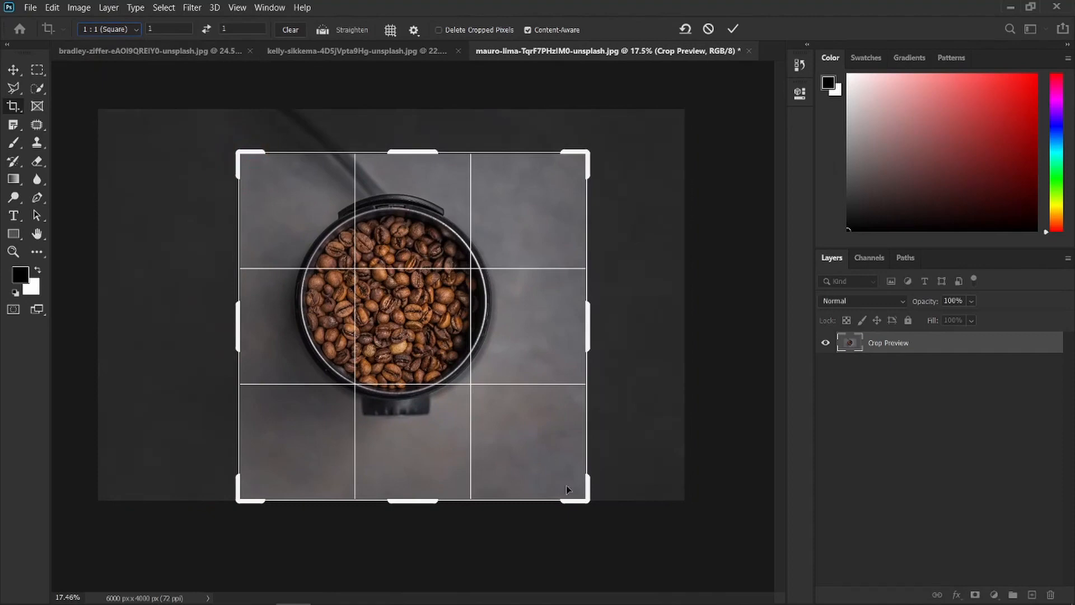
{"action": "left_click_drag", "start_coordinate": [584, 499], "coordinate": [570, 477]}
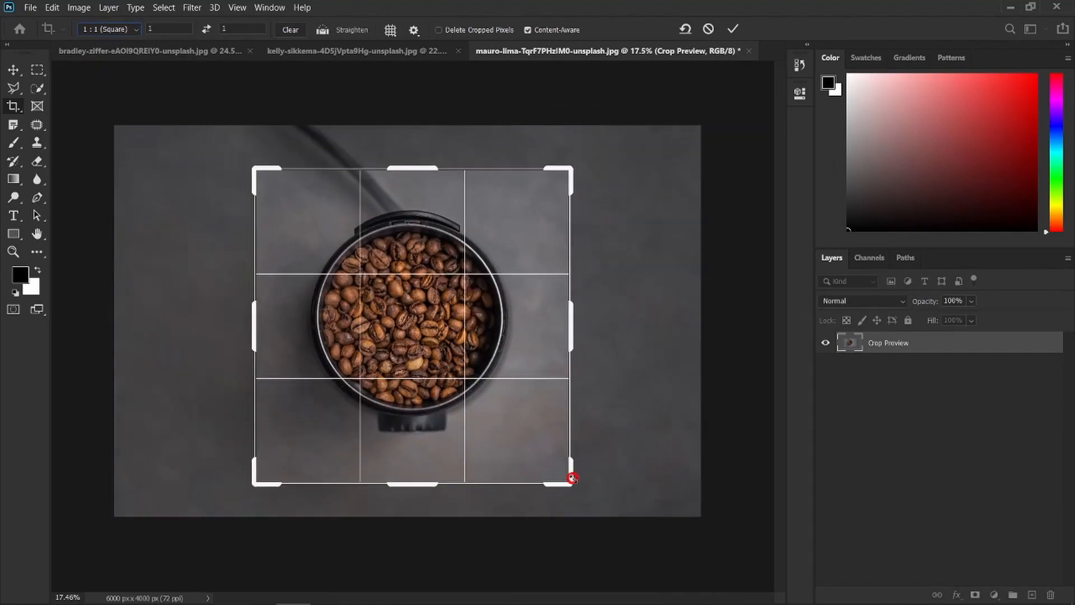
{"action": "left_click_drag", "start_coordinate": [428, 357], "coordinate": [432, 363]}
{"action": "key", "text": "Return"}
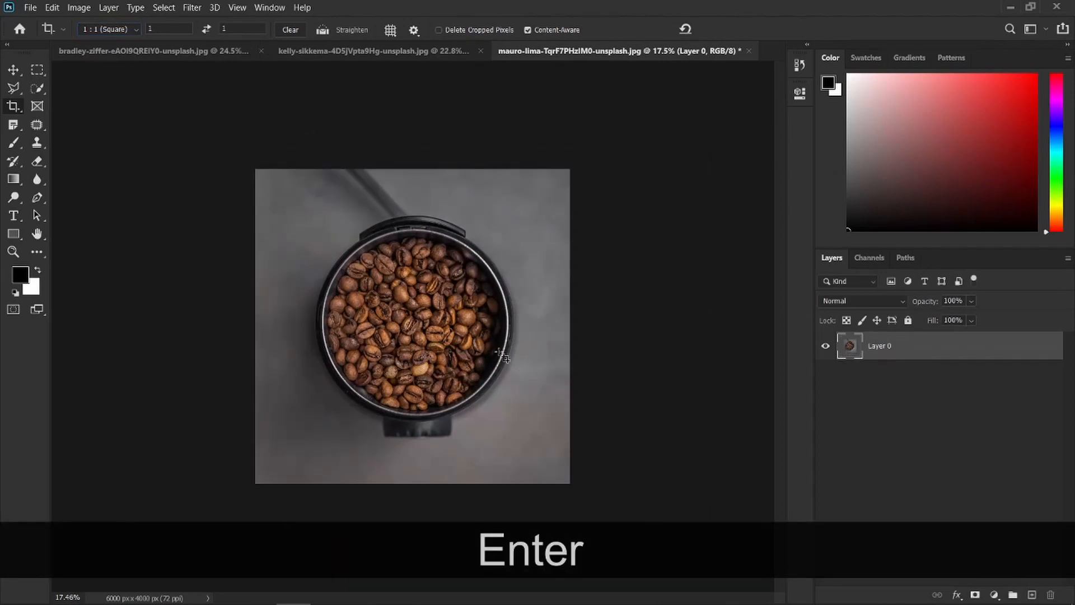
Undo the square crop and set the crop ratio to 16:9
{"action": "key", "text": "ctrl+z"}
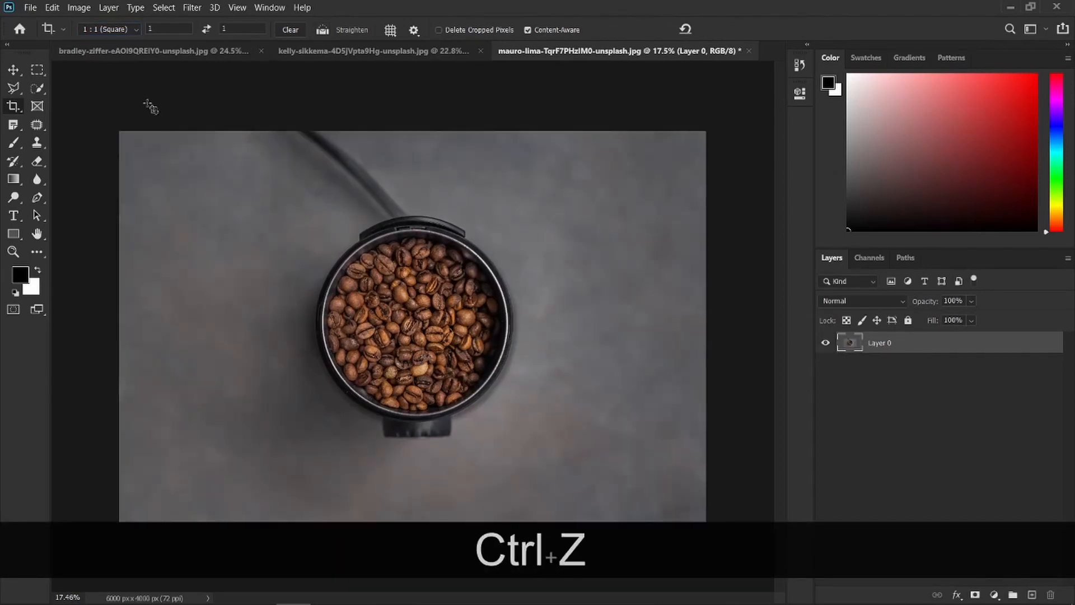
{"action": "left_click", "coordinate": [121, 29]}
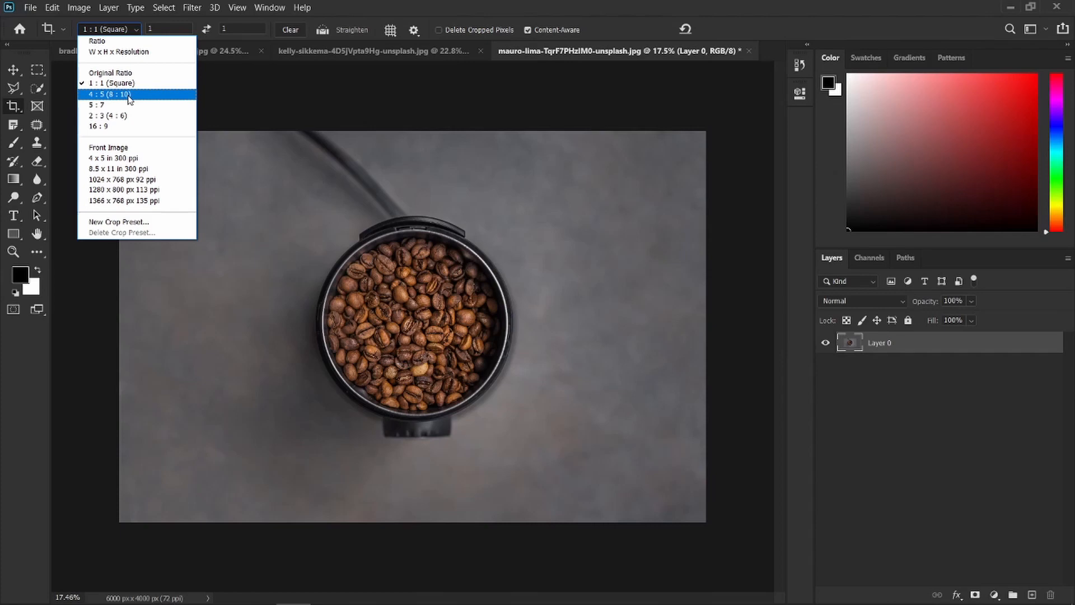
{"action": "left_click", "coordinate": [116, 126]}
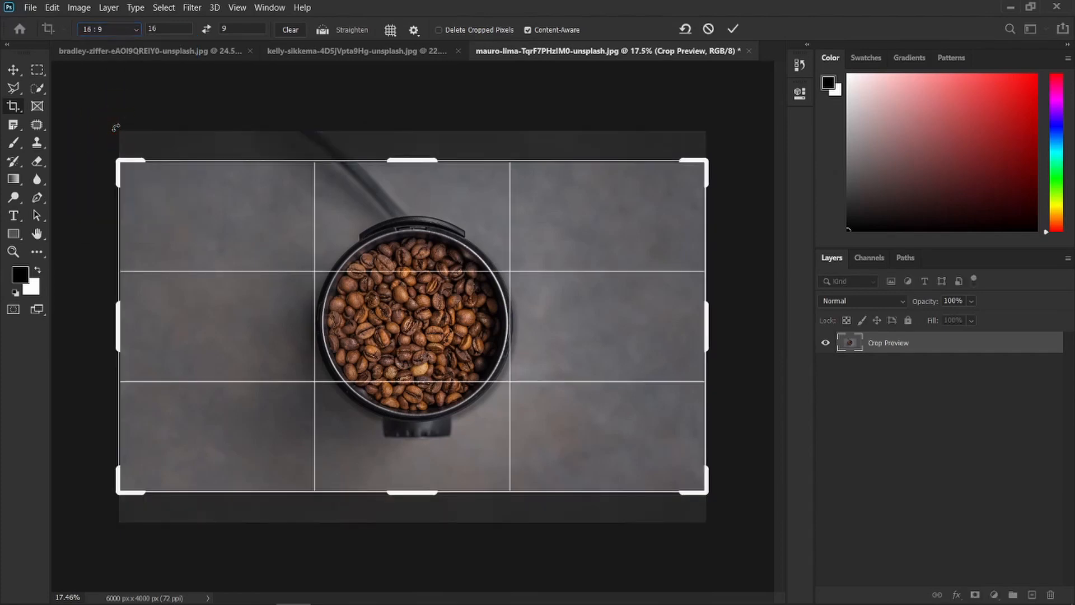
{"action": "left_click", "coordinate": [123, 29]}
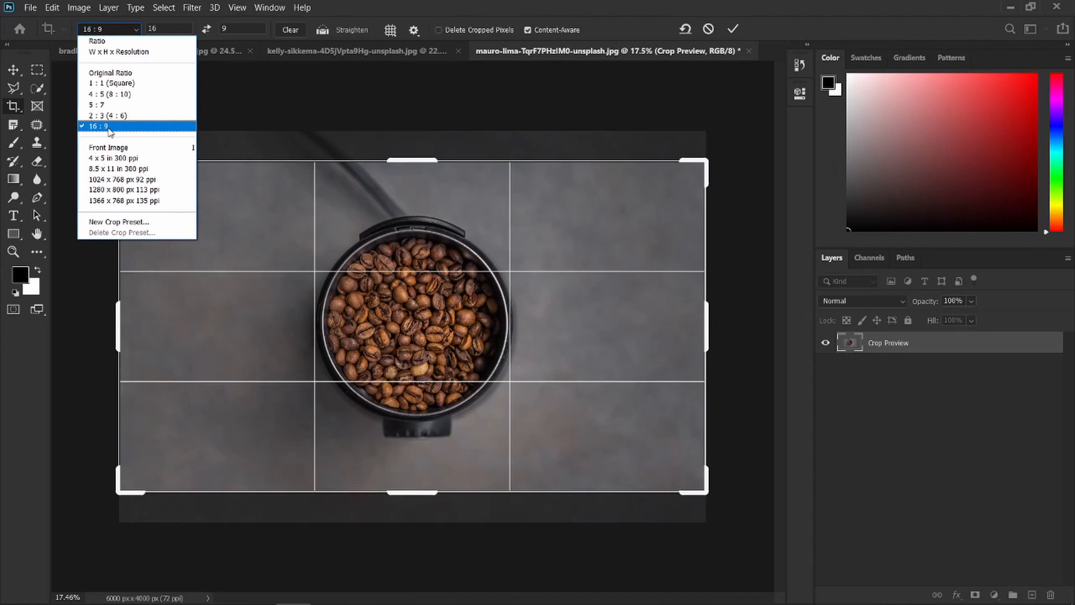
{"action": "left_click", "coordinate": [237, 99]}
Clear the crop ratio values and apply the 16:9 crop to the coffee bean photo while changing to the Move tool
{"action": "left_click", "coordinate": [170, 28]}
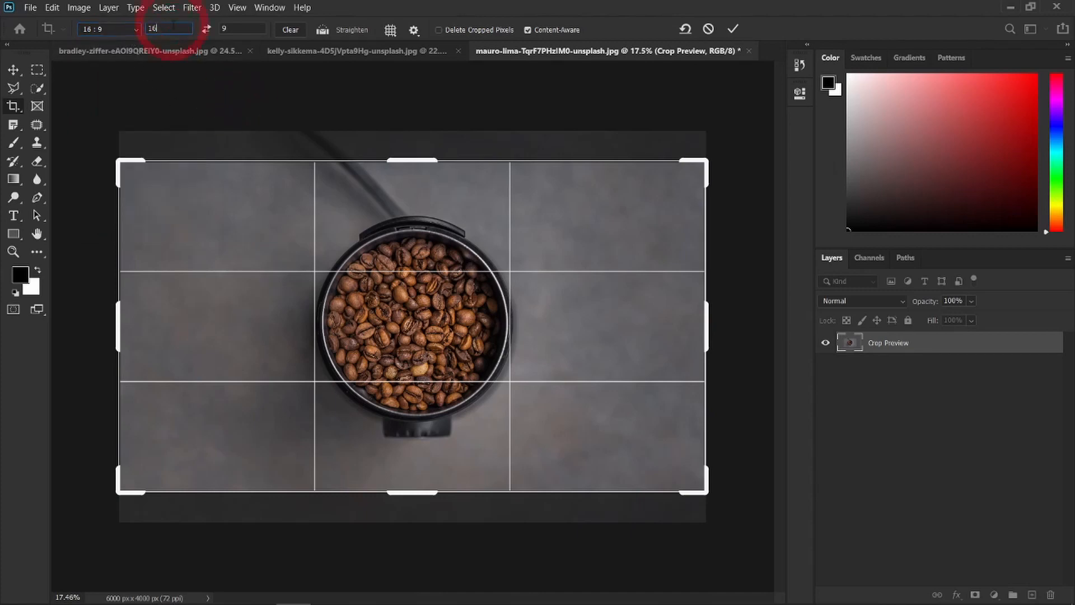
{"action": "left_click", "coordinate": [171, 80]}
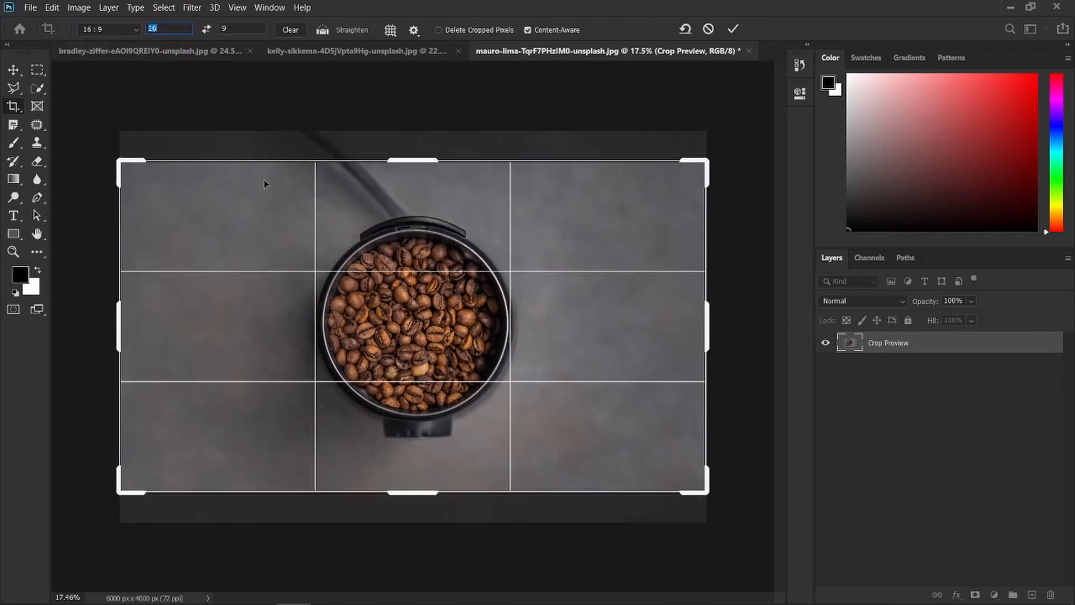
{"action": "left_click", "coordinate": [286, 30]}
{"action": "left_click", "coordinate": [13, 70]}
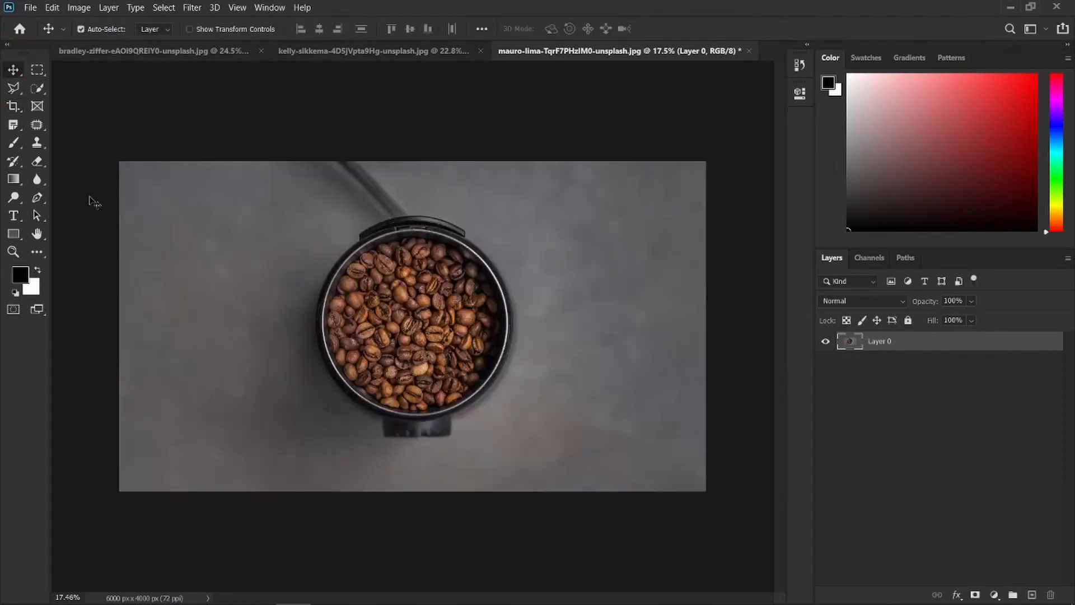
Reactivate the standard Crop tool and switch to the document with the photo of the open book
{"action": "left_click", "coordinate": [15, 107]}
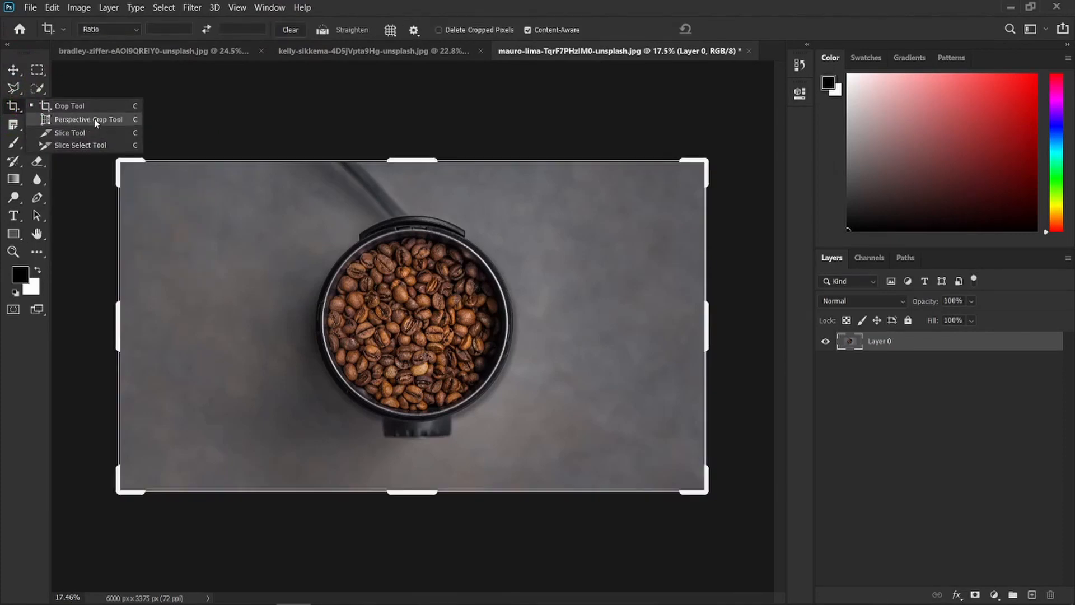
{"action": "left_click", "coordinate": [62, 105]}
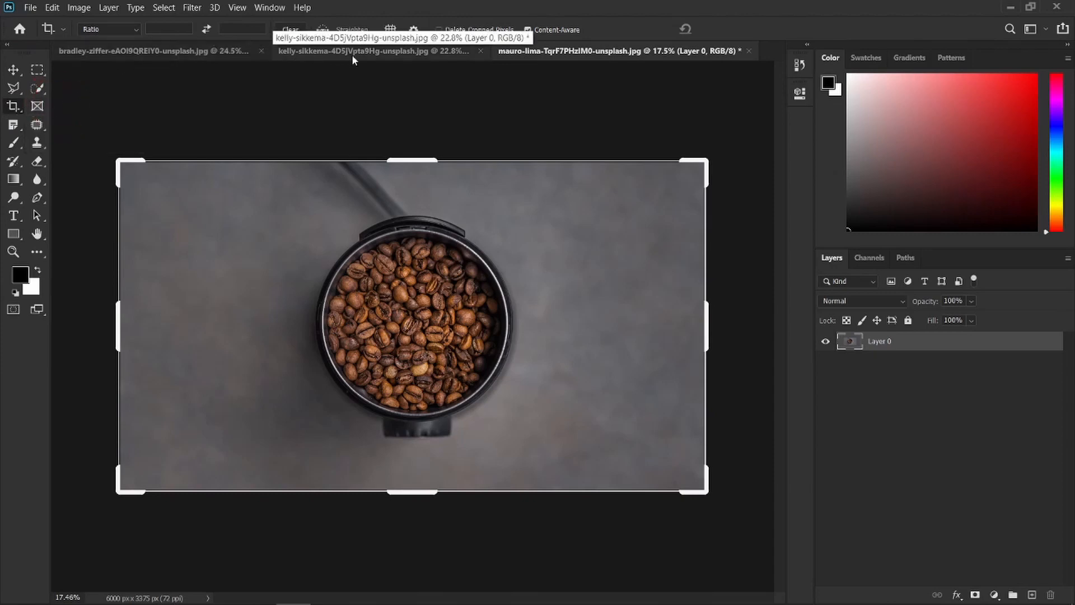
{"action": "left_click", "coordinate": [328, 52]}
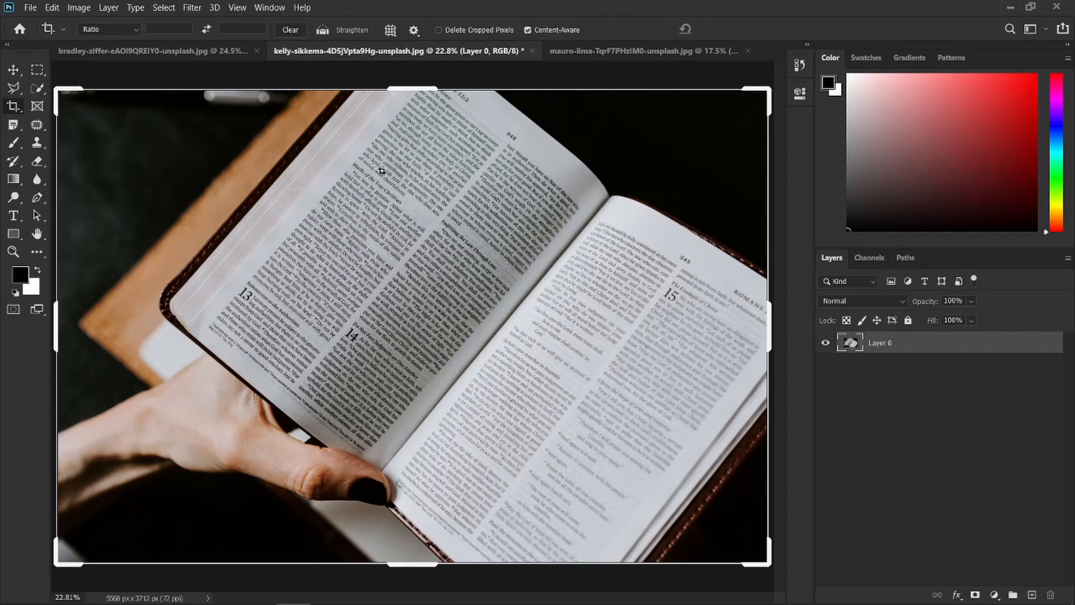
{"action": "scroll", "coordinate": [381, 170], "scroll_direction": "down", "scroll_amount": 1, "text": "alt"}
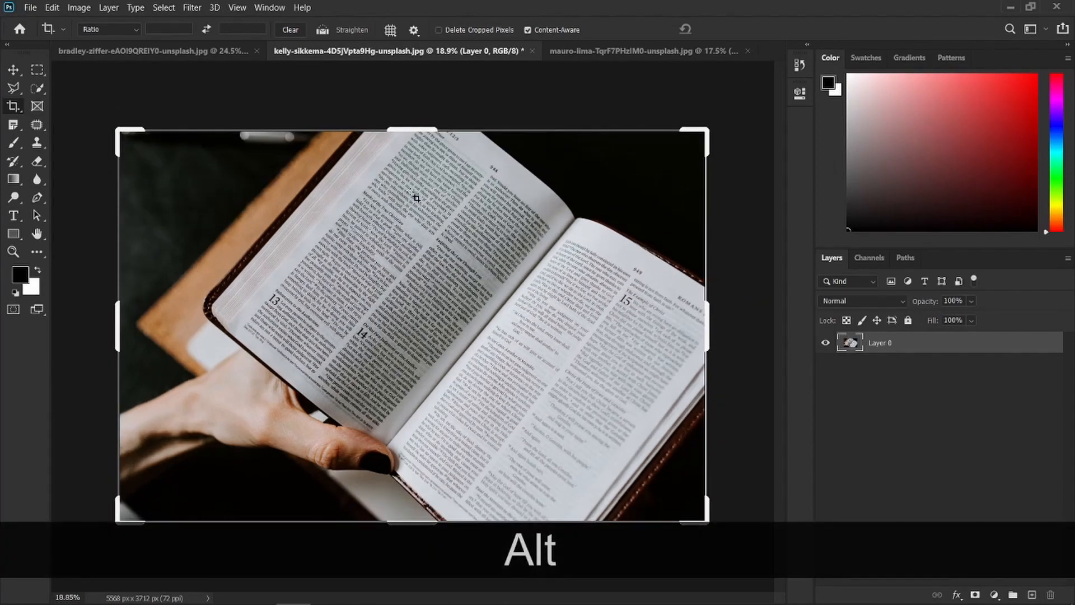
{"action": "key", "text": "super"}
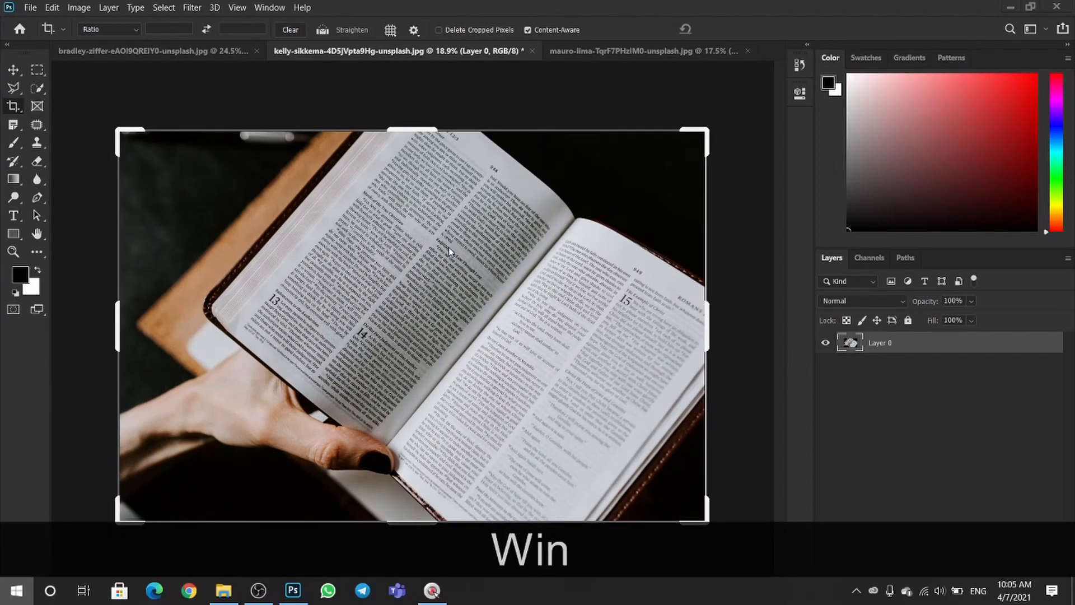
{"action": "key", "text": "super"}
{"action": "scroll", "coordinate": [448, 247], "scroll_direction": "up", "scroll_amount": 2, "text": "alt"}
{"action": "scroll", "coordinate": [448, 246], "scroll_direction": "down", "scroll_amount": 1, "text": "alt"}
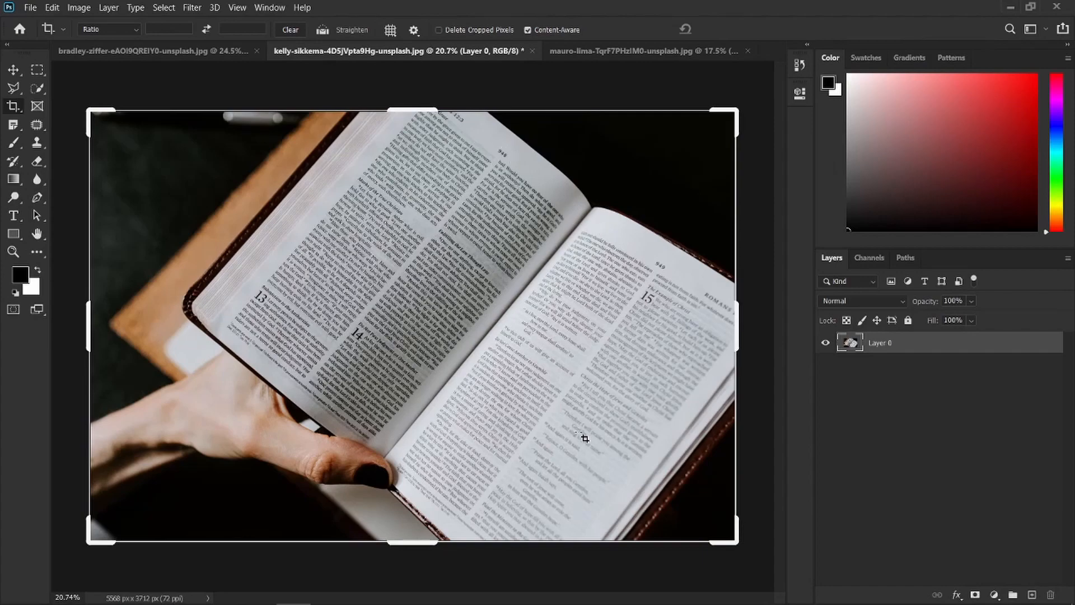
{"action": "key", "text": "s"}
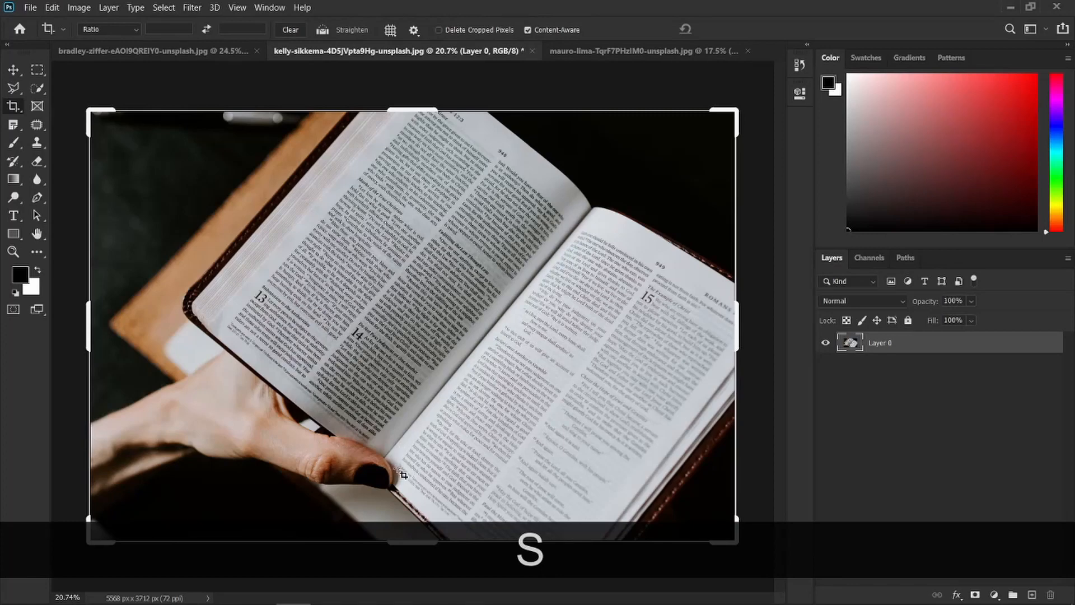
Draw a Perspective Crop frame from the top of the book's spine and place its lower corners along the right-hand page's bottom edge
{"action": "right_click", "coordinate": [24, 112]}
{"action": "left_click", "coordinate": [52, 116]}
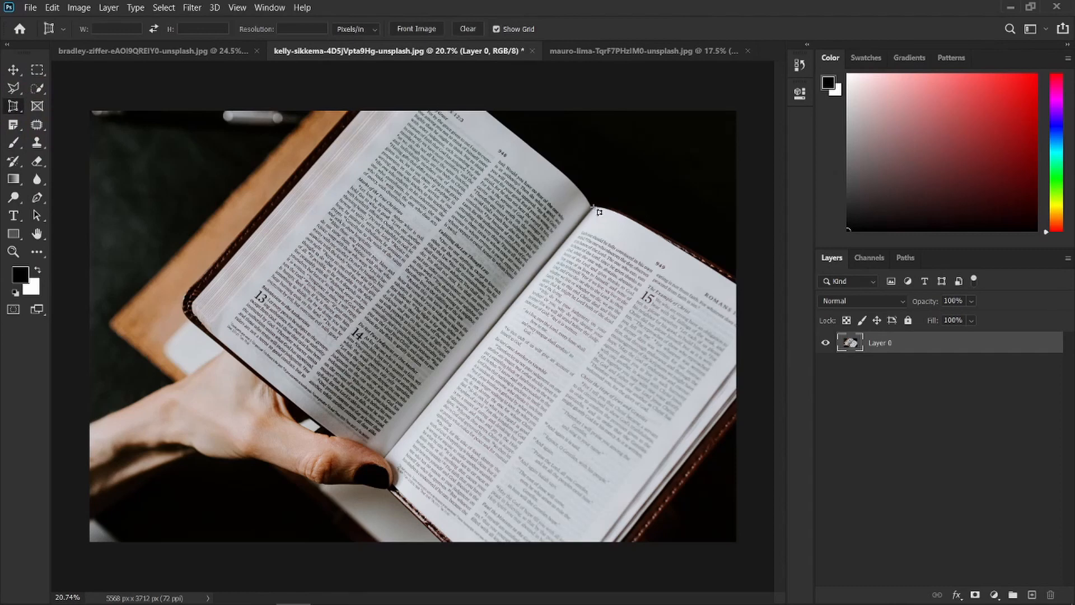
{"action": "left_click_drag", "start_coordinate": [598, 211], "coordinate": [419, 519]}
{"action": "left_click_drag", "start_coordinate": [395, 479], "coordinate": [382, 468]}
{"action": "left_click_drag", "start_coordinate": [593, 469], "coordinate": [466, 558]}
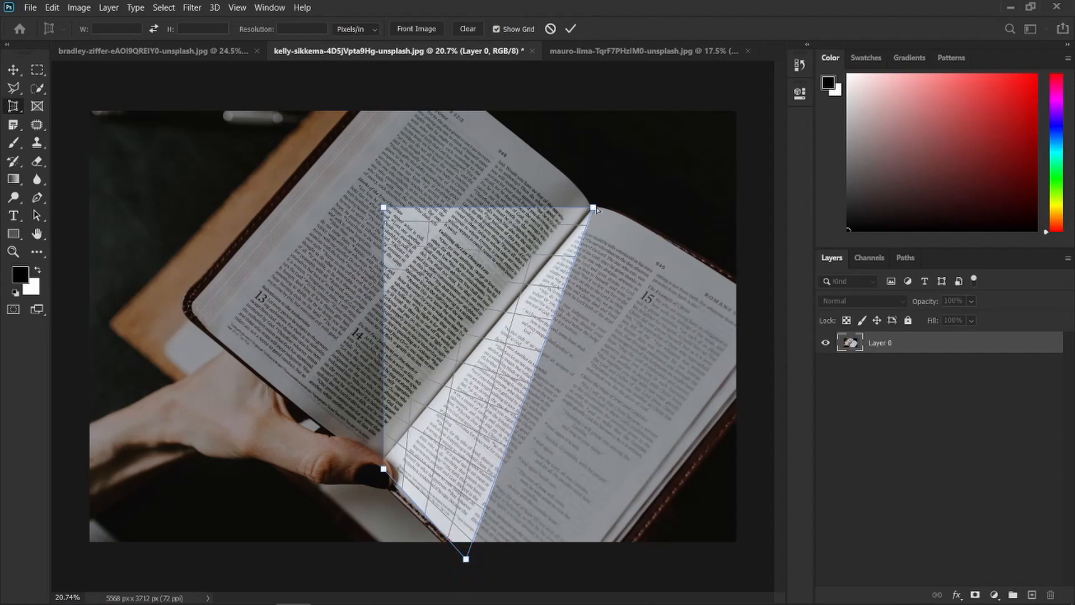
Fit the Perspective Crop frame's corners to the edges of the book's right-hand page and apply the crop
{"action": "left_click_drag", "start_coordinate": [596, 209], "coordinate": [773, 300]}
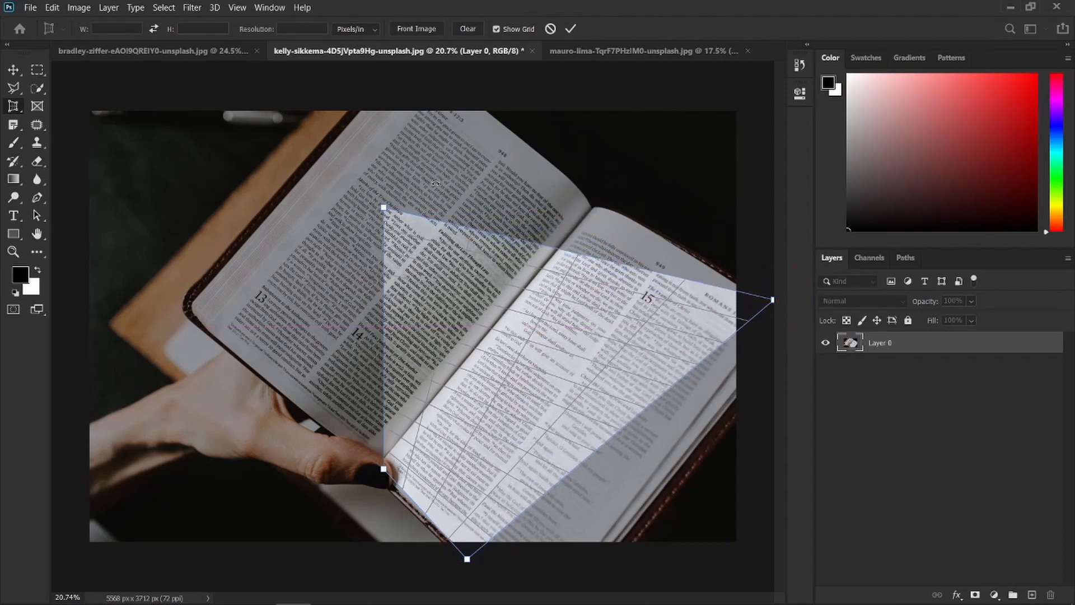
{"action": "left_click_drag", "start_coordinate": [388, 209], "coordinate": [594, 203]}
{"action": "left_click_drag", "start_coordinate": [468, 558], "coordinate": [562, 587]}
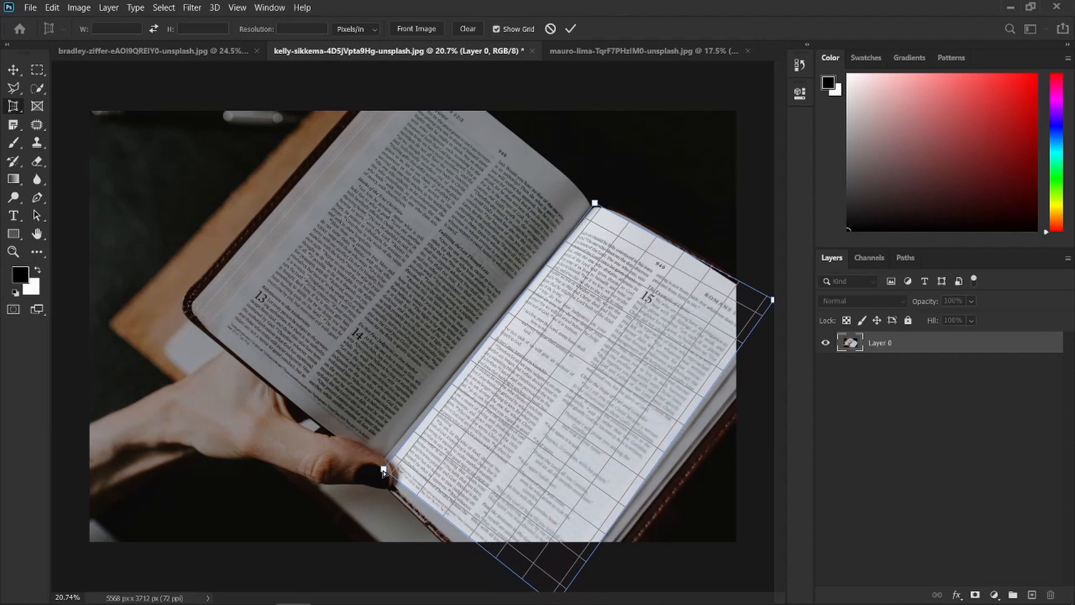
{"action": "left_click_drag", "start_coordinate": [383, 470], "coordinate": [381, 463]}
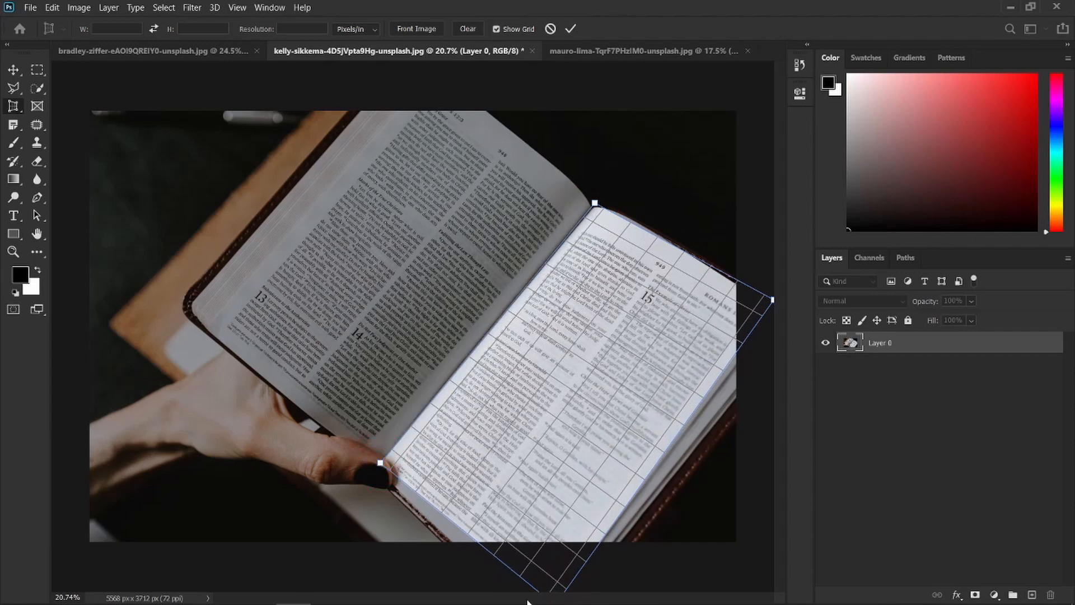
{"action": "mouse_move", "coordinate": [536, 589]}
{"action": "left_mouse_down"}
{"action": "mouse_move", "coordinate": [524, 591]}
{"action": "mouse_move", "coordinate": [533, 582]}
{"action": "left_mouse_up"}
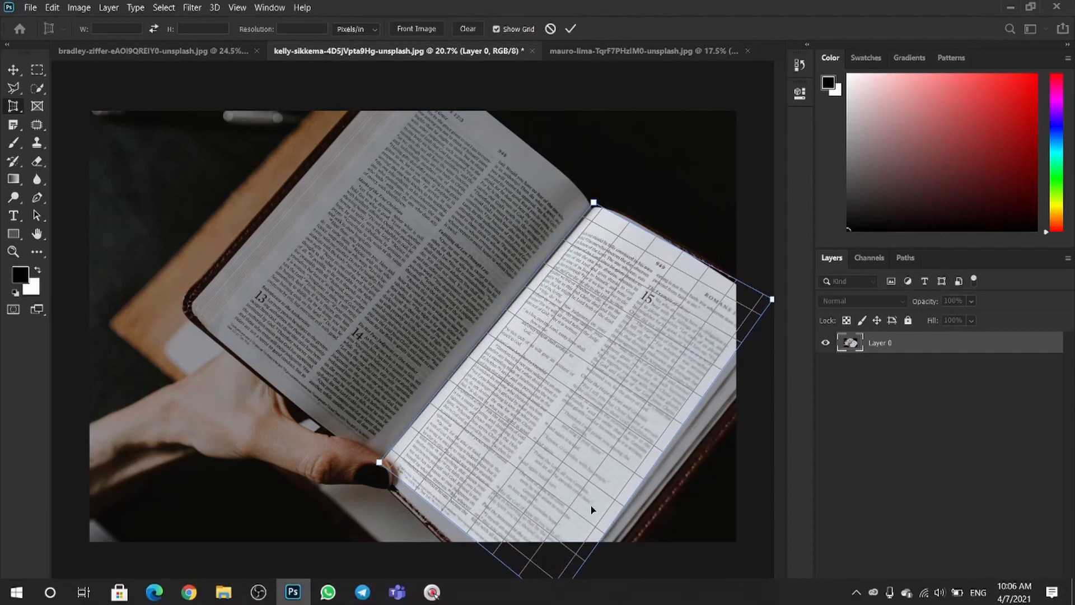
{"action": "key", "text": "Return"}
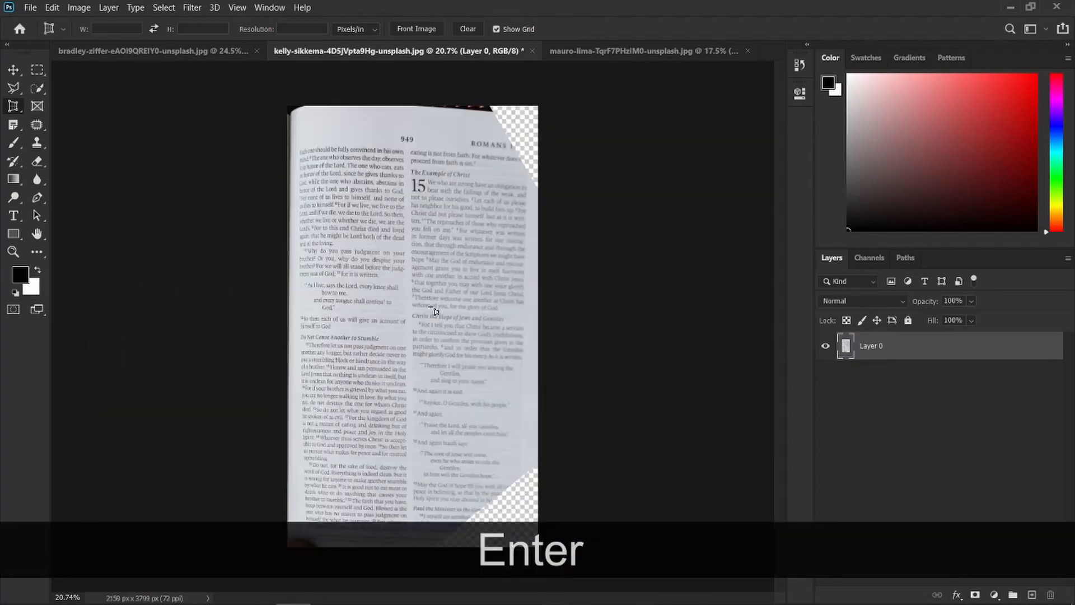
Inspect the straightened page's text up close and switch to the standard Crop tool
{"action": "scroll", "coordinate": [390, 311], "scroll_direction": "up", "scroll_amount": 4}
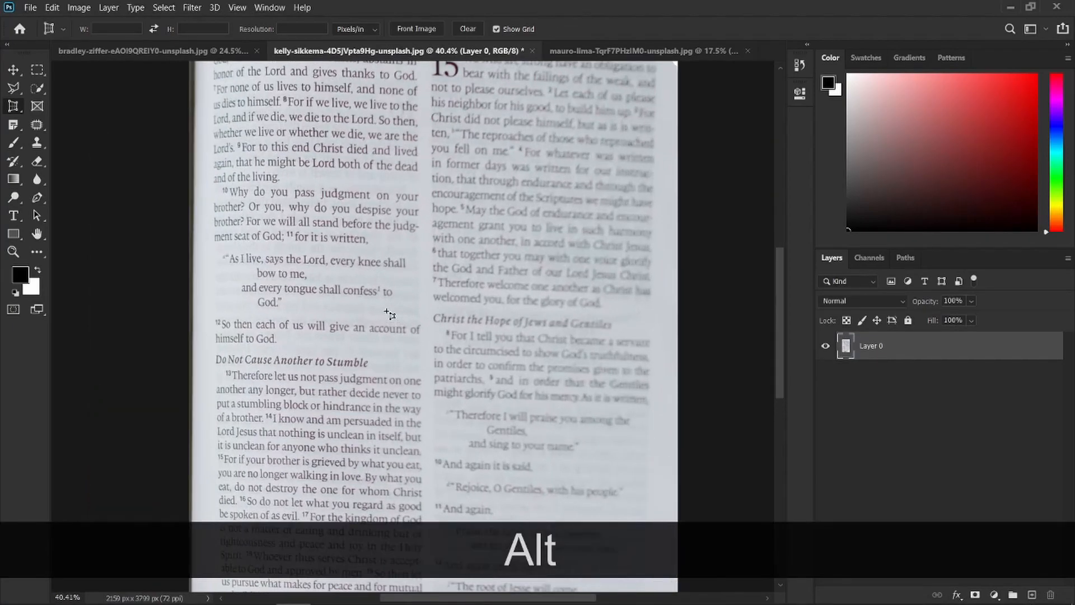
{"action": "scroll", "coordinate": [389, 313], "scroll_direction": "down", "scroll_amount": 2}
{"action": "scroll", "coordinate": [389, 313], "scroll_direction": "up", "scroll_amount": 2}
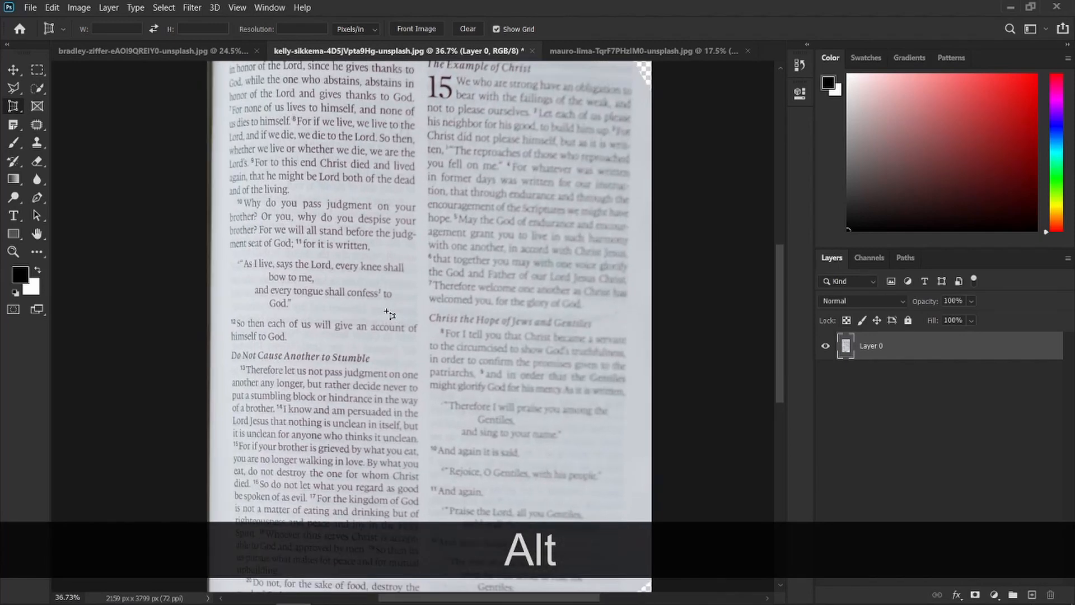
{"action": "scroll", "coordinate": [389, 314], "scroll_direction": "down", "scroll_amount": 3}
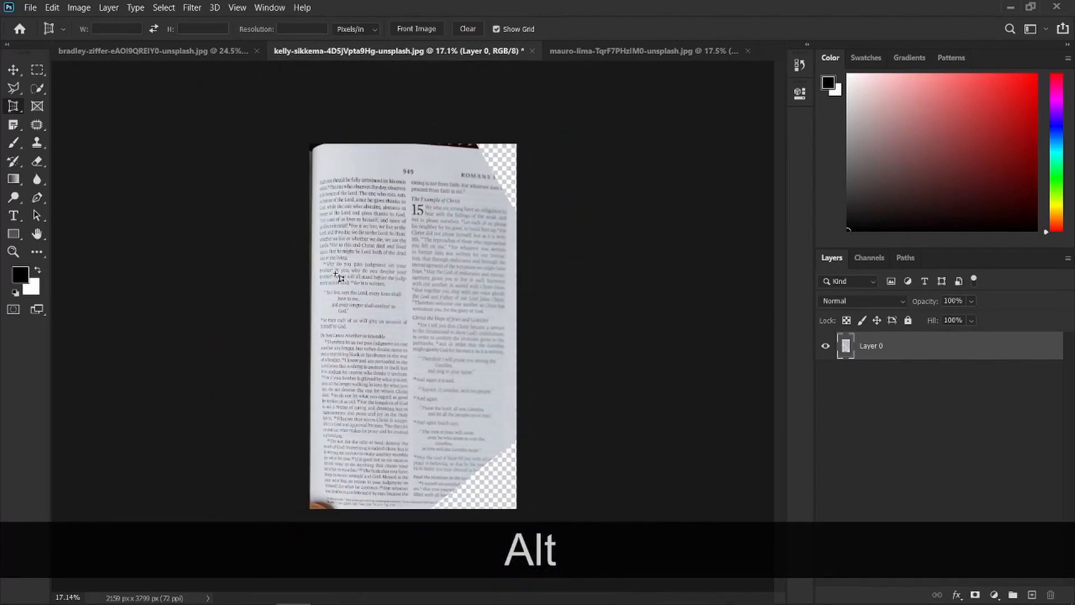
{"action": "right_click", "coordinate": [15, 108]}
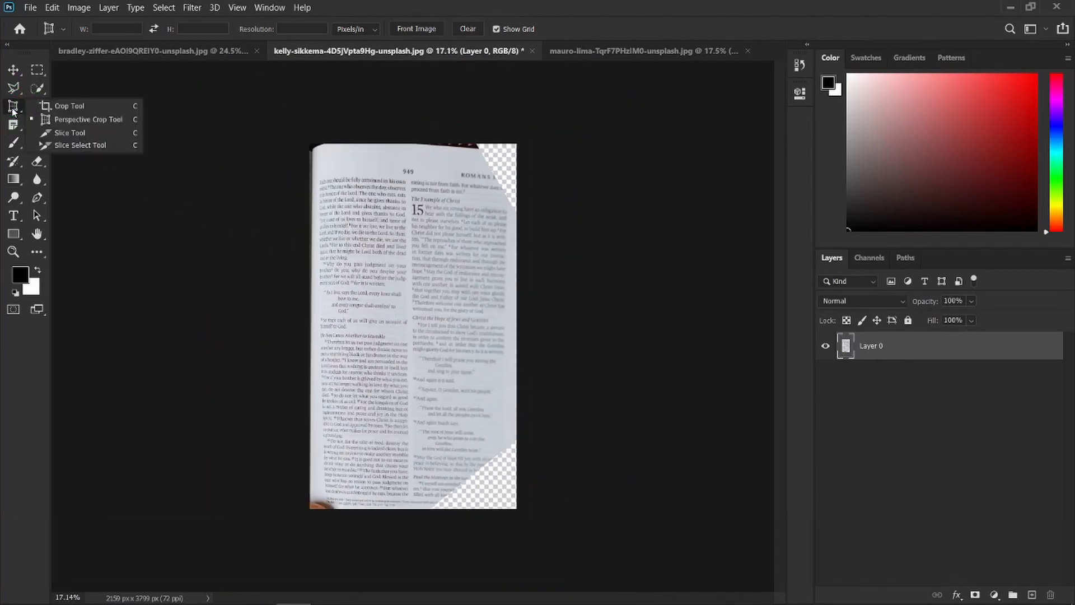
{"action": "left_click", "coordinate": [69, 106]}
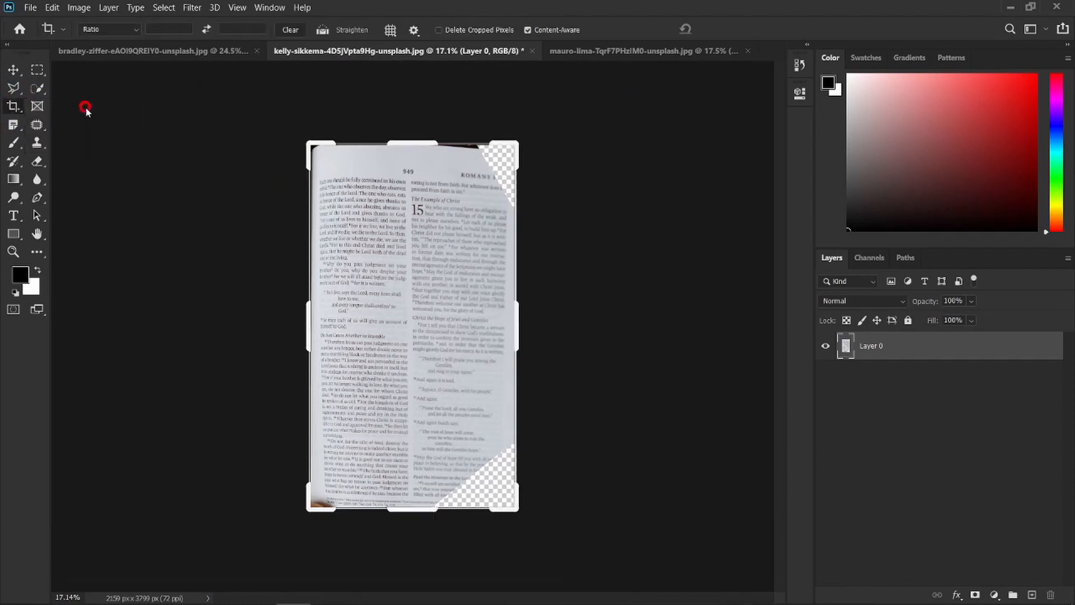
Try to undo the perspective crop on the book page
{"action": "right_click", "coordinate": [18, 104]}
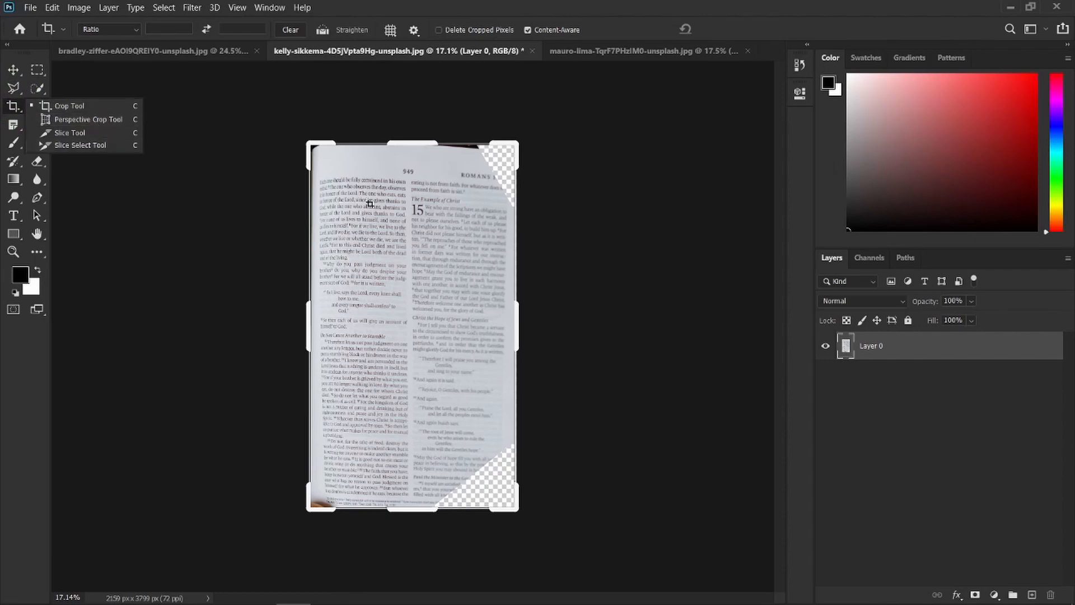
{"action": "left_click", "coordinate": [201, 115]}
{"action": "key", "text": "ctrl+z"}
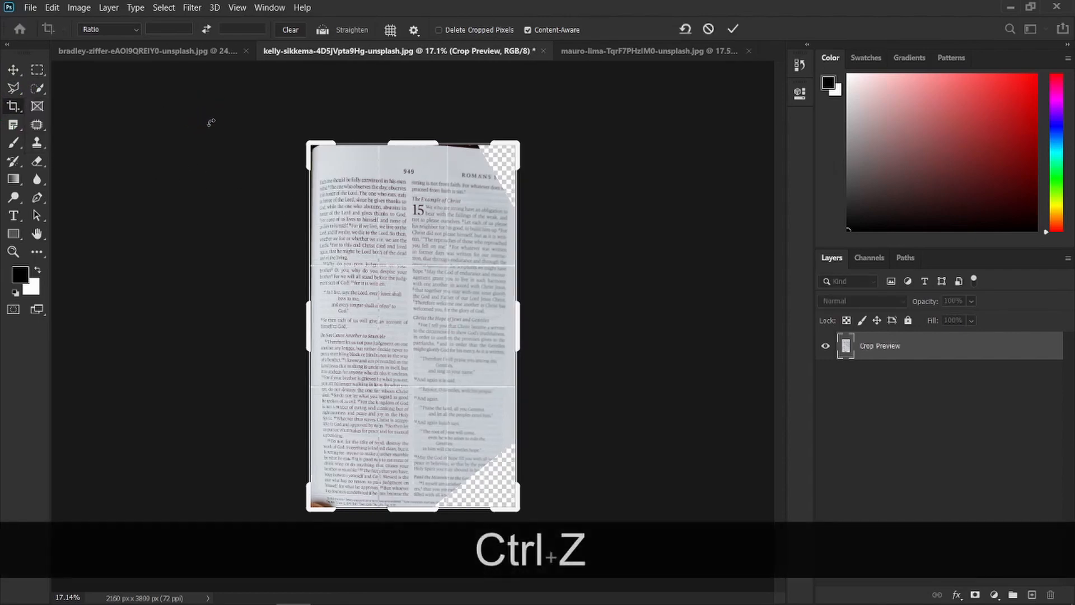
{"action": "key", "text": "ctrl+z"}
{"action": "key", "text": "ctrl+z"}
{"action": "key", "text": "ctrl+z"}
{"action": "key", "text": "ctrl+z"}
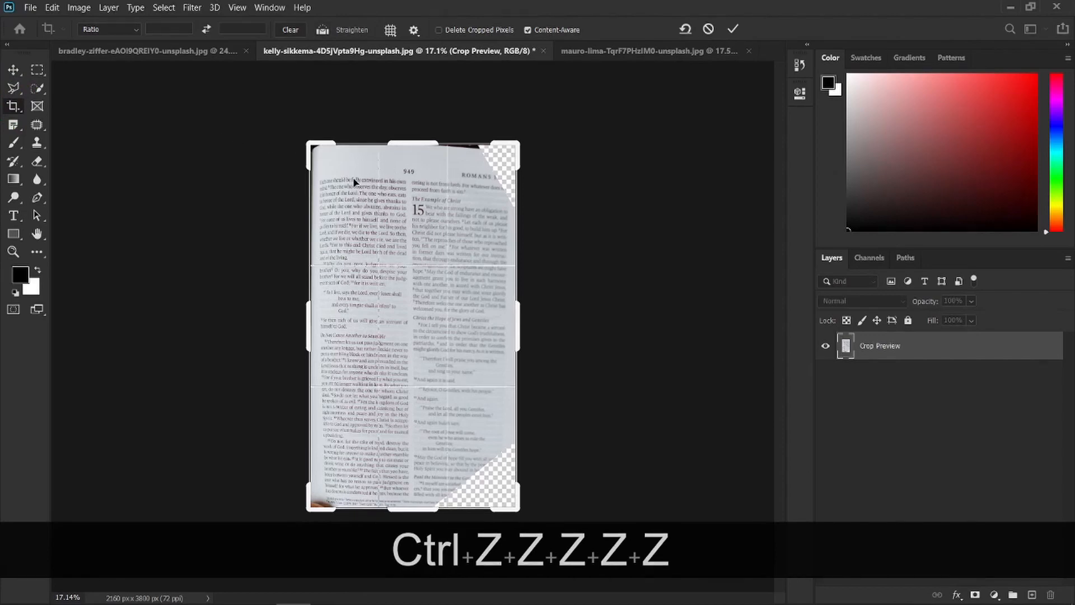
{"action": "left_click", "coordinate": [290, 30]}
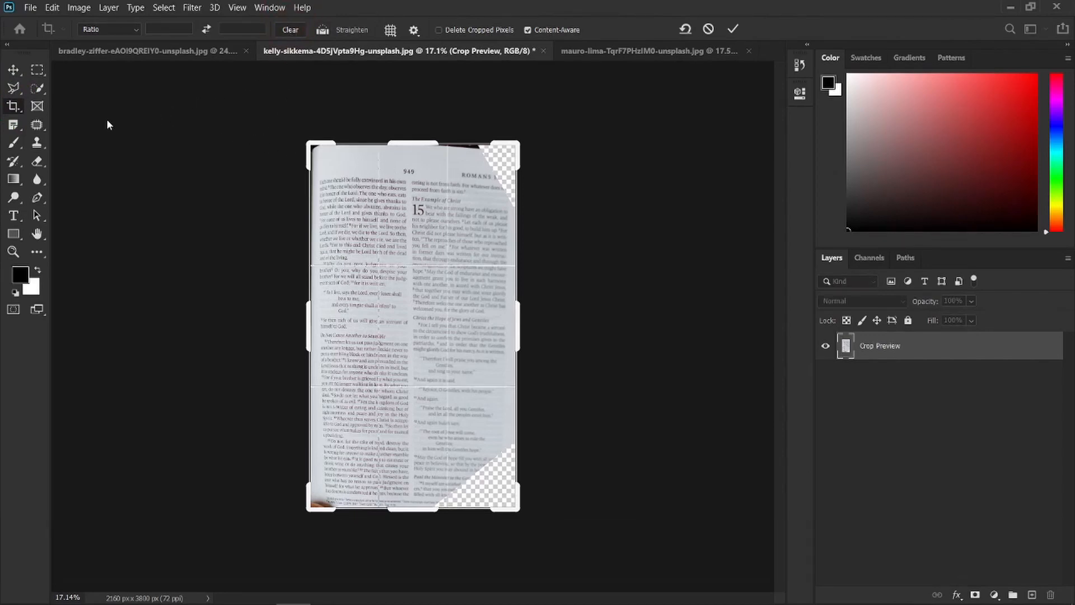
{"action": "left_click", "coordinate": [29, 7]}
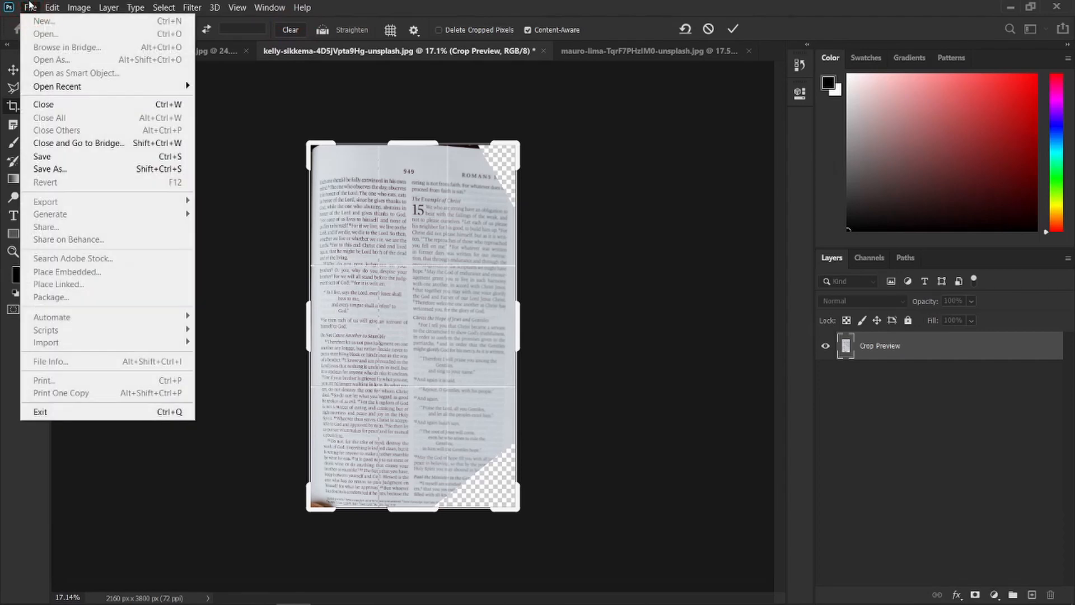
{"action": "mouse_move", "coordinate": [52, 6]}
{"action": "left_click", "coordinate": [214, 119]}
{"action": "right_click", "coordinate": [14, 108]}
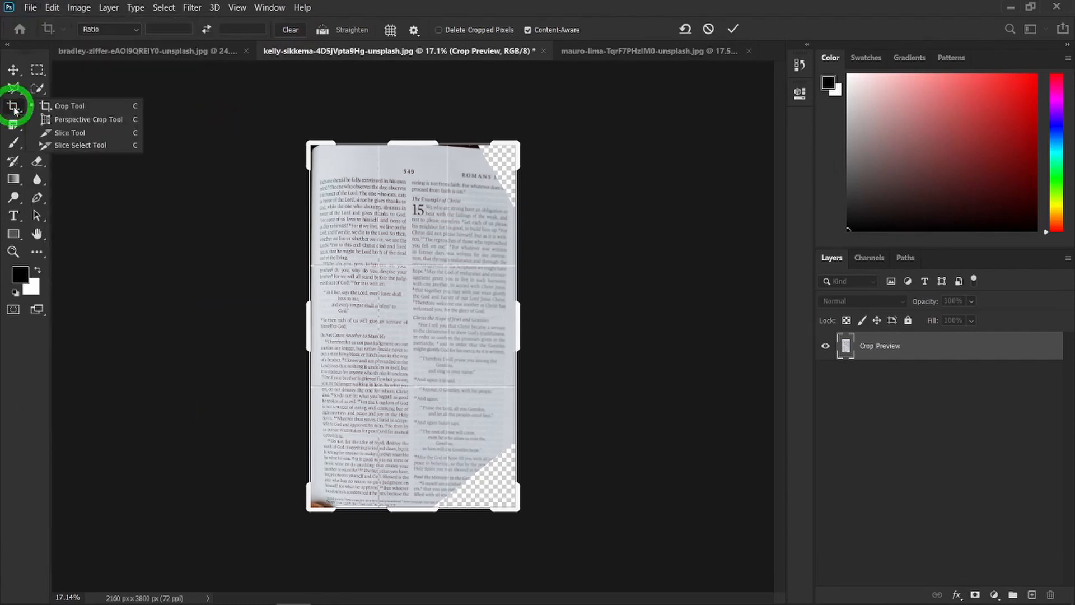
{"action": "left_click", "coordinate": [14, 108]}
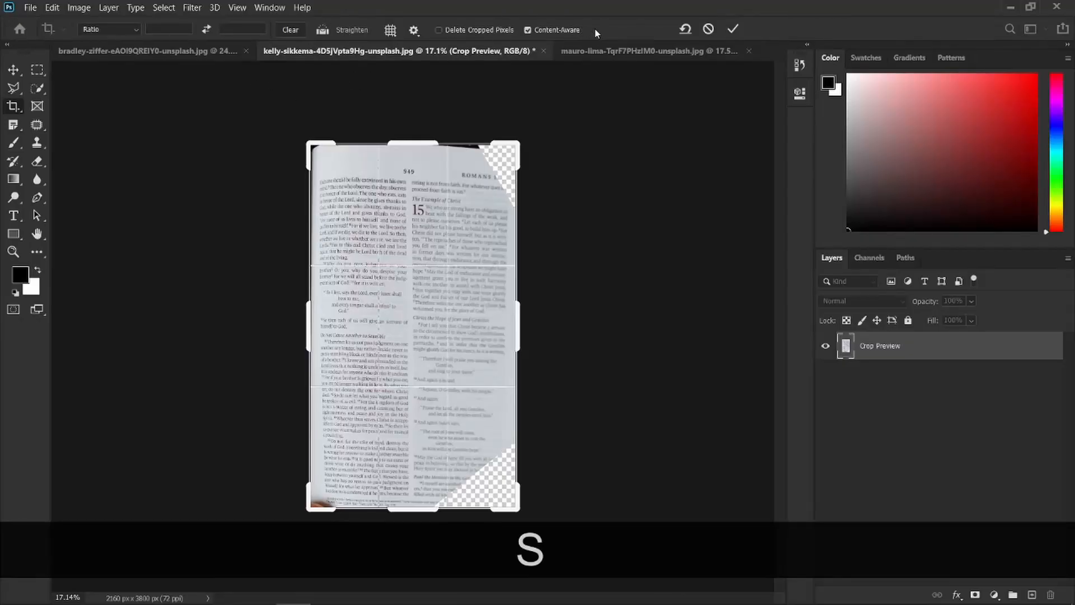
Switch to the watch photo, straighten it along a line across the rock's sloping upper edge and apply the content-aware crop
{"action": "left_click", "coordinate": [605, 51]}
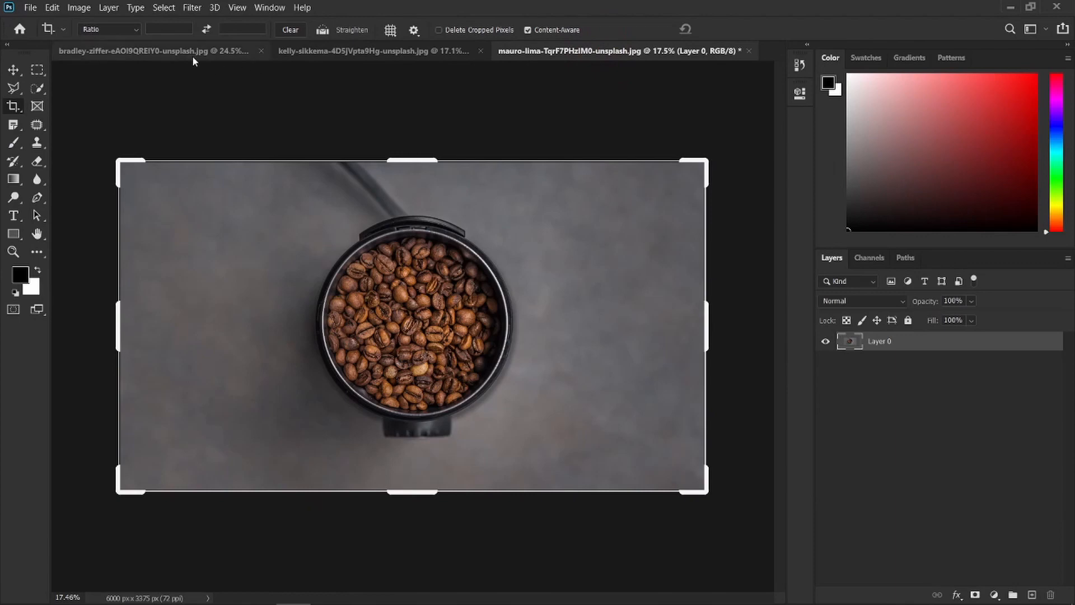
{"action": "left_click", "coordinate": [192, 53]}
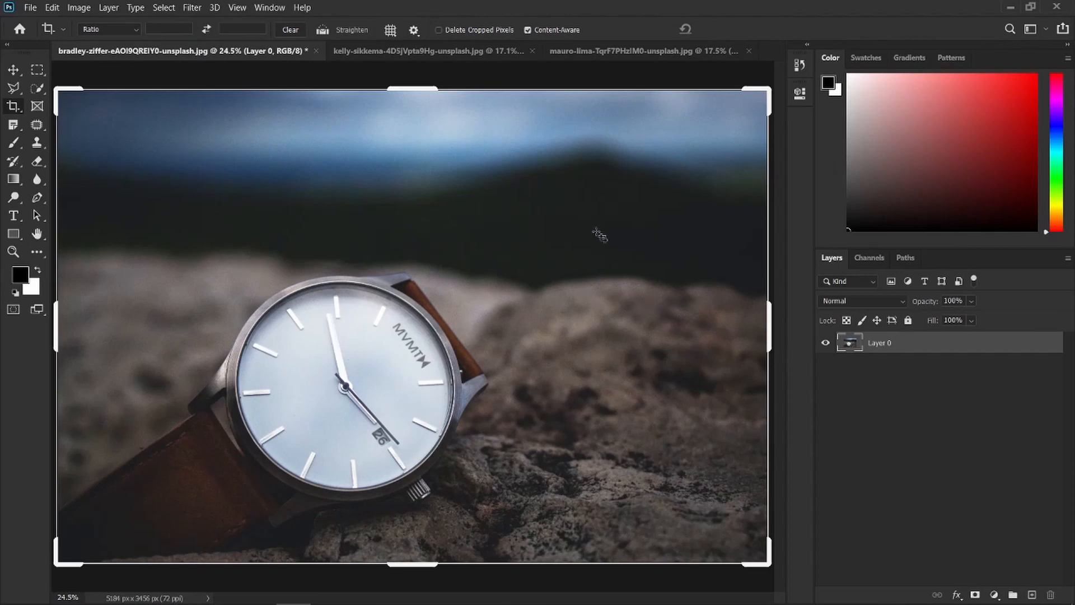
{"action": "left_click", "coordinate": [325, 32]}
{"action": "left_click_drag", "start_coordinate": [58, 251], "coordinate": [767, 299]}
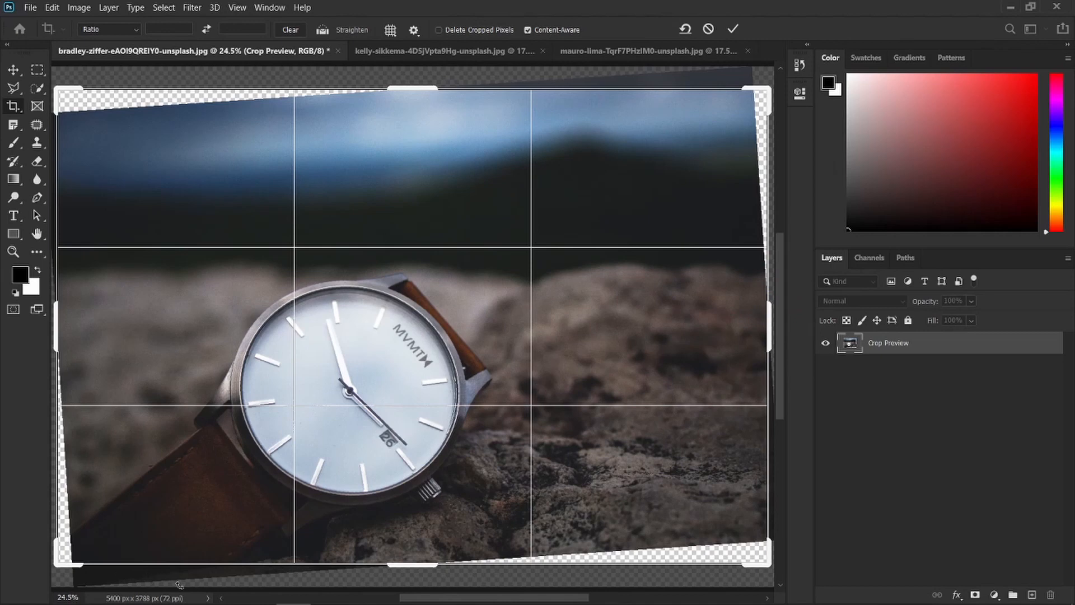
{"action": "key", "text": "Return"}
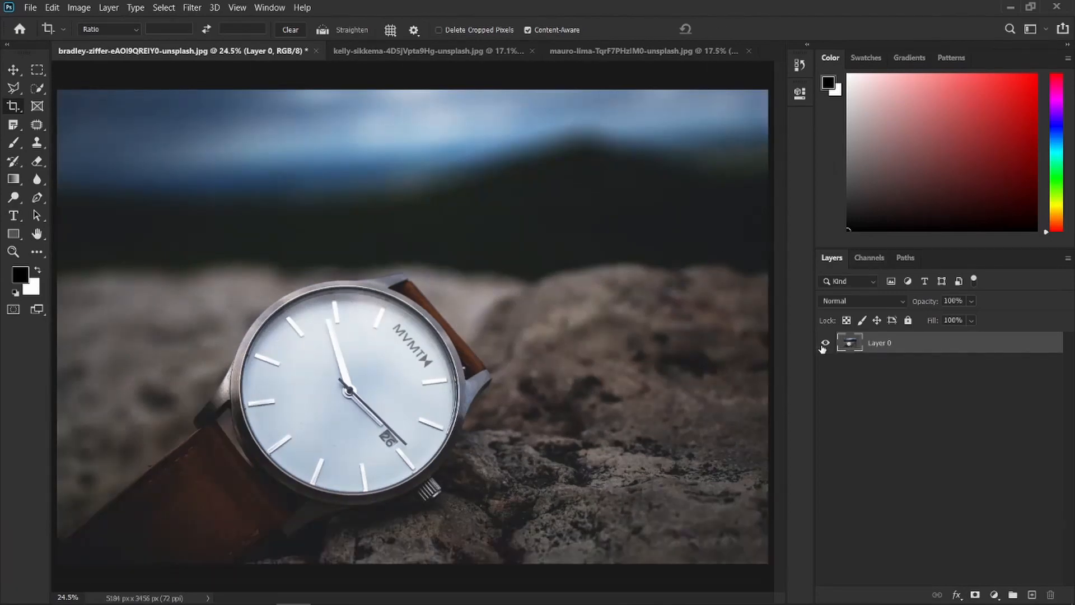
Compare the watch photo with and without the straightening crop, and undo back to its locked Background layer
{"action": "key", "text": "ctrl+z"}
{"action": "key", "text": "ctrl+z"}
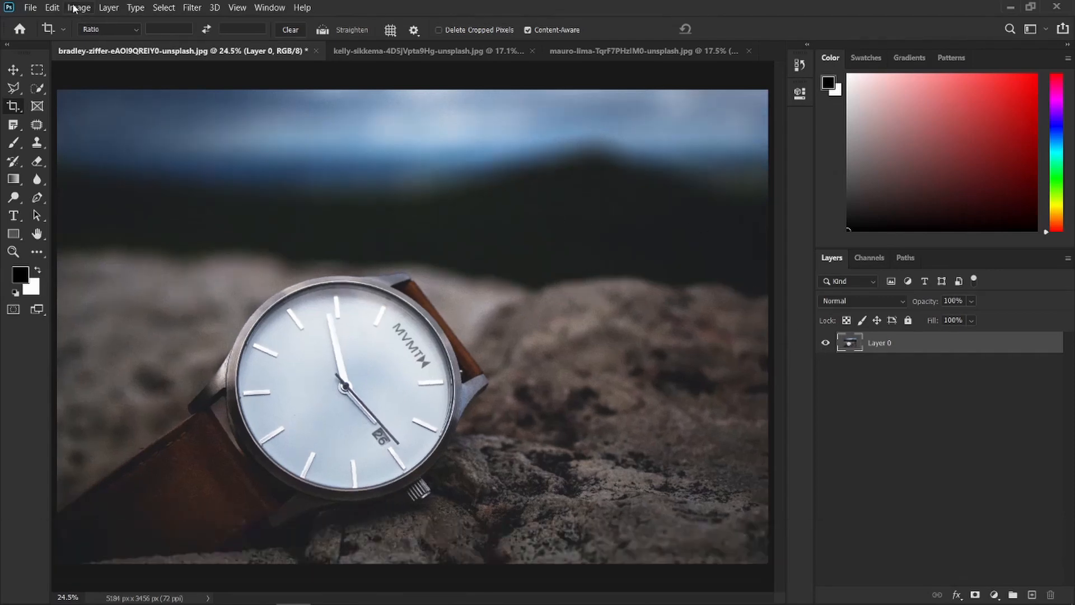
{"action": "left_click", "coordinate": [52, 7]}
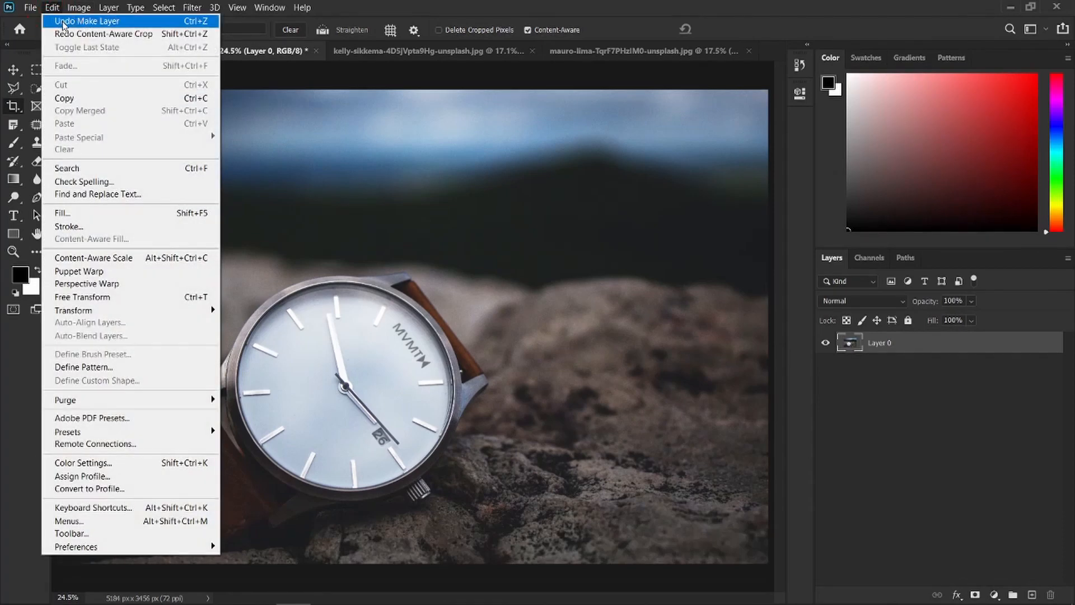
{"action": "left_click", "coordinate": [73, 34]}
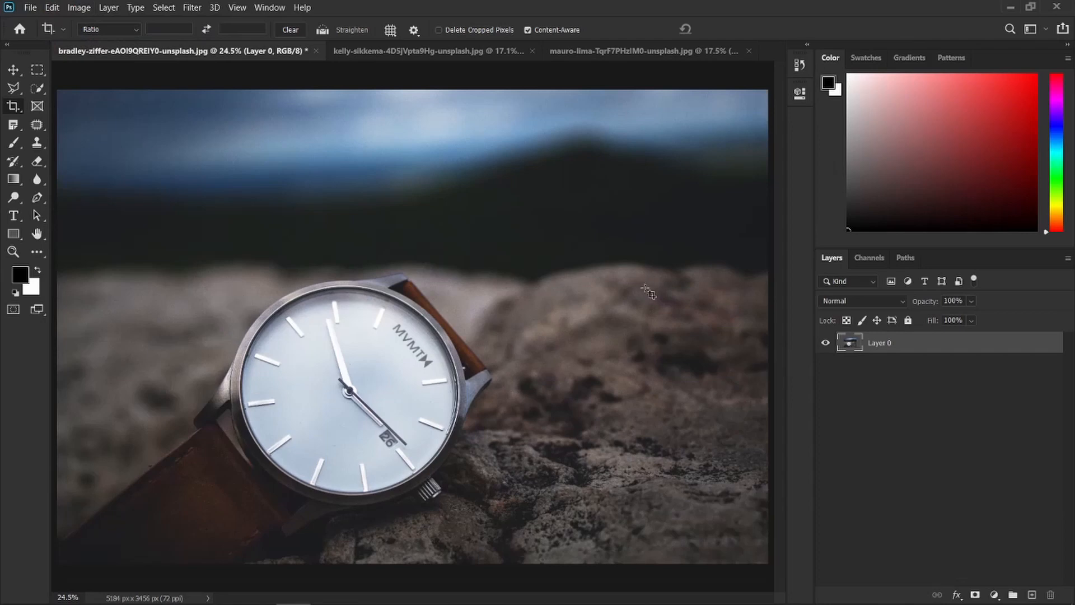
{"action": "key", "text": "ctrl+z"}
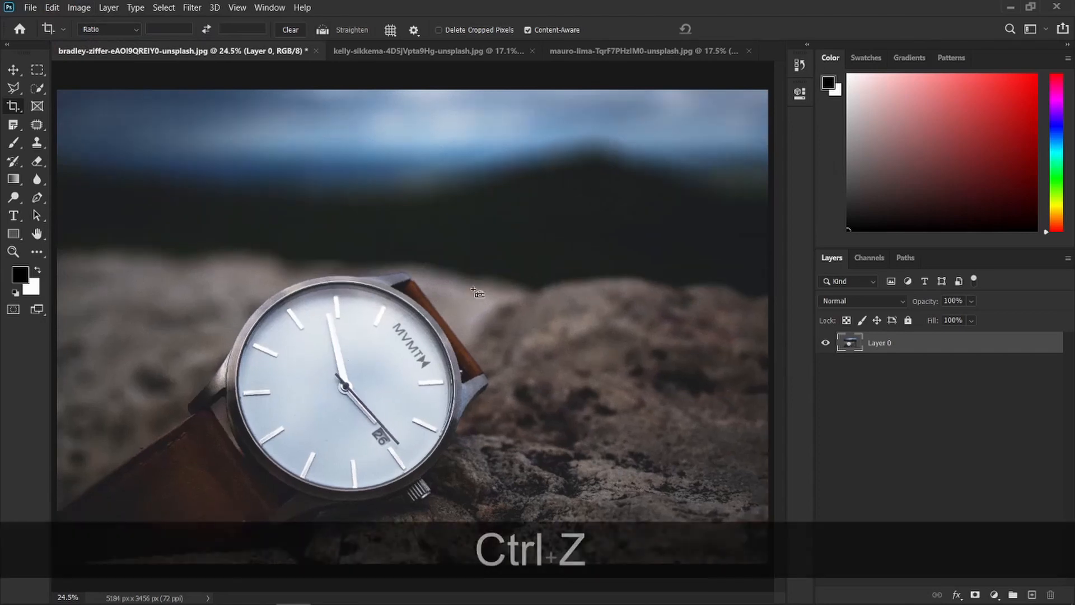
{"action": "key", "text": "ctrl+z"}
Switch to the coffee bean photo and try to open the image next to it in the Downloads folder from File Explorer
{"action": "left_click", "coordinate": [703, 50]}
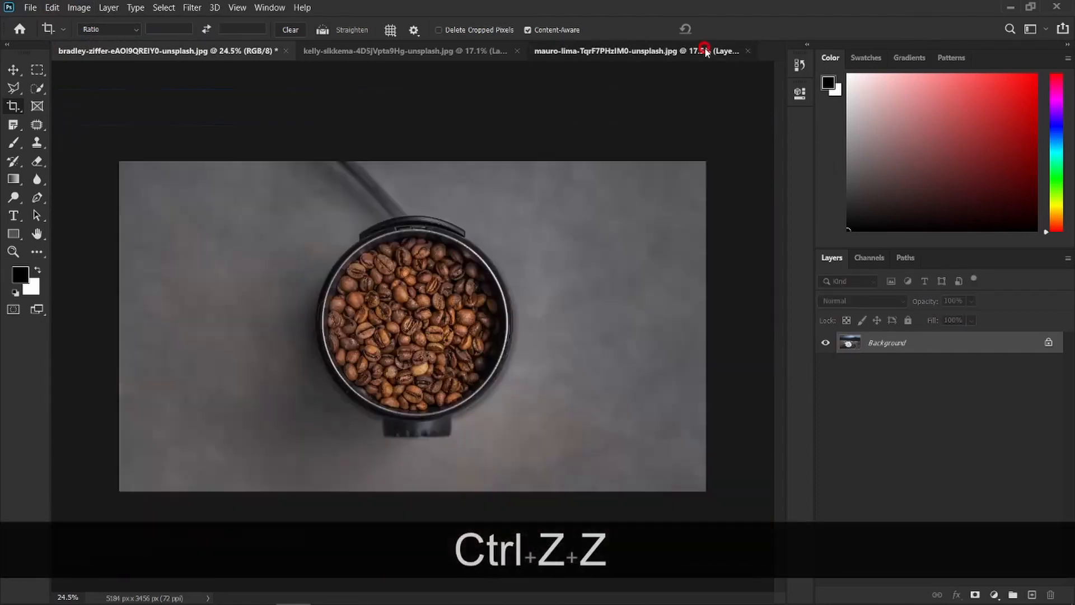
{"action": "left_click_drag", "start_coordinate": [763, 428], "coordinate": [732, 457]}
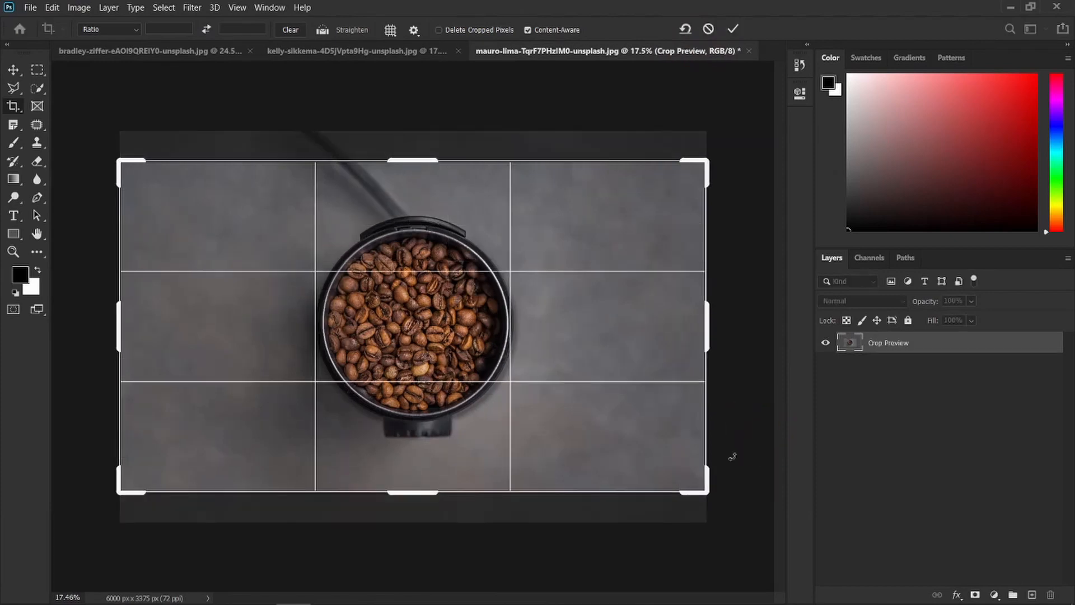
{"action": "left_click", "coordinate": [224, 590]}
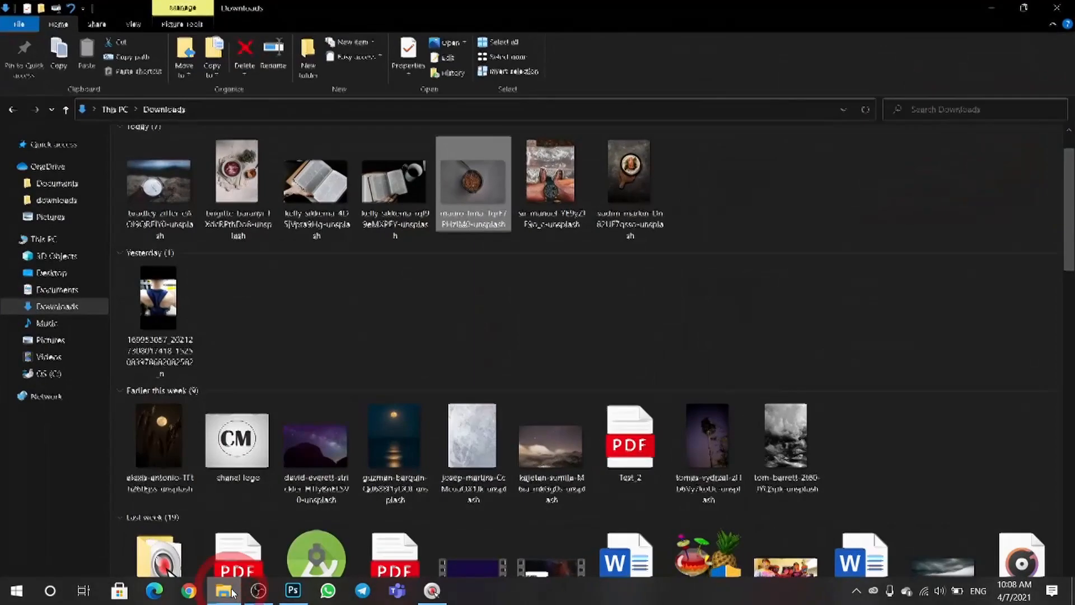
{"action": "left_click_drag", "start_coordinate": [567, 196], "coordinate": [766, 52]}
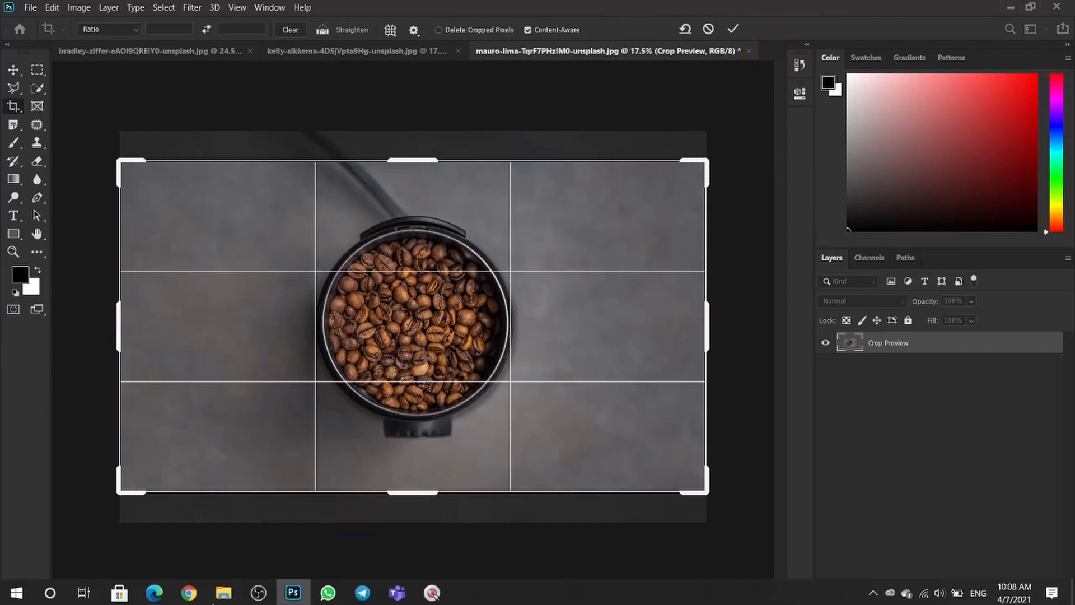
{"action": "left_click", "coordinate": [224, 592]}
{"action": "left_click_drag", "start_coordinate": [553, 168], "coordinate": [765, 40]}
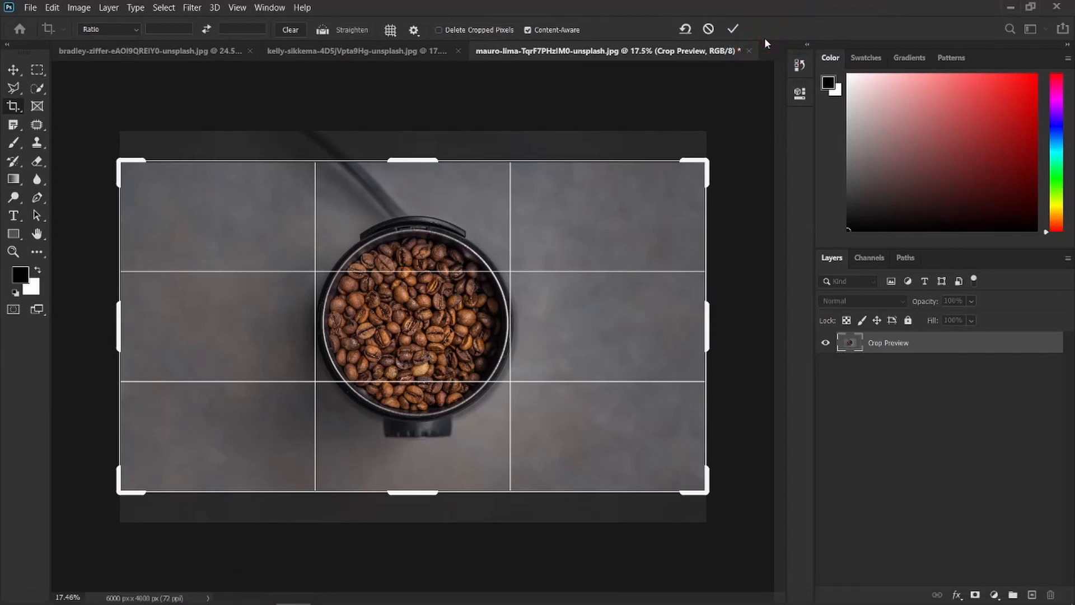
Close the cropped book page document without saving and return to the coffee bean photo
{"action": "left_click", "coordinate": [355, 50]}
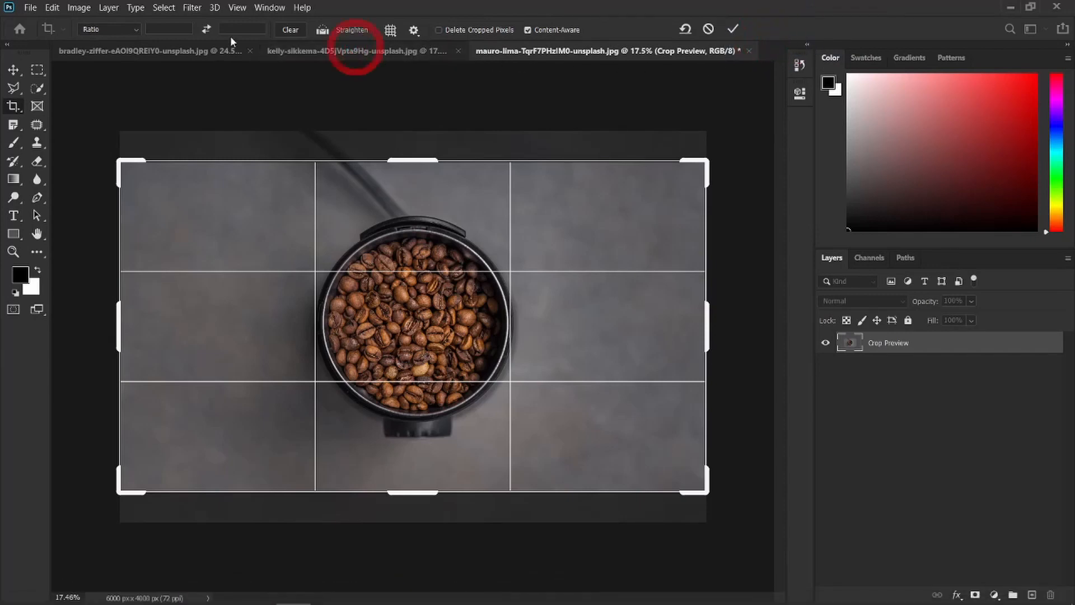
{"action": "left_click", "coordinate": [122, 52]}
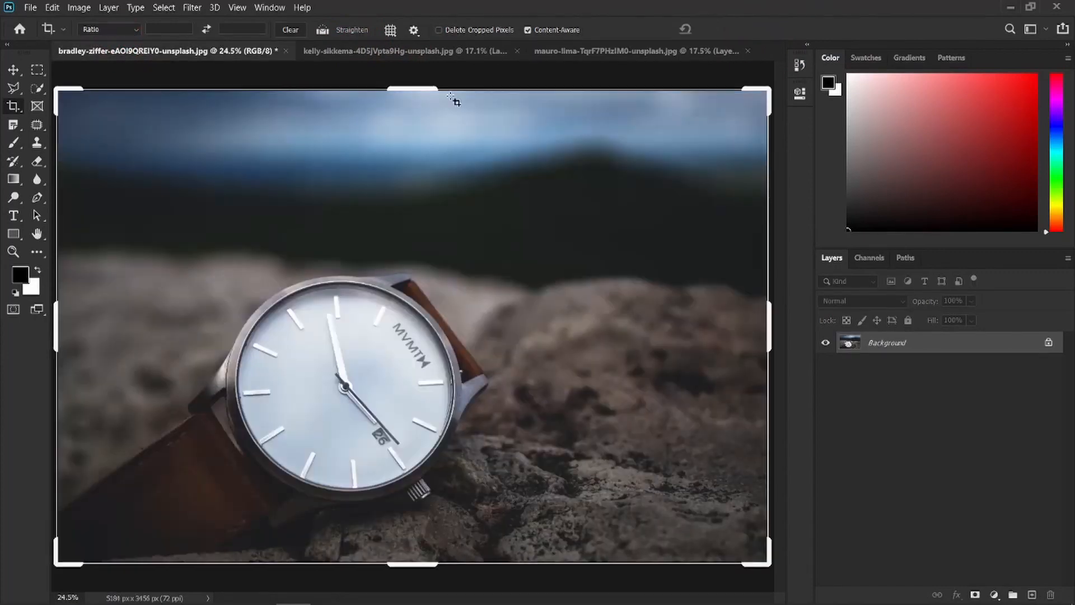
{"action": "left_click", "coordinate": [431, 56]}
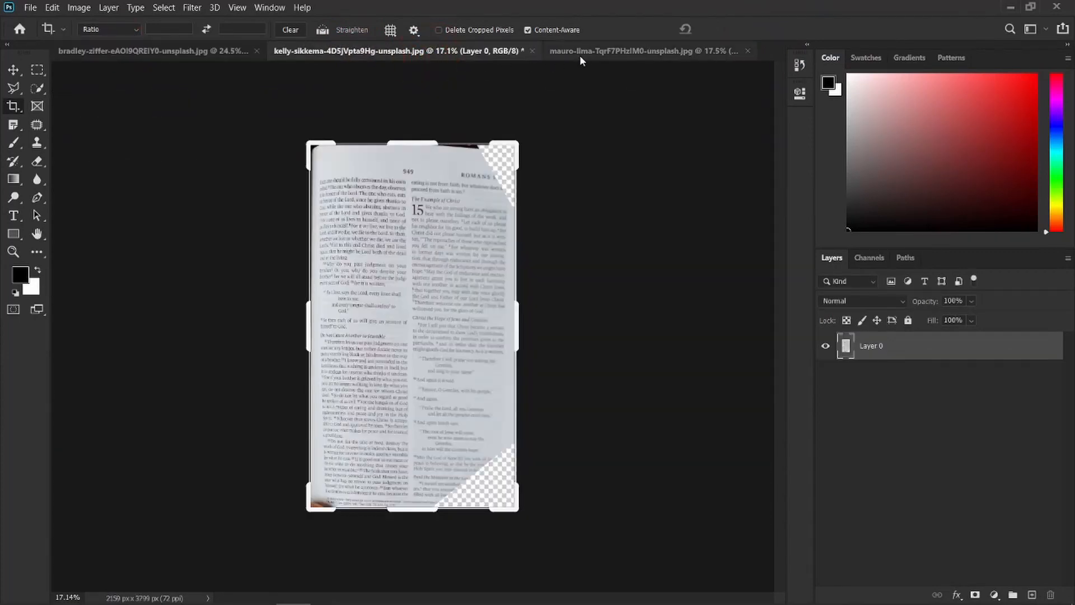
{"action": "left_click", "coordinate": [533, 51]}
{"action": "left_click", "coordinate": [532, 240]}
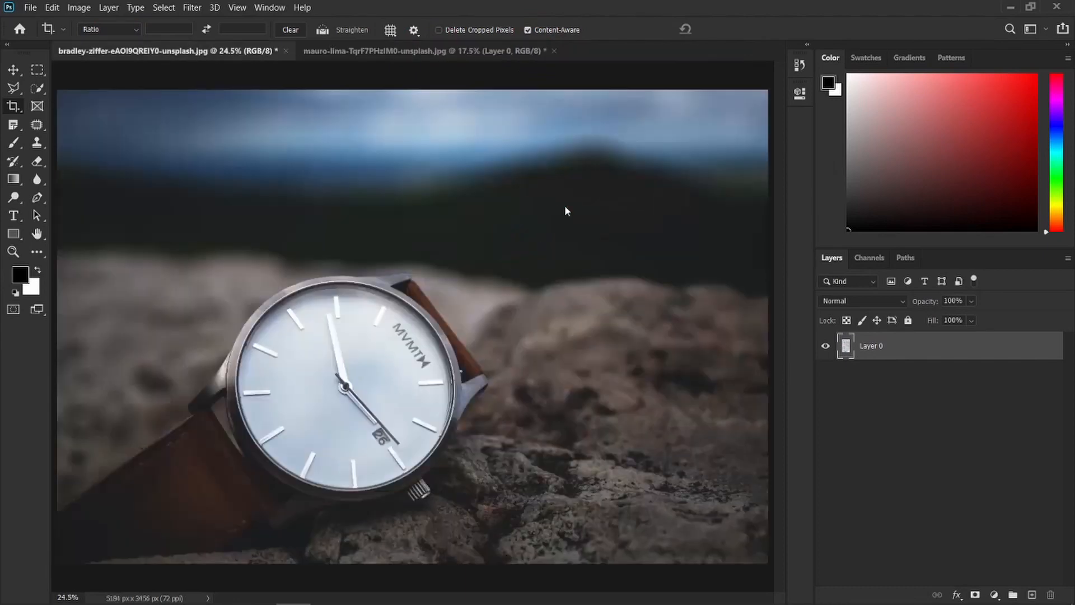
{"action": "left_click", "coordinate": [427, 56]}
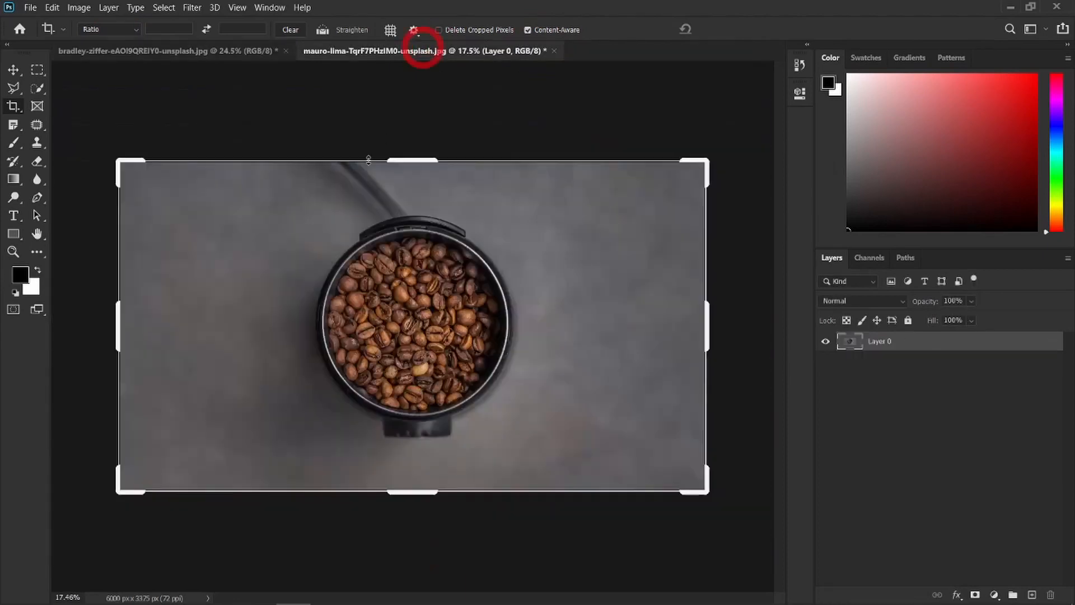
Open the portrait photo of the wristwatch and brown shoes from the Downloads folder as a new Photoshop document
{"action": "mouse_move", "coordinate": [327, 596]}
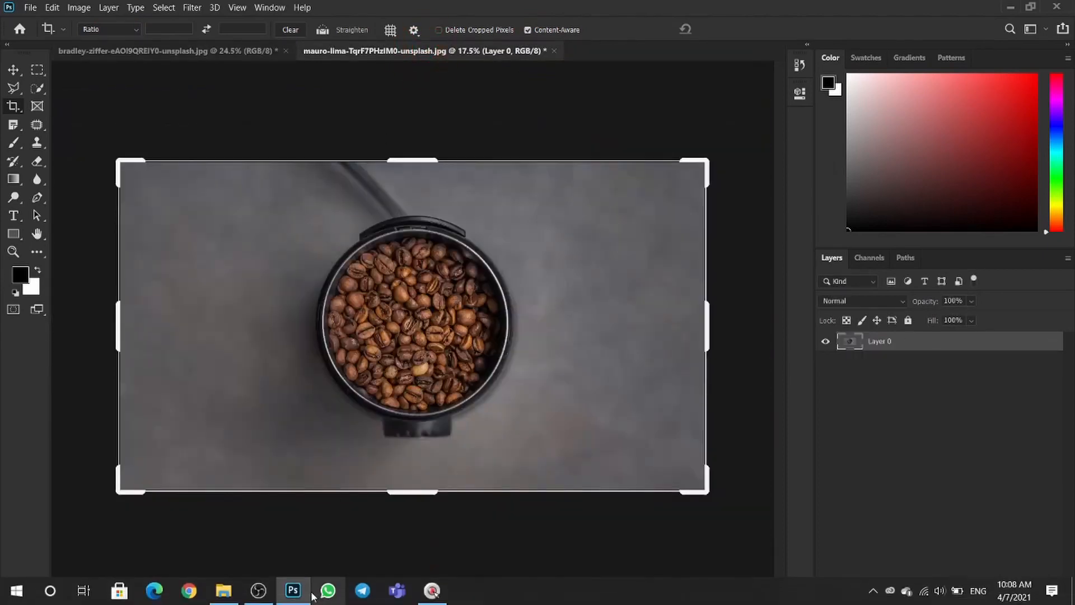
{"action": "left_click", "coordinate": [223, 590]}
{"action": "scroll", "coordinate": [251, 253], "scroll_direction": "up", "scroll_amount": 2}
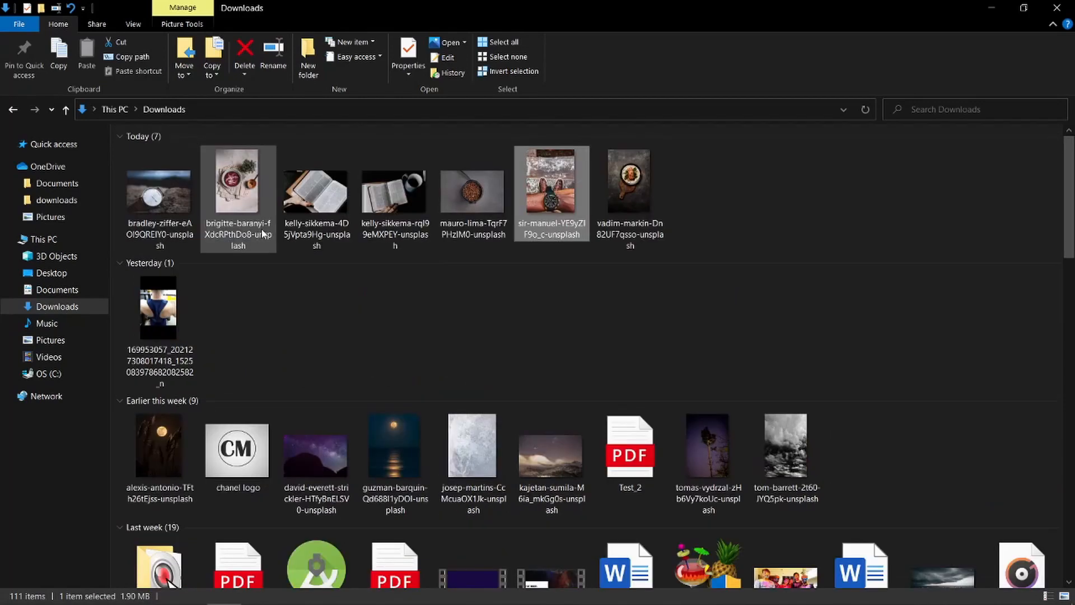
{"action": "left_click_drag", "start_coordinate": [539, 203], "coordinate": [657, 47]}
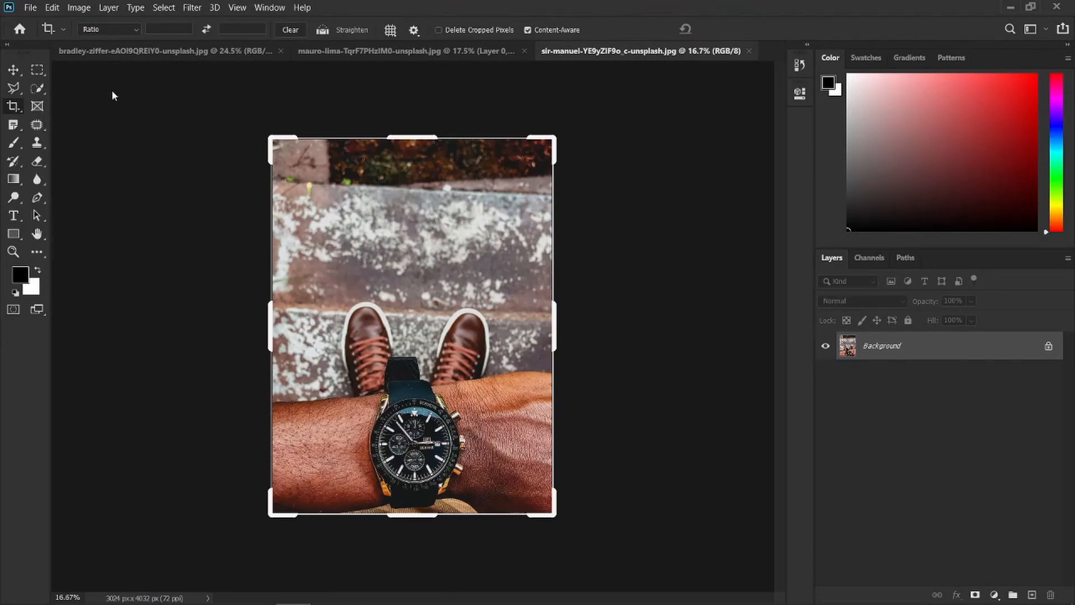
Straighten the wristwatch photo along the sloping edge of the stone step, apply the content-aware crop, and undo it
{"action": "left_click", "coordinate": [321, 30]}
{"action": "scroll", "coordinate": [433, 199], "scroll_direction": "up", "scroll_amount": 2, "text": "alt"}
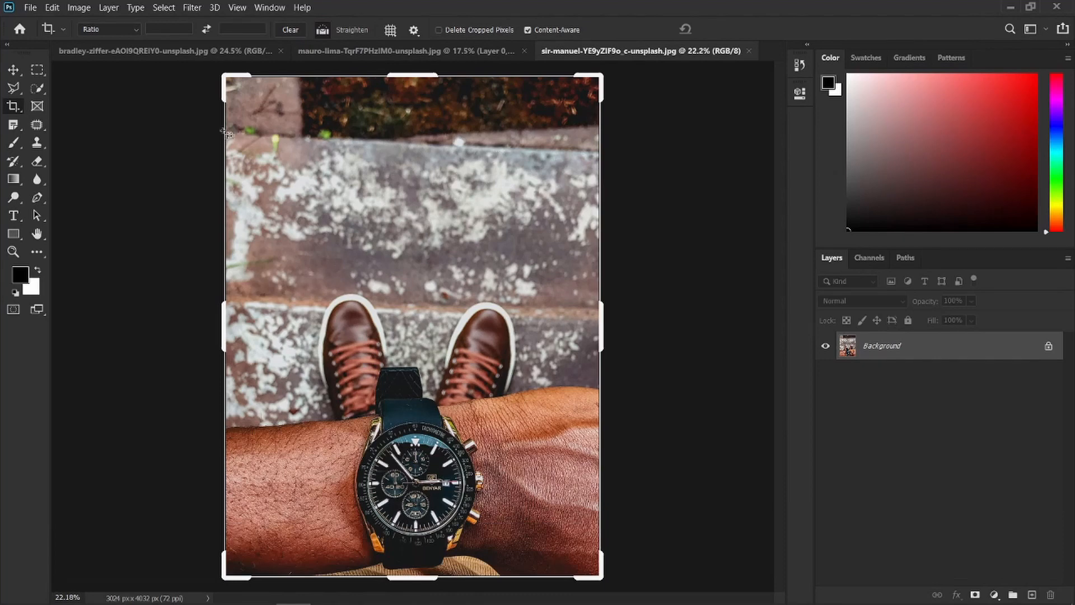
{"action": "left_click_drag", "start_coordinate": [224, 131], "coordinate": [600, 152]}
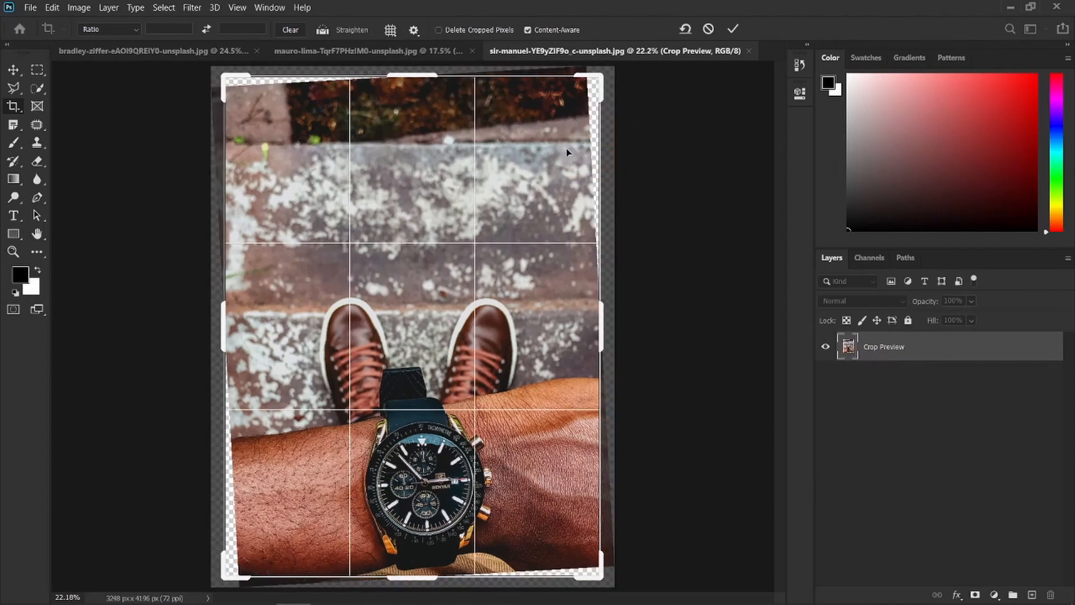
{"action": "key", "text": "Return"}
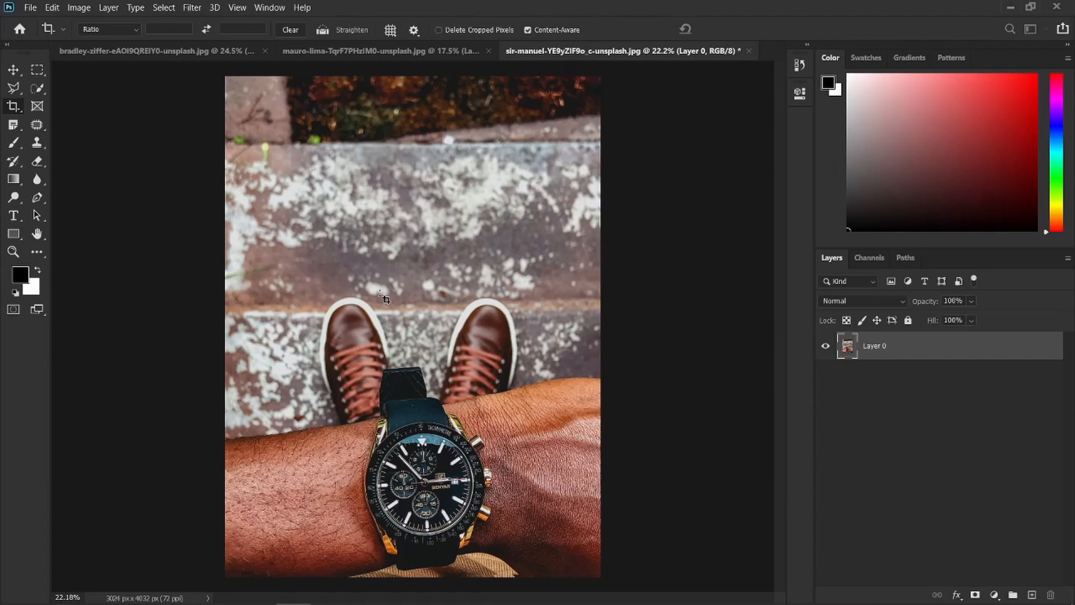
{"action": "key", "text": "ctrl+z"}
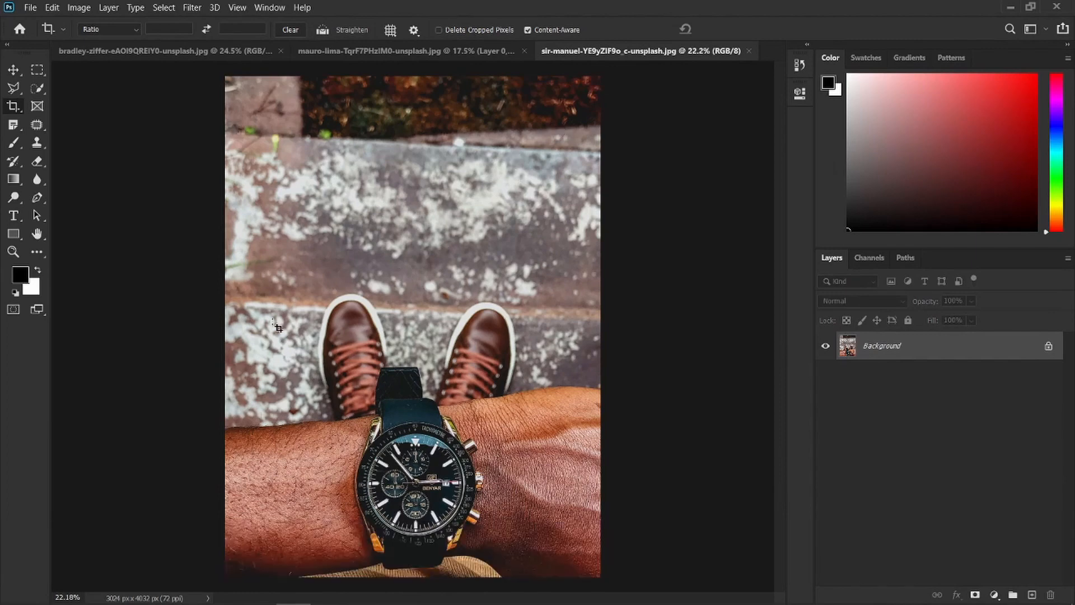
Extend the wristwatch photo's canvas upward to about 4221 px tall with a content-aware crop, and undo it
{"action": "left_click", "coordinate": [527, 29]}
{"action": "left_click_drag", "start_coordinate": [219, 83], "coordinate": [616, 597]}
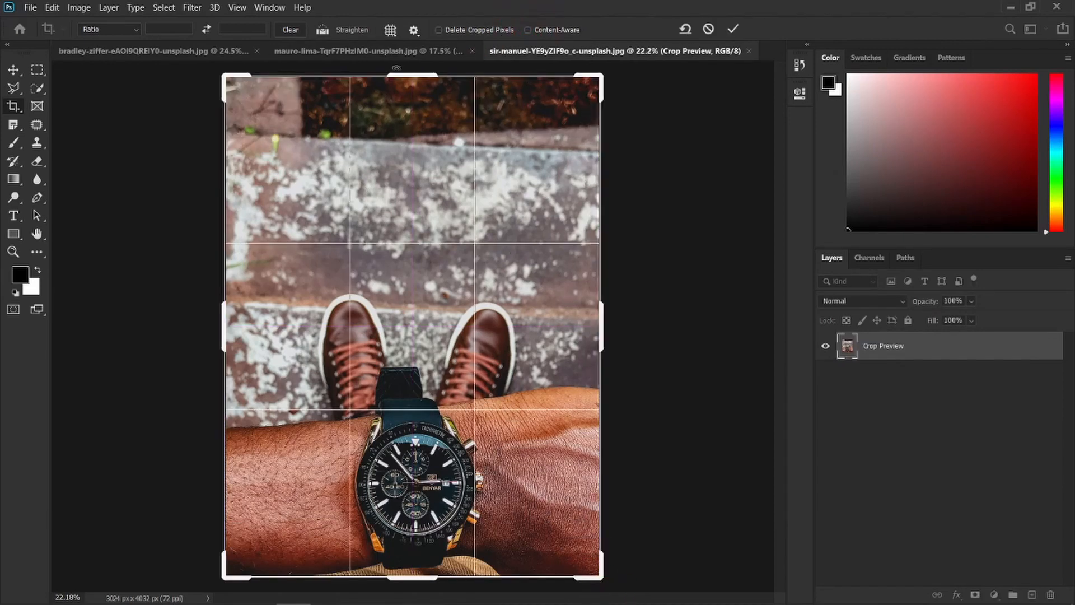
{"action": "left_click_drag", "start_coordinate": [396, 74], "coordinate": [399, 63]}
{"action": "left_click", "coordinate": [397, 70]}
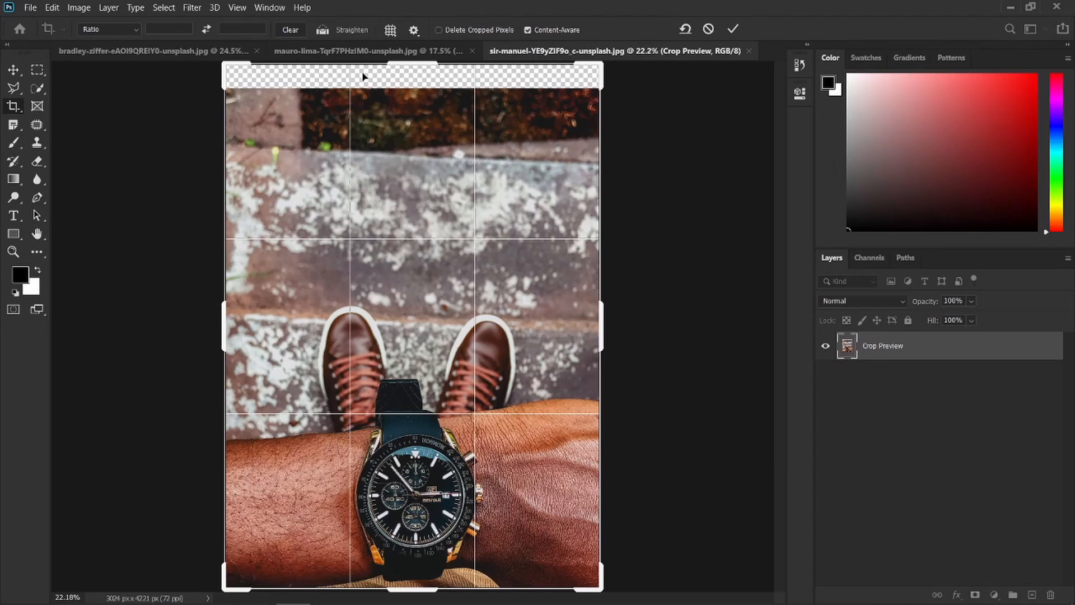
{"action": "key", "text": "Return"}
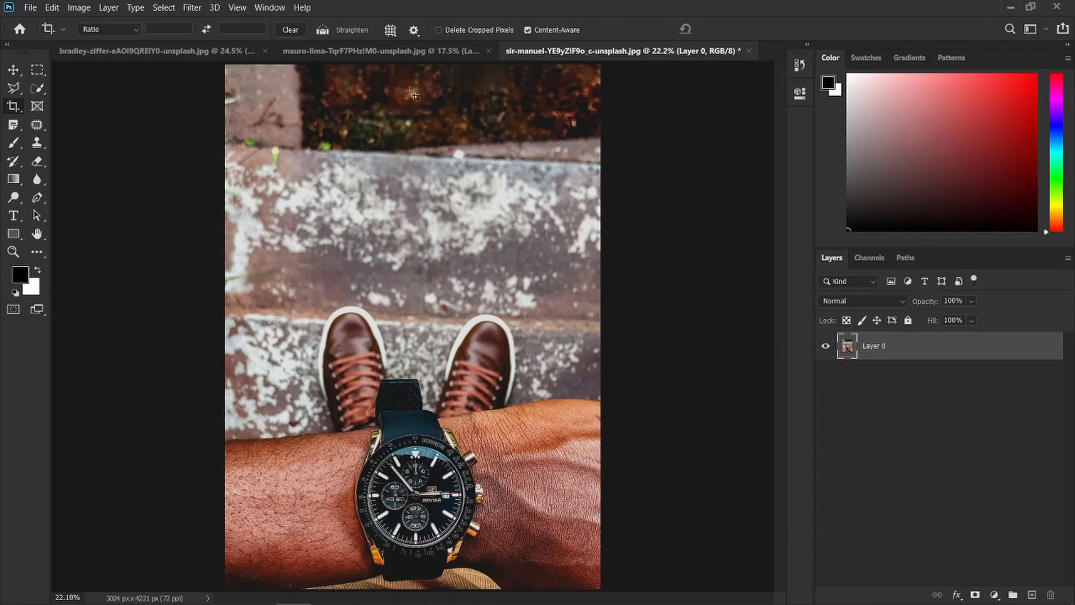
{"action": "key", "text": "ctrl+z"}
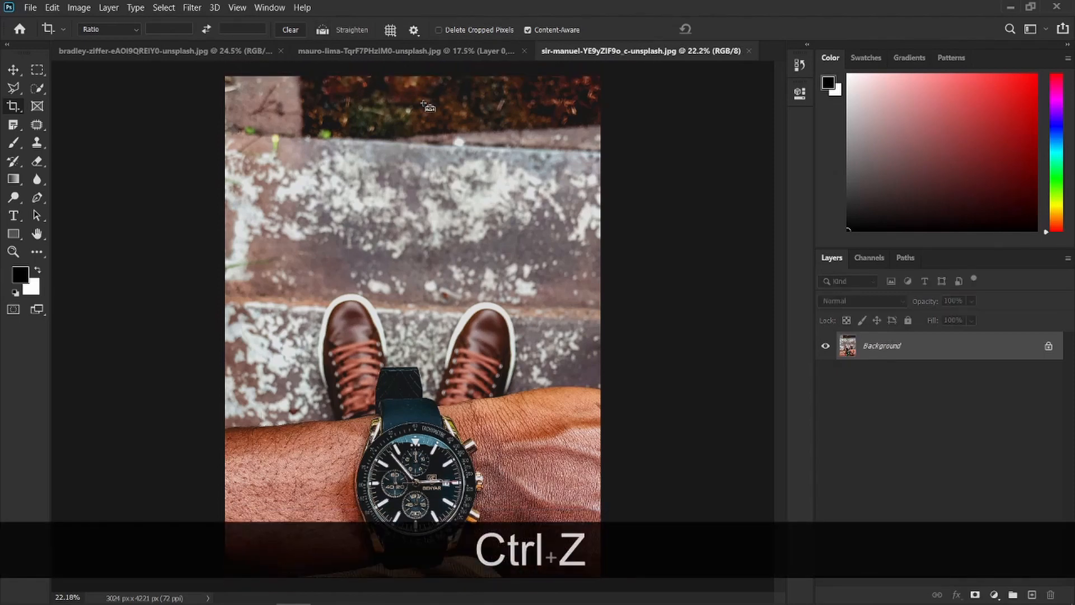
With Content-Aware off, extend the canvas upward to about 4311 px tall, apply the crop, and undo it
{"action": "left_click", "coordinate": [528, 30]}
{"action": "left_click_drag", "start_coordinate": [225, 77], "coordinate": [705, 582]}
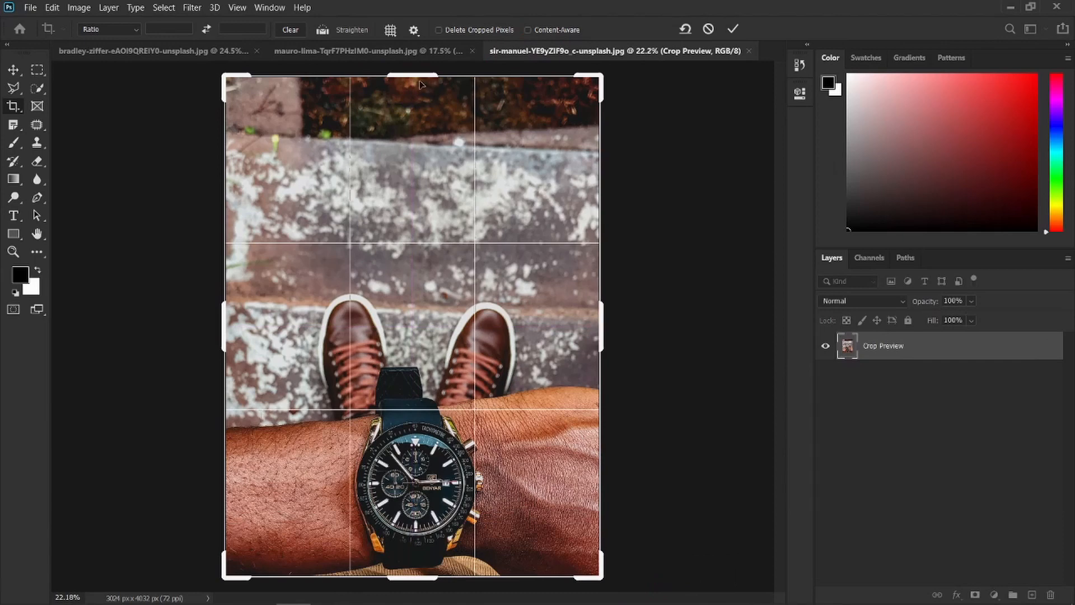
{"action": "left_click_drag", "start_coordinate": [415, 79], "coordinate": [413, 60]}
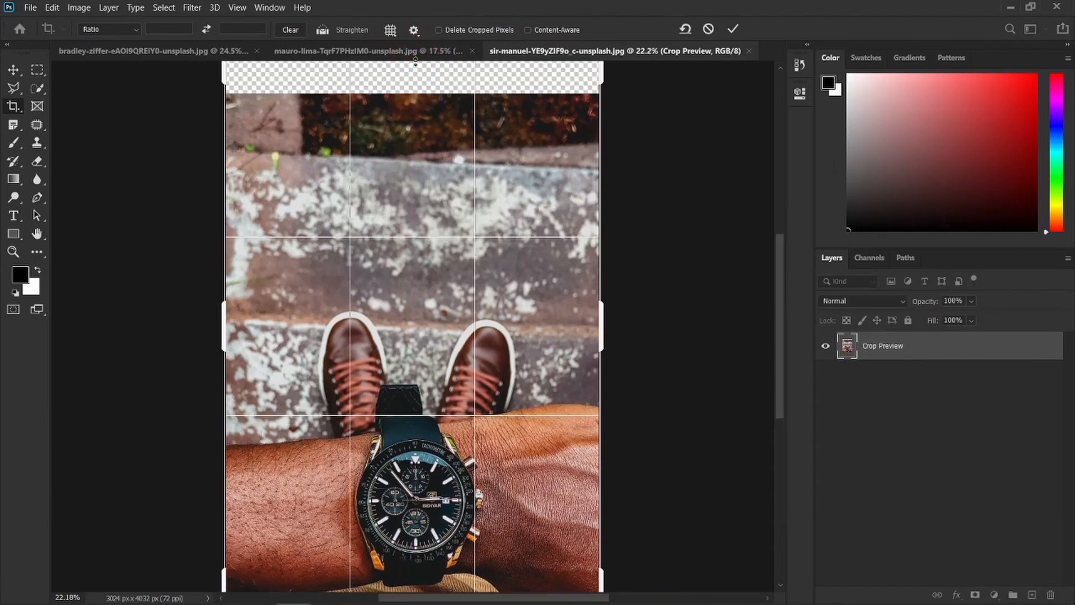
{"action": "key", "text": "Return"}
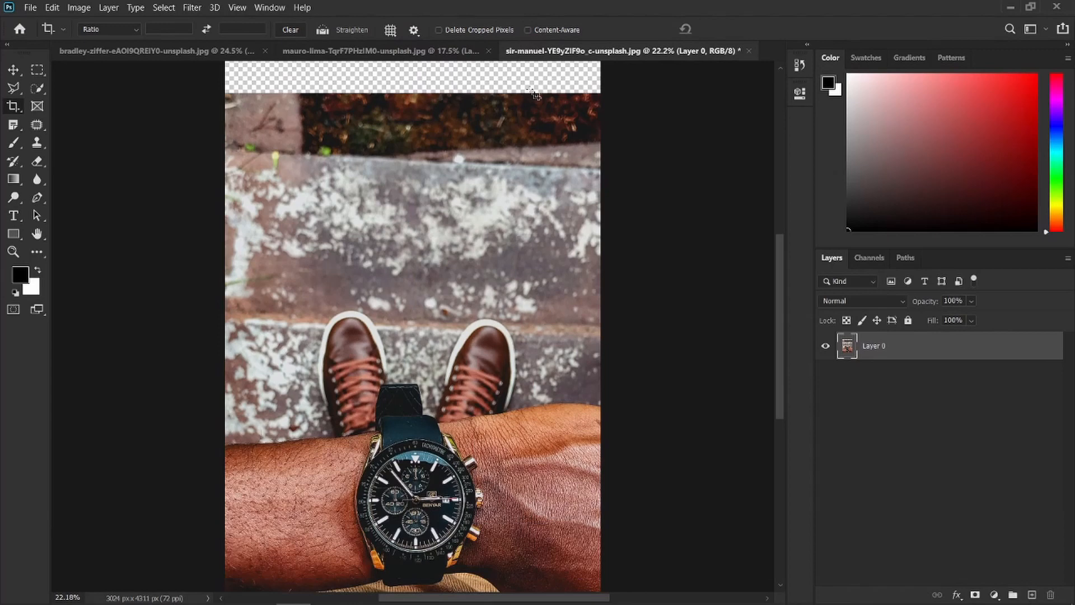
{"action": "key", "text": "shift+z"}
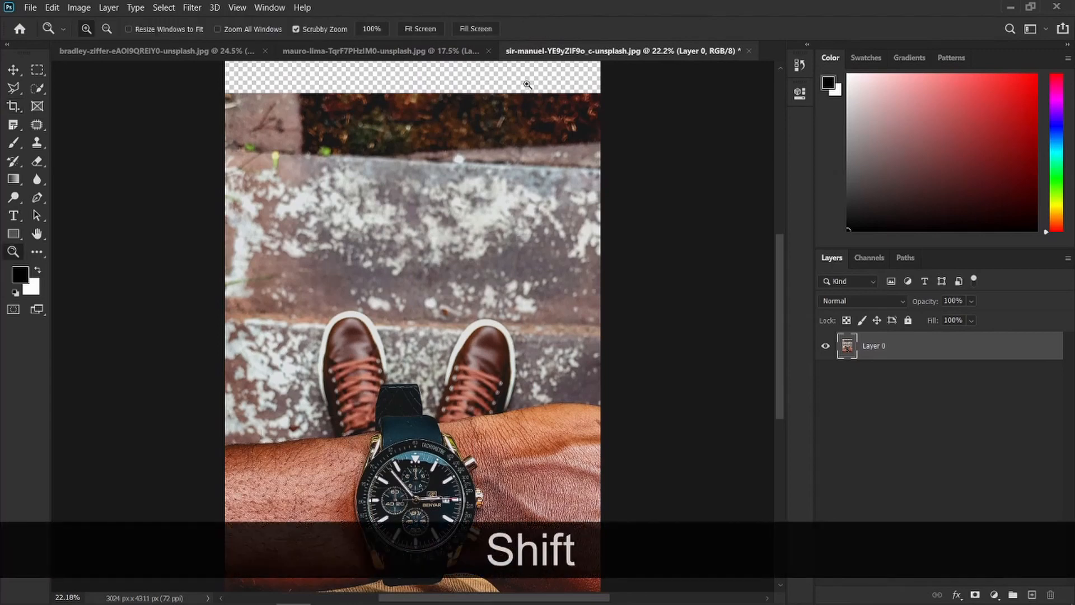
{"action": "key", "text": "shift+z"}
{"action": "key", "text": "shift+z"}
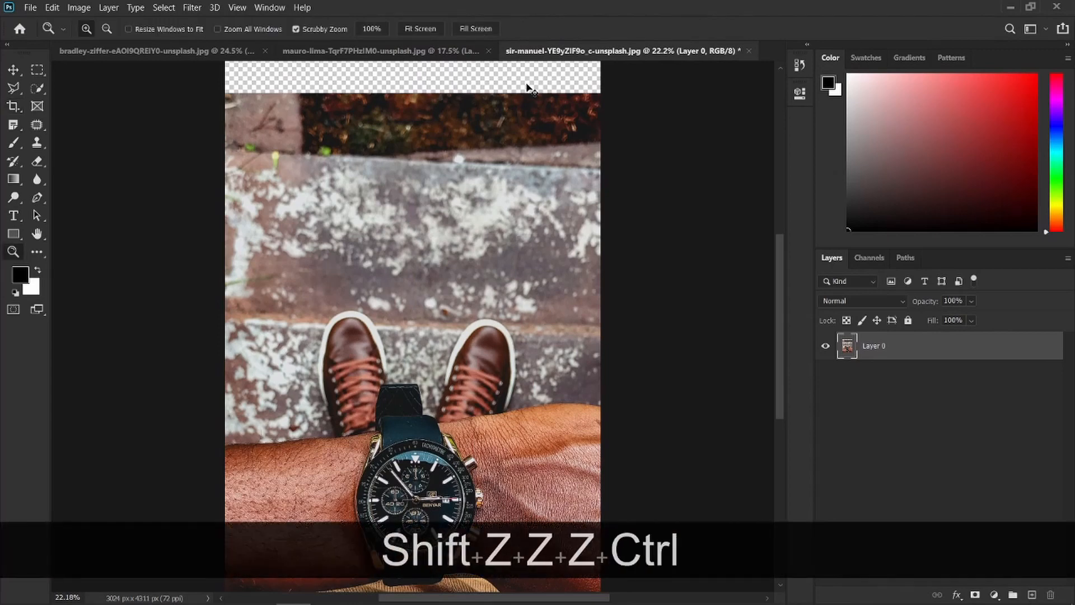
{"action": "key", "text": "ctrl+z"}
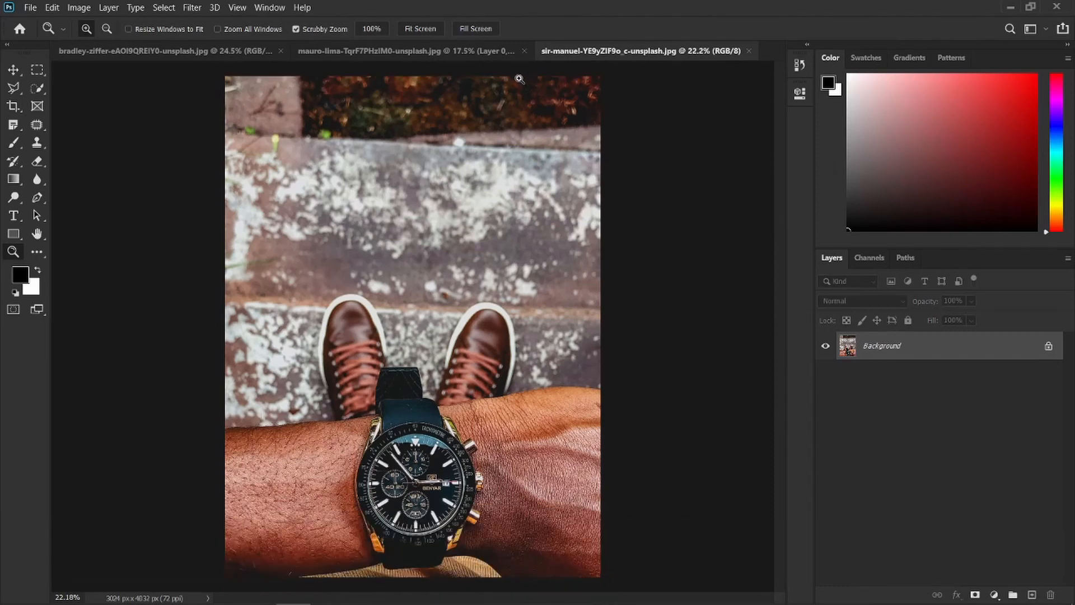
Extend the wristwatch photo's canvas past its right edge to about 3475 px wide using a content-aware crop
{"action": "left_click", "coordinate": [14, 106]}
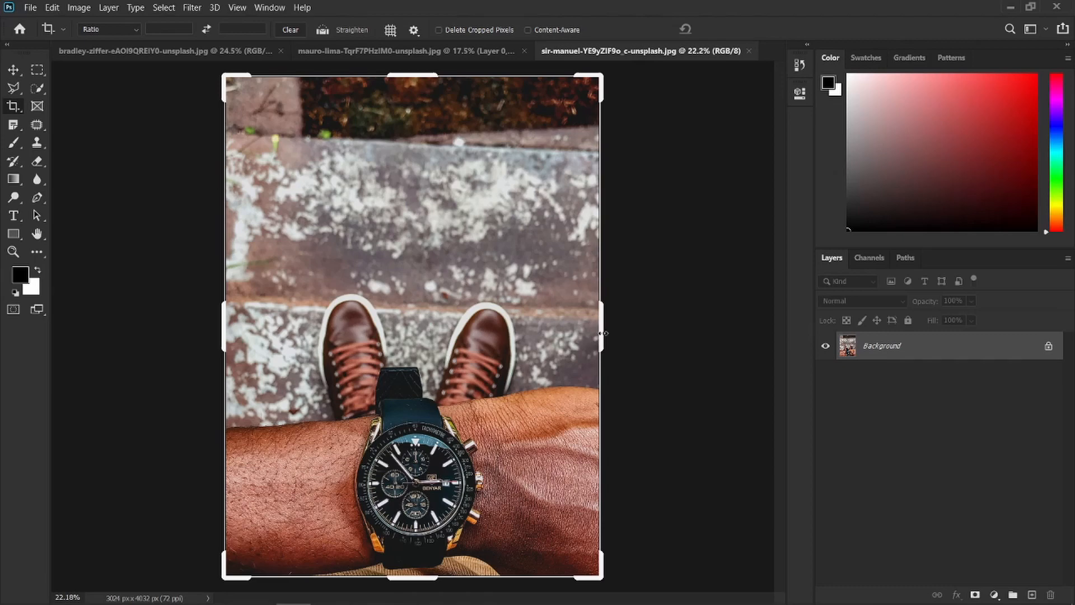
{"action": "left_click_drag", "start_coordinate": [604, 333], "coordinate": [628, 336]}
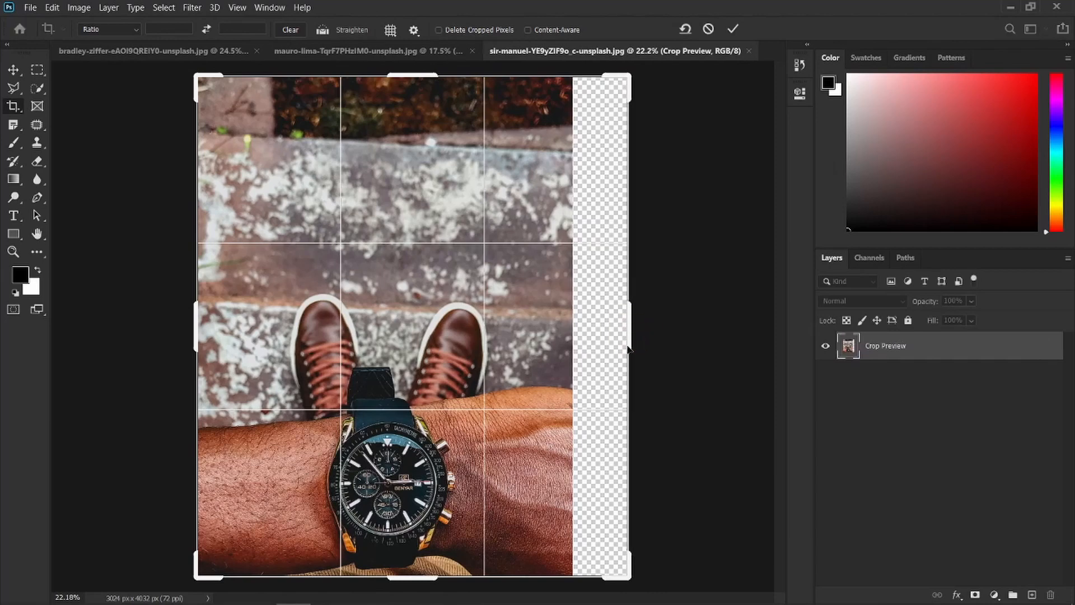
{"action": "left_click", "coordinate": [528, 29]}
{"action": "key", "text": "Return"}
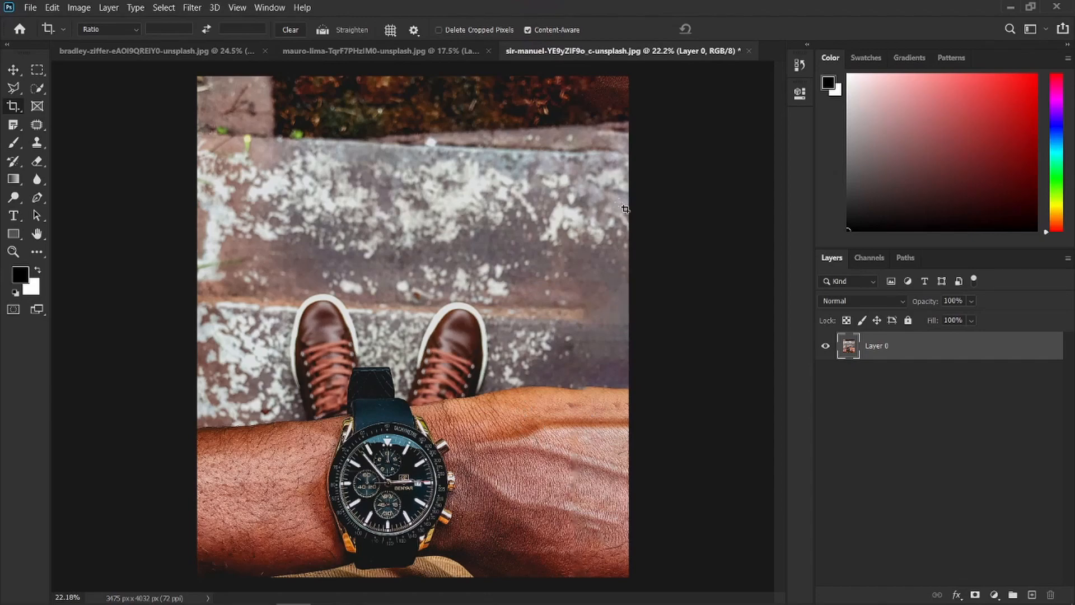
Inspect the generated right-hand strip and mark the flawed fill on the stone step with a 45 px black brush arc
{"action": "scroll", "coordinate": [625, 209], "scroll_direction": "up", "scroll_amount": 5}
{"action": "left_click_drag", "start_coordinate": [624, 204], "coordinate": [621, 320]}
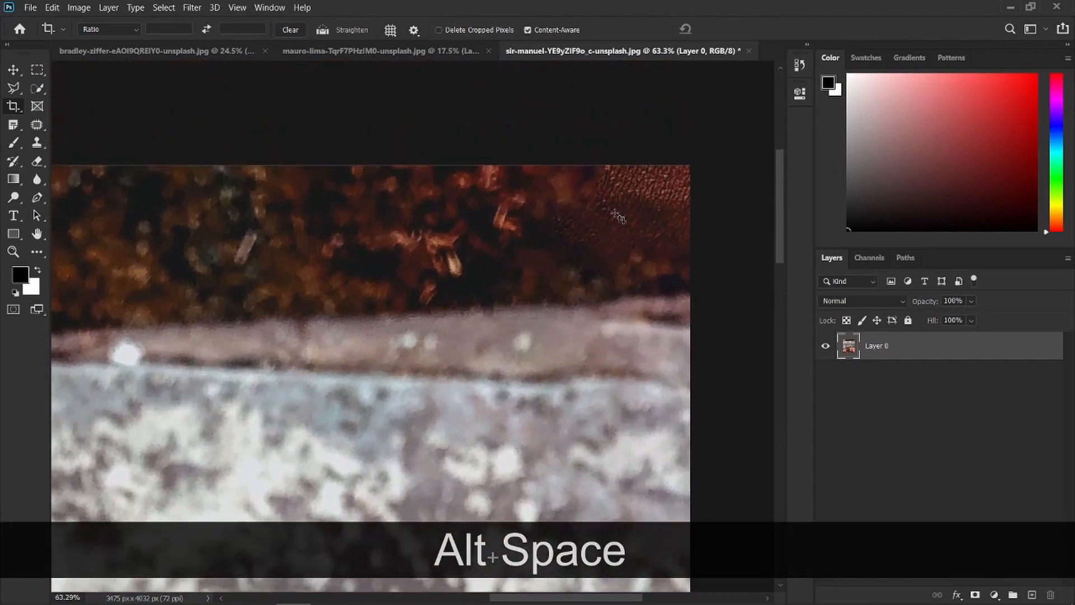
{"action": "left_click_drag", "start_coordinate": [650, 280], "coordinate": [633, 200]}
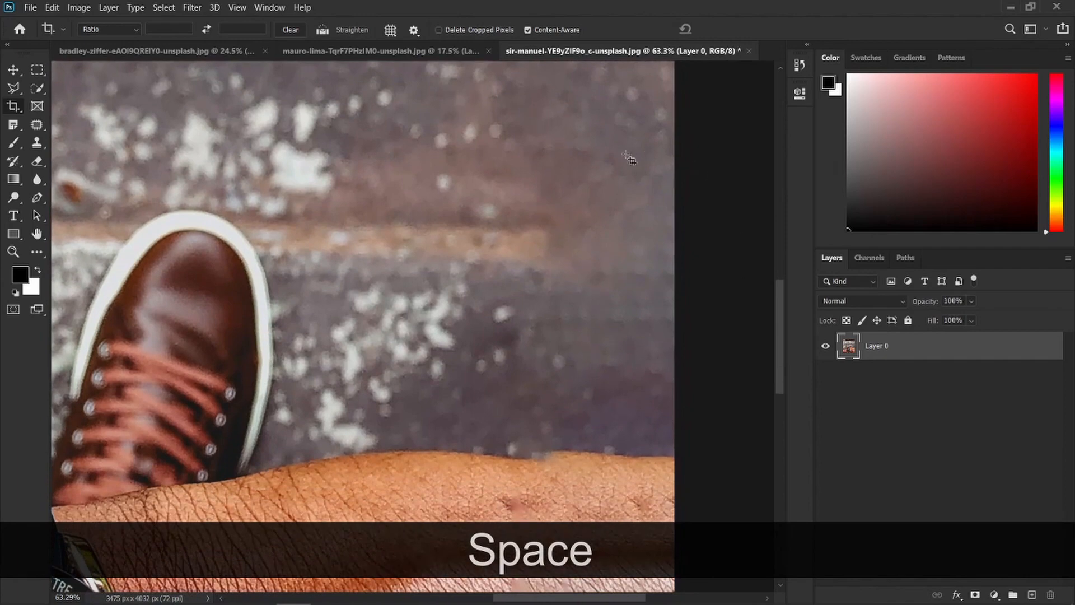
{"action": "left_click", "coordinate": [13, 142]}
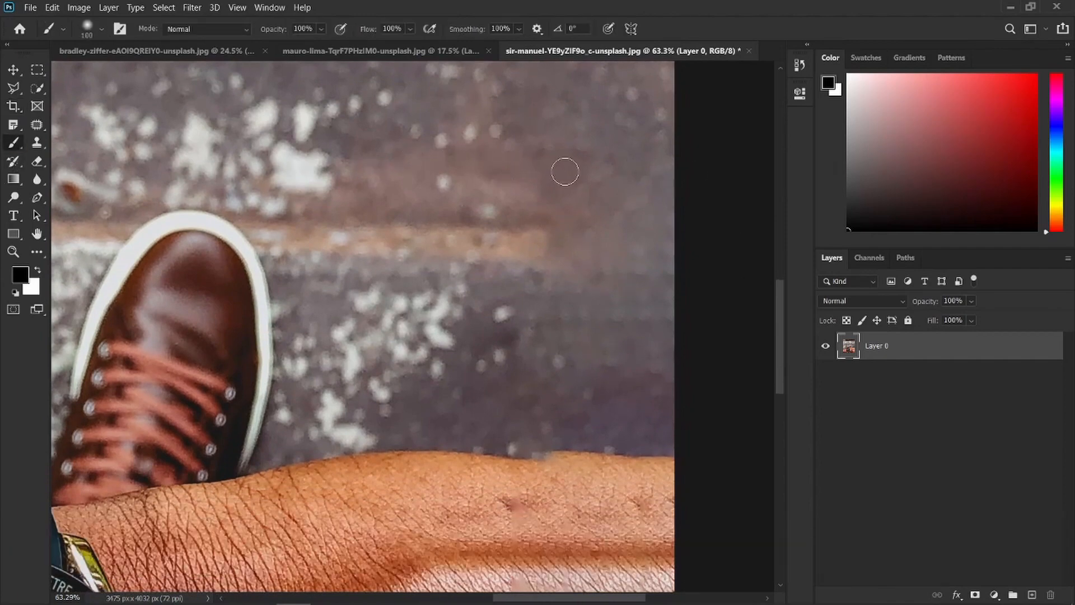
{"action": "key", "text": "bracketleft"}
{"action": "key", "text": "bracketleft"}
{"action": "key", "text": "bracketleft"}
{"action": "key", "text": "bracketleft"}
{"action": "key", "text": "bracketleft"}
{"action": "key", "text": "bracketleft"}
{"action": "mouse_move", "coordinate": [643, 96]}
{"action": "left_mouse_down"}
{"action": "mouse_move", "coordinate": [589, 130]}
{"action": "mouse_move", "coordinate": [663, 350]}
{"action": "left_mouse_up"}
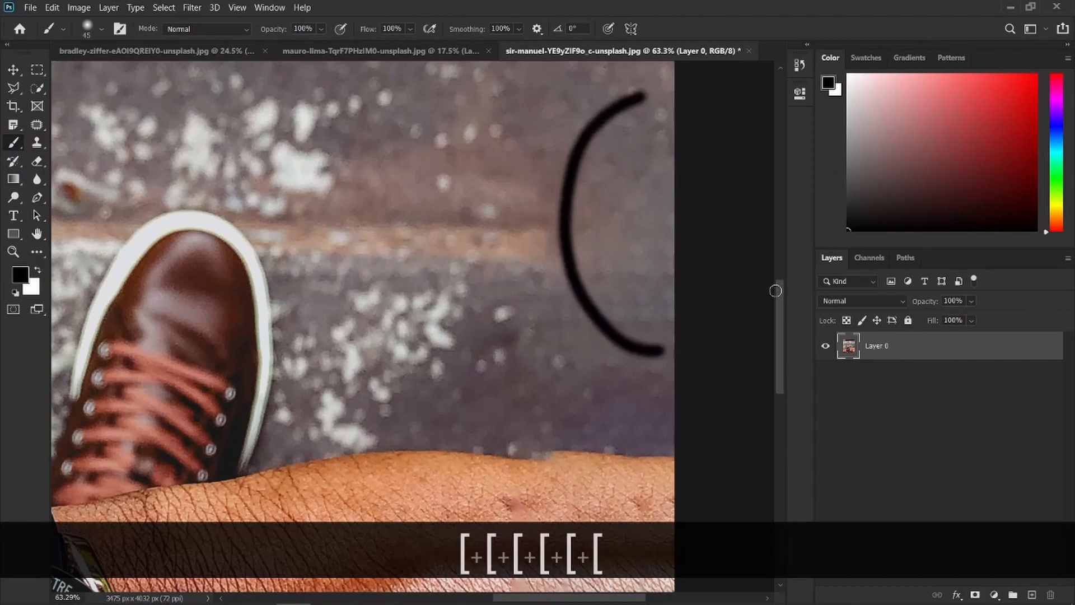
Circle the visible fill seam on the forearm with black brush loops
{"action": "mouse_move", "coordinate": [593, 412]}
{"action": "left_mouse_down"}
{"action": "mouse_move", "coordinate": [564, 240]}
{"action": "mouse_move", "coordinate": [555, 307]}
{"action": "mouse_move", "coordinate": [555, 208]}
{"action": "left_mouse_up"}
{"action": "mouse_move", "coordinate": [518, 171]}
{"action": "left_mouse_down"}
{"action": "mouse_move", "coordinate": [479, 179]}
{"action": "mouse_move", "coordinate": [450, 279]}
{"action": "mouse_move", "coordinate": [434, 444]}
{"action": "left_mouse_up"}
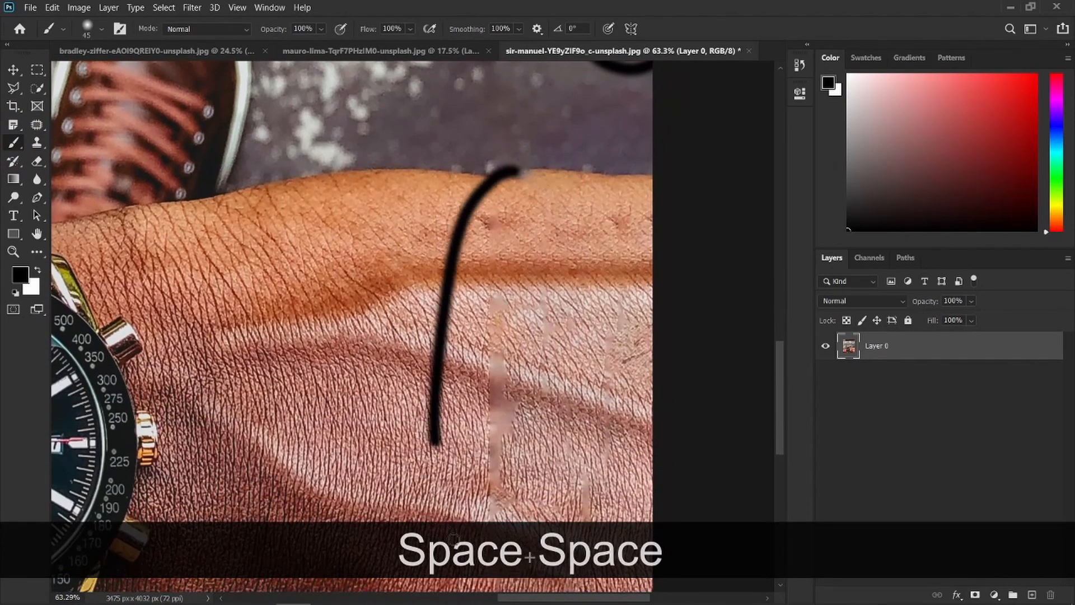
{"action": "mouse_move", "coordinate": [453, 539]}
{"action": "left_mouse_down"}
{"action": "mouse_move", "coordinate": [596, 515]}
{"action": "mouse_move", "coordinate": [616, 348]}
{"action": "mouse_move", "coordinate": [585, 187]}
{"action": "mouse_move", "coordinate": [564, 151]}
{"action": "mouse_move", "coordinate": [528, 138]}
{"action": "mouse_move", "coordinate": [517, 168]}
{"action": "left_mouse_up"}
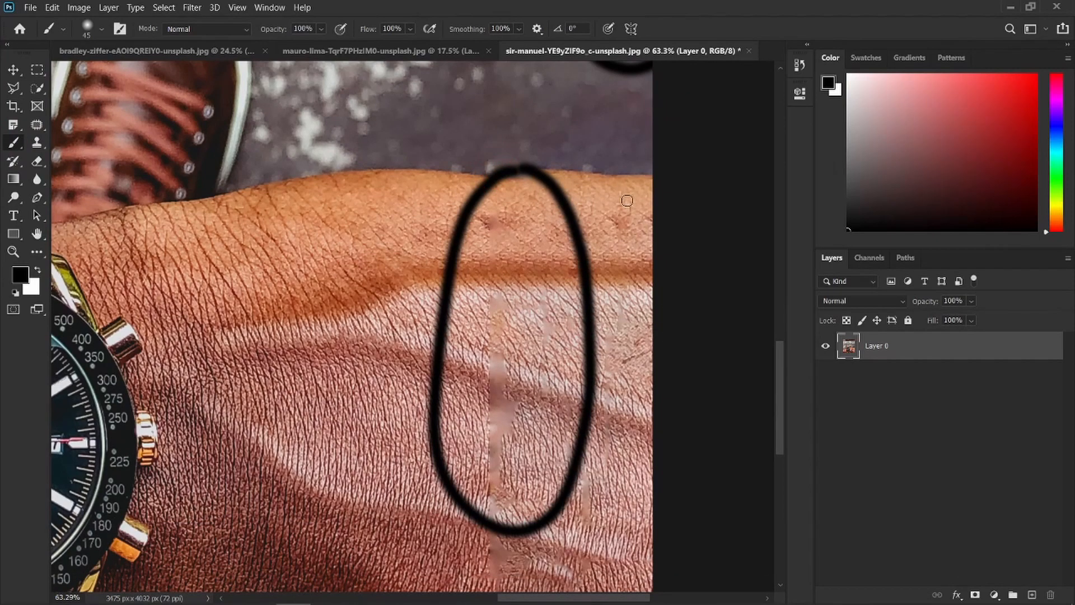
{"action": "mouse_move", "coordinate": [627, 201]}
{"action": "left_mouse_down"}
{"action": "mouse_move", "coordinate": [474, 564]}
{"action": "mouse_move", "coordinate": [502, 601]}
{"action": "mouse_move", "coordinate": [574, 590]}
{"action": "mouse_move", "coordinate": [646, 495]}
{"action": "mouse_move", "coordinate": [681, 410]}
{"action": "mouse_move", "coordinate": [668, 262]}
{"action": "mouse_move", "coordinate": [605, 178]}
{"action": "left_mouse_up"}
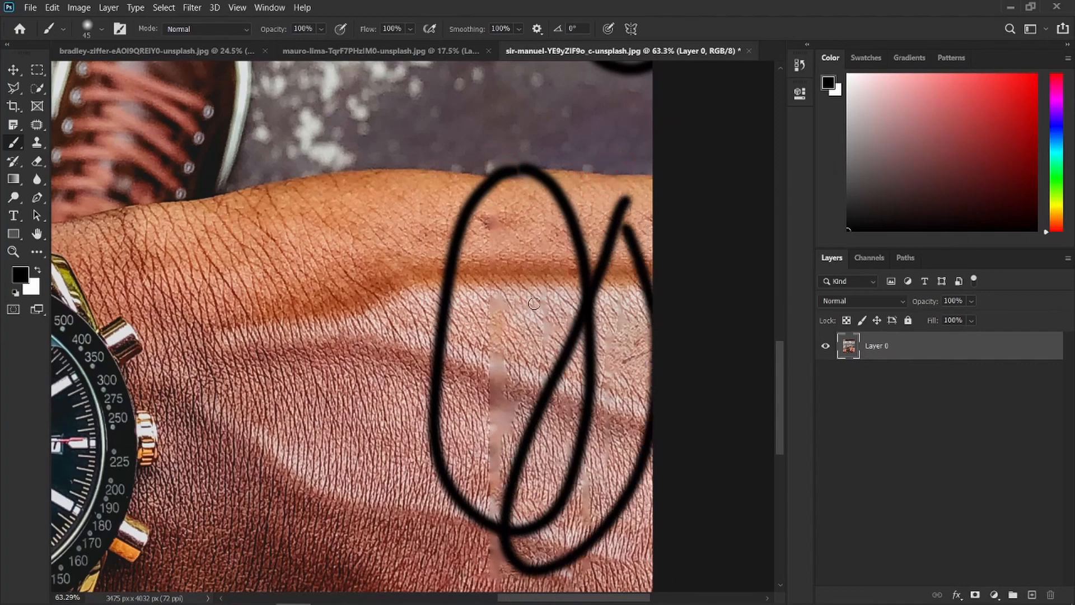
Undo the brush marks and the widened content-aware crop, back to the locked Background layer
{"action": "scroll", "coordinate": [533, 303], "scroll_direction": "down", "scroll_amount": 5}
{"action": "key", "text": "super"}
{"action": "key", "text": "alt"}
{"action": "key", "text": "super"}
{"action": "key", "text": "alt"}
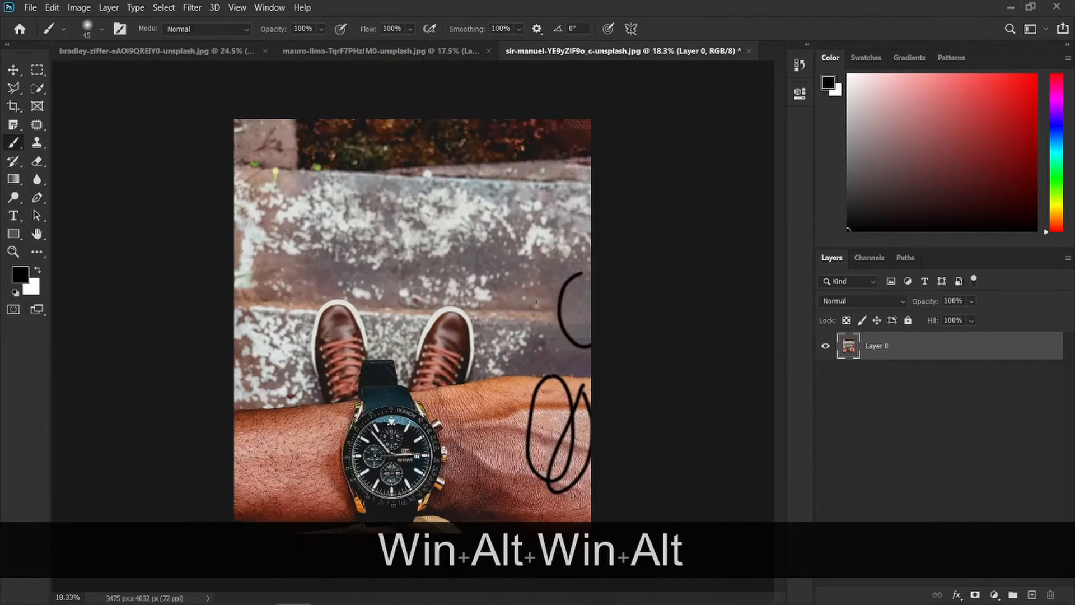
{"action": "scroll", "coordinate": [536, 301], "scroll_direction": "down", "scroll_amount": 1}
{"action": "scroll", "coordinate": [537, 300], "scroll_direction": "up", "scroll_amount": 3}
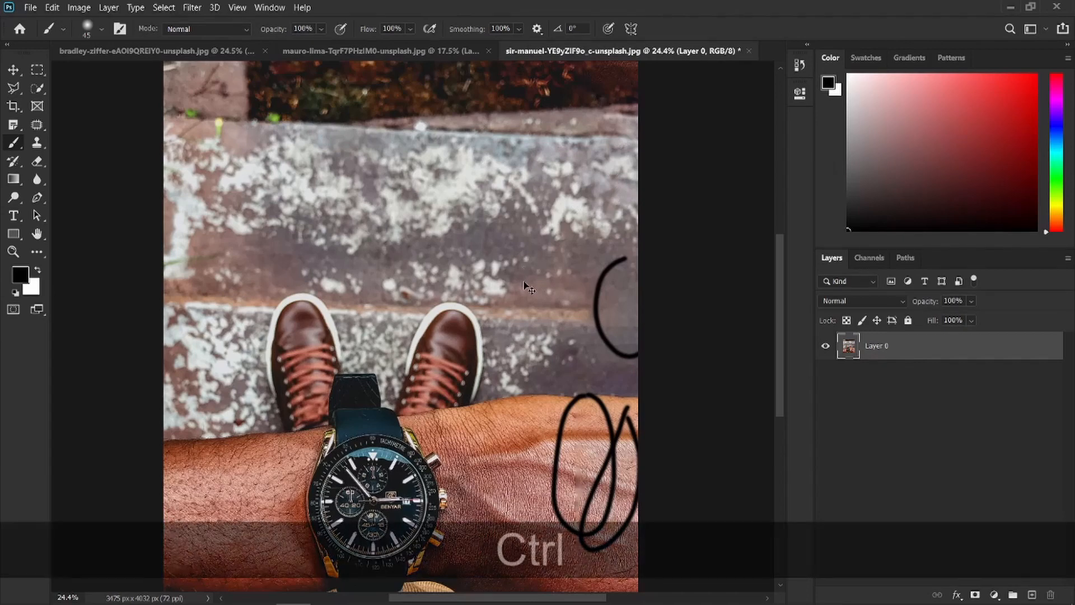
{"action": "key", "text": "ctrl+z"}
{"action": "key", "text": "ctrl+z"}
{"action": "key", "text": "ctrl+z"}
{"action": "key", "text": "ctrl+z"}
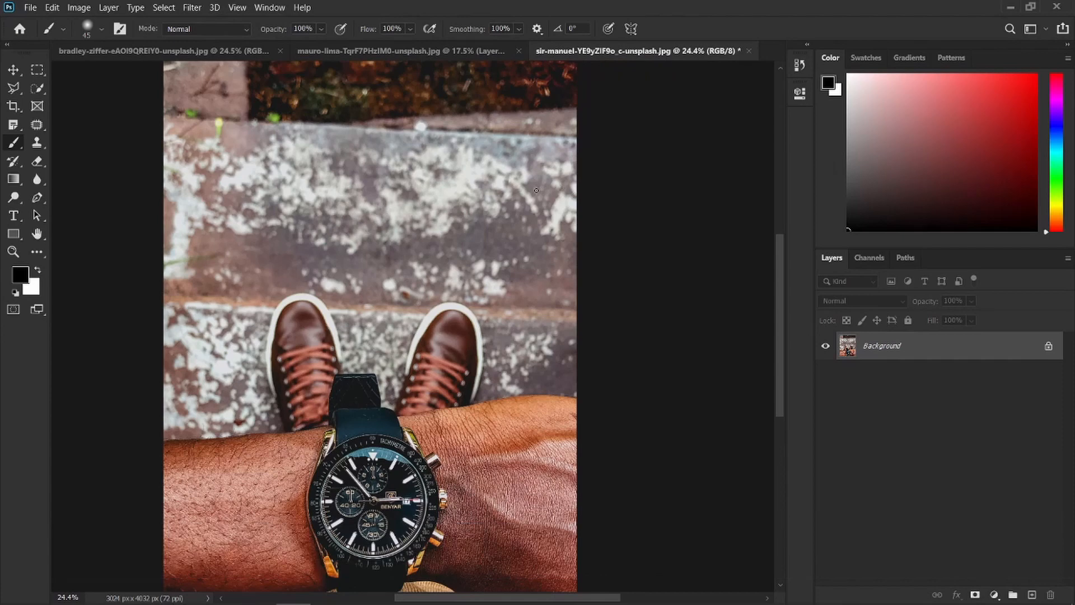
Fit the whole wristwatch photo in view and activate the Crop tool
{"action": "scroll", "coordinate": [536, 190], "scroll_direction": "up", "scroll_amount": 1}
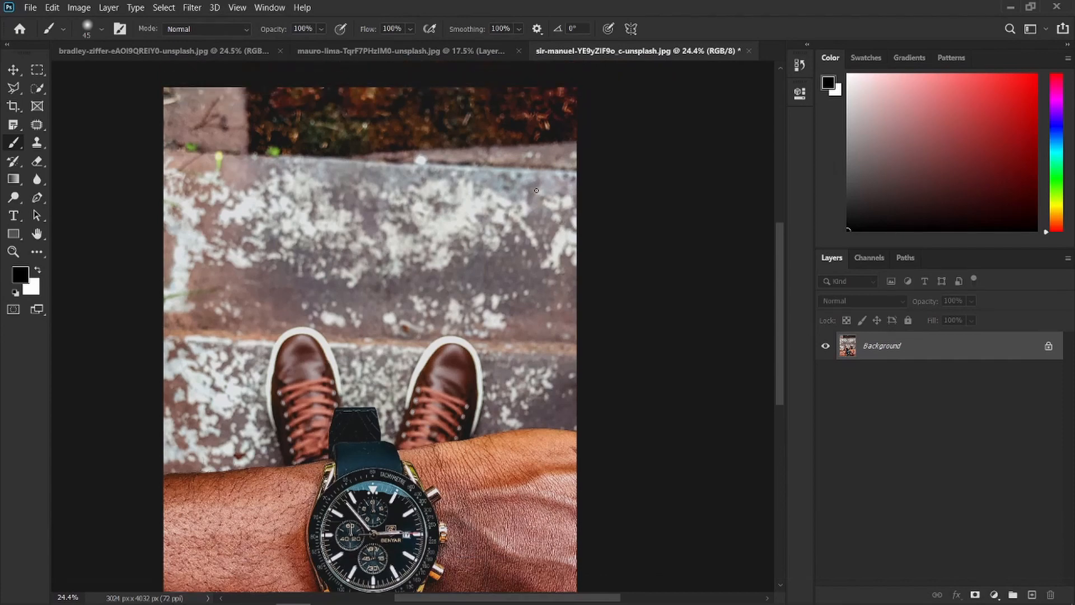
{"action": "scroll", "coordinate": [454, 142], "scroll_direction": "down", "scroll_amount": 1}
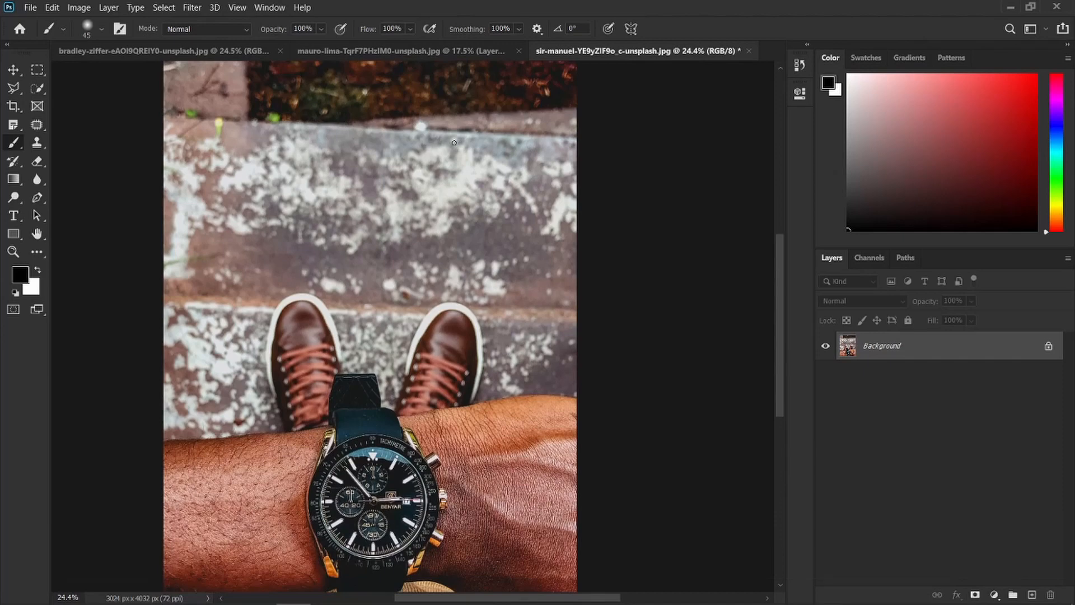
{"action": "scroll", "coordinate": [454, 142], "scroll_direction": "down", "scroll_amount": 1}
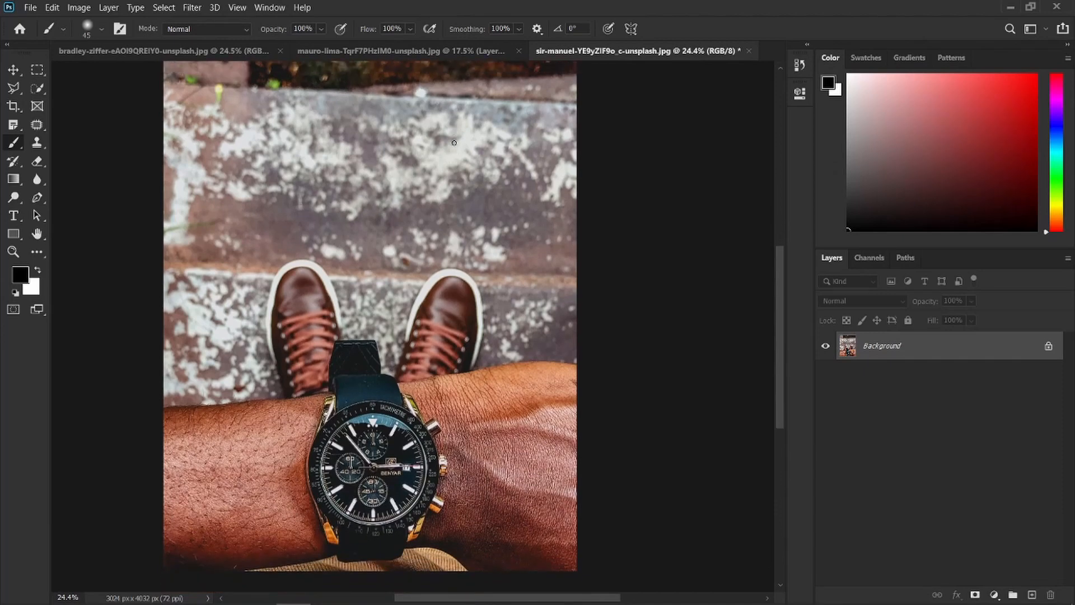
{"action": "key", "text": "ctrl+KP_0"}
{"action": "left_click", "coordinate": [14, 106]}
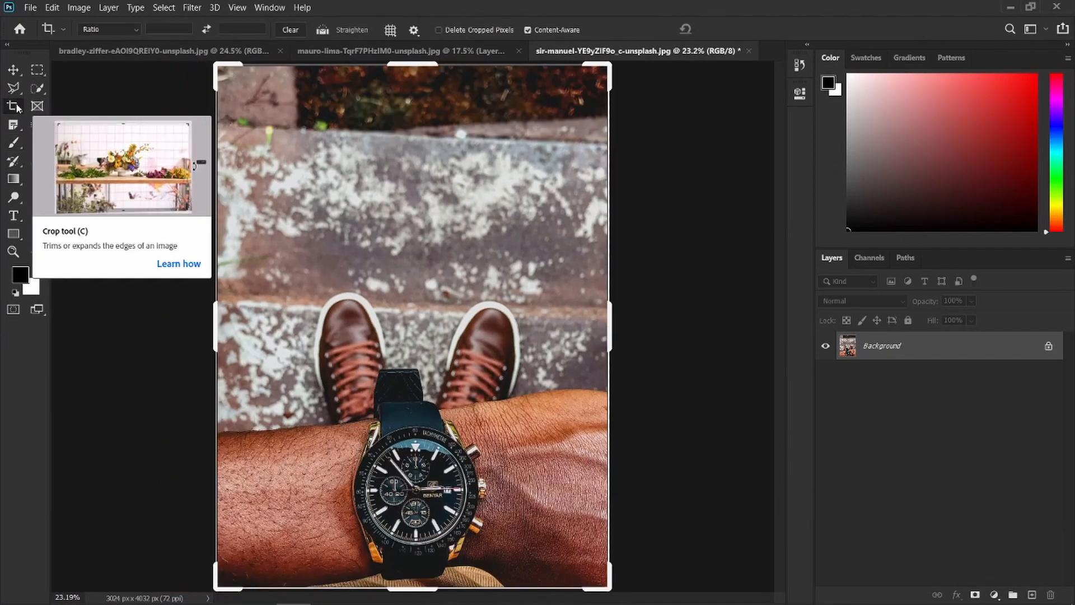
{"action": "left_click", "coordinate": [14, 106]}
{"action": "left_click", "coordinate": [67, 106]}
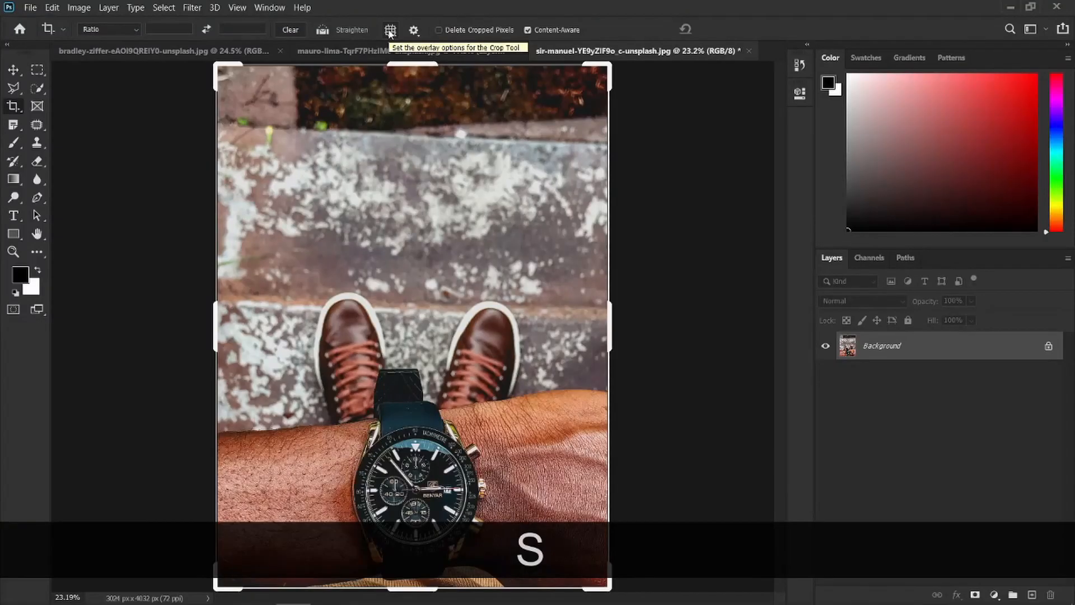
Review the crop overlay options and the aspect-ratio presets, and turn off Content-Aware
{"action": "left_click", "coordinate": [391, 31]}
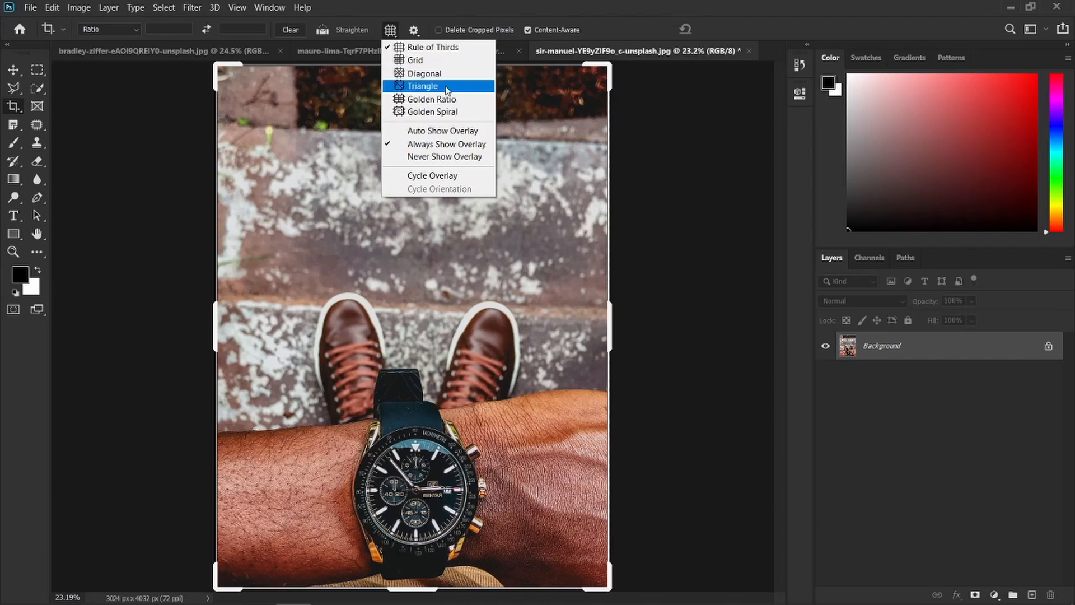
{"action": "left_click", "coordinate": [639, 139]}
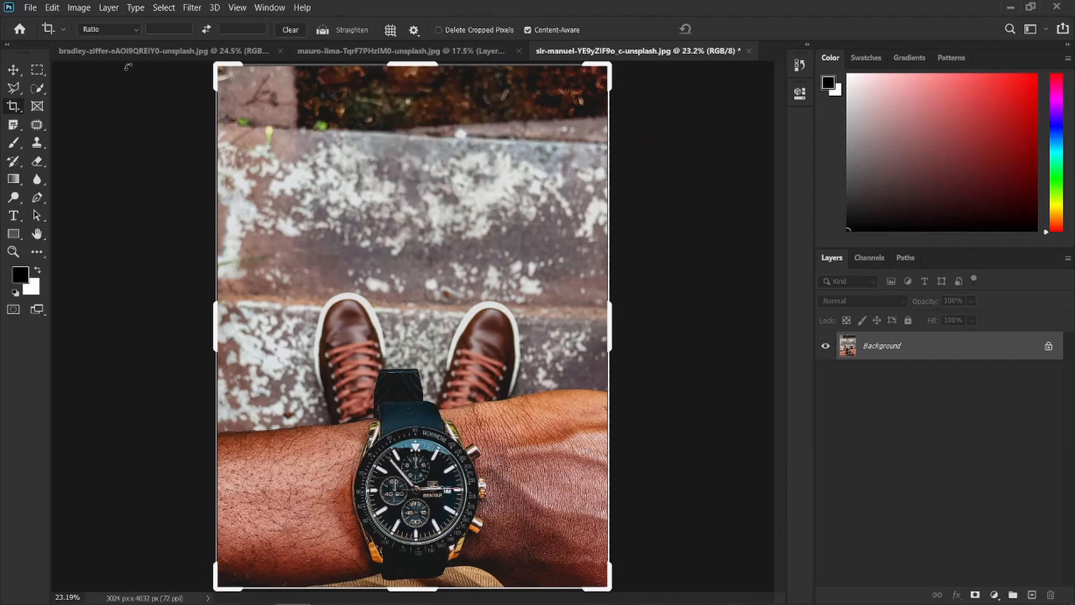
{"action": "left_click", "coordinate": [124, 25]}
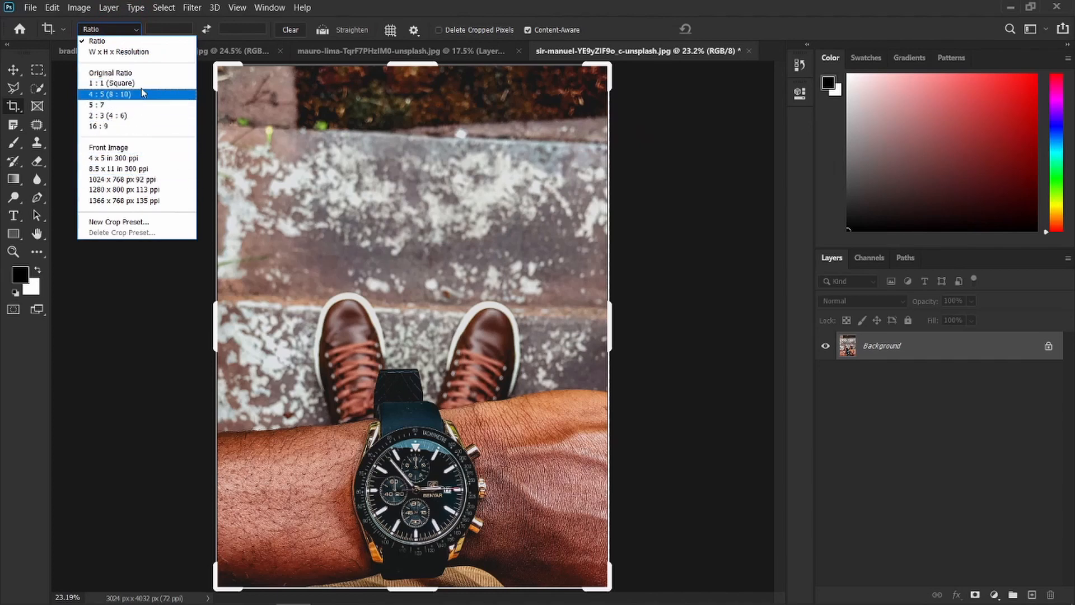
{"action": "left_click", "coordinate": [114, 252]}
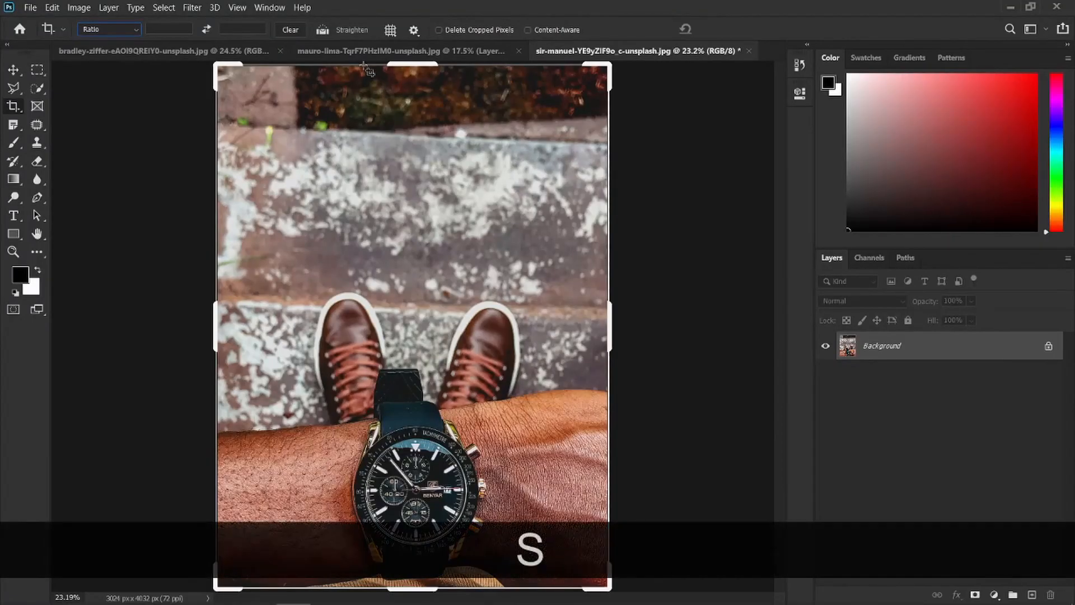
Switch to the coffee bean photo, choose the 1 : 1 (Square) crop ratio and tighten the frame around the bean basket
{"action": "left_click", "coordinate": [362, 51]}
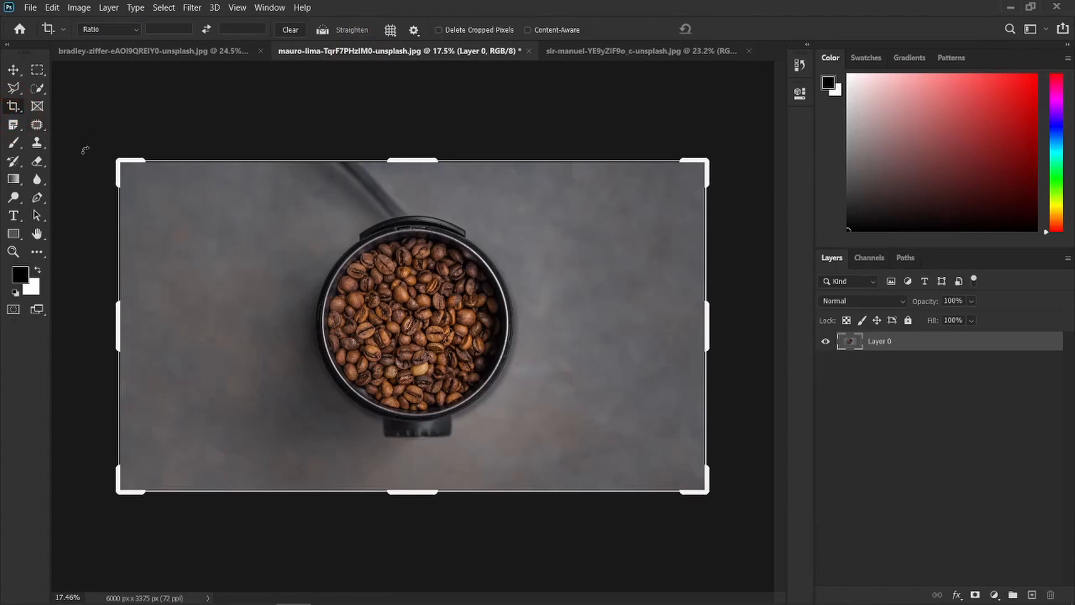
{"action": "left_click", "coordinate": [108, 29]}
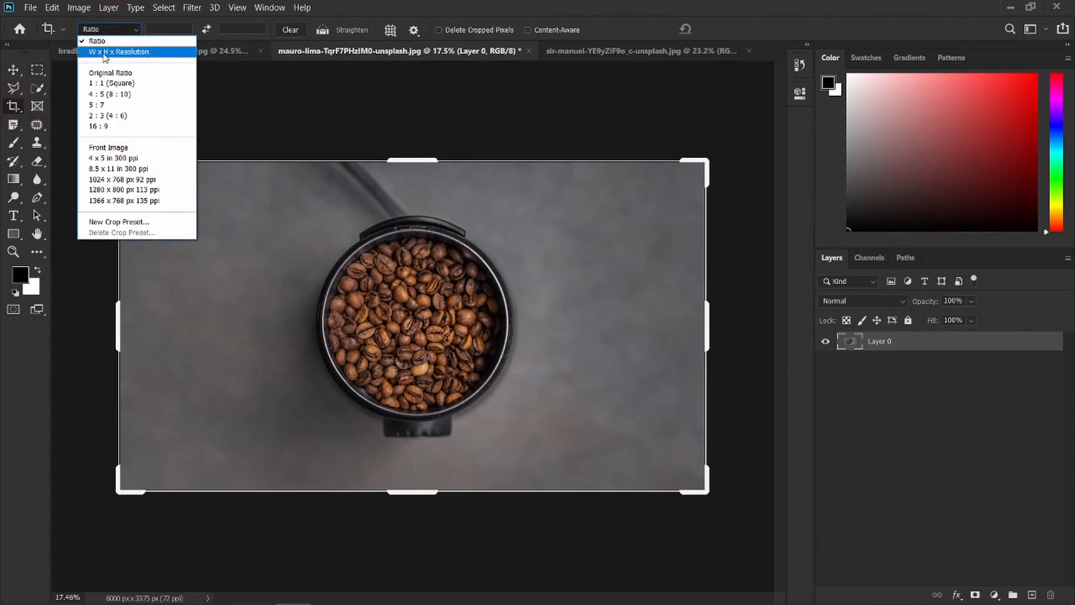
{"action": "left_click", "coordinate": [106, 84]}
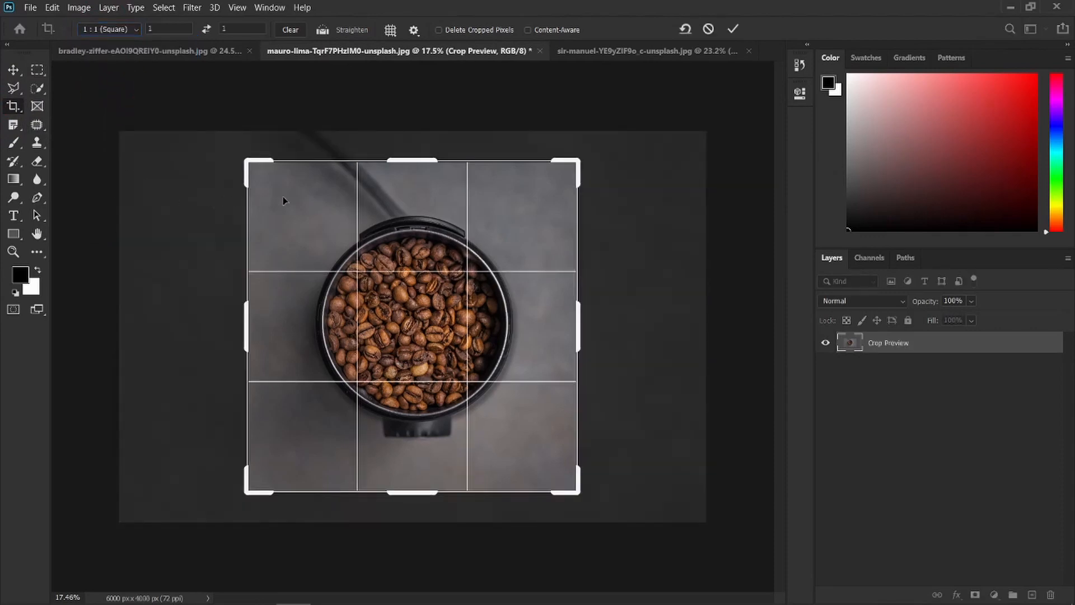
{"action": "left_click_drag", "start_coordinate": [415, 309], "coordinate": [408, 323]}
{"action": "left_click_drag", "start_coordinate": [578, 160], "coordinate": [564, 180]}
{"action": "left_click_drag", "start_coordinate": [261, 476], "coordinate": [273, 471]}
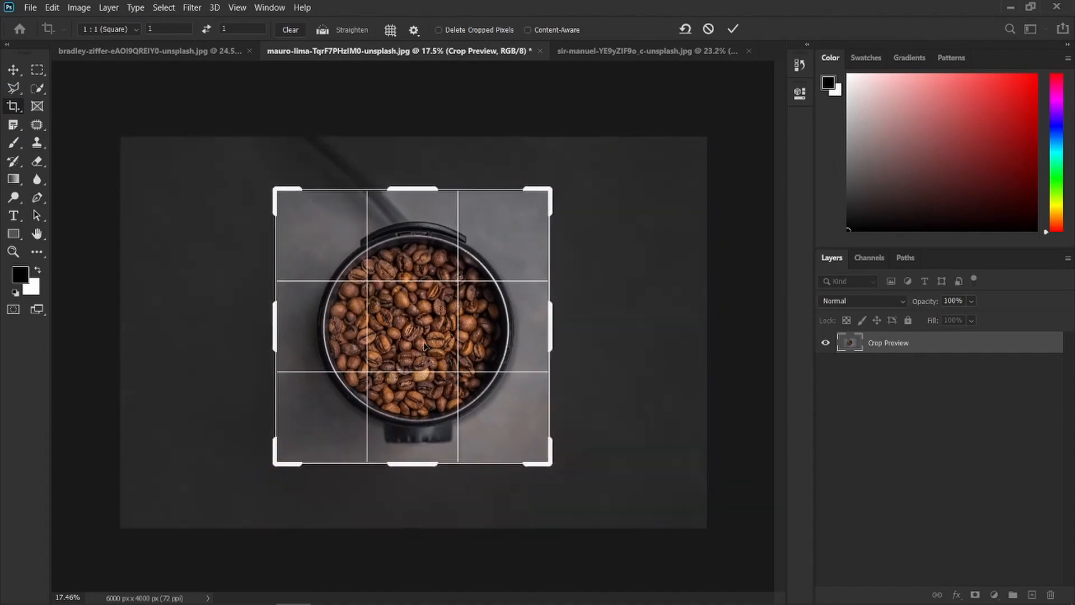
Apply the square crop with Delete Cropped Pixels enabled and redraw the crop box to check for recoverable image area
{"action": "left_click", "coordinate": [439, 30]}
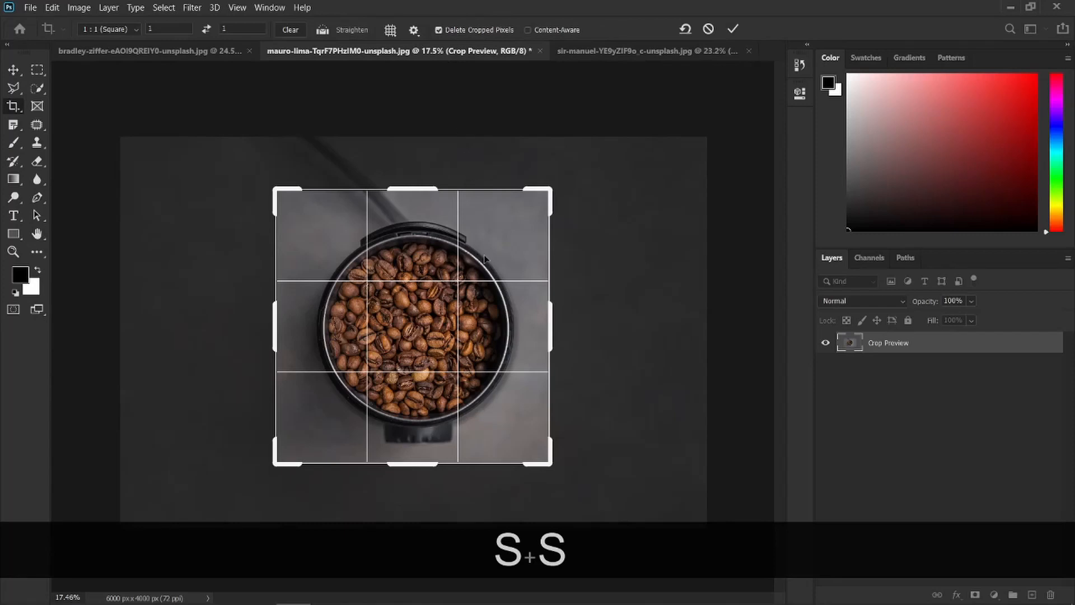
{"action": "key", "text": "Return"}
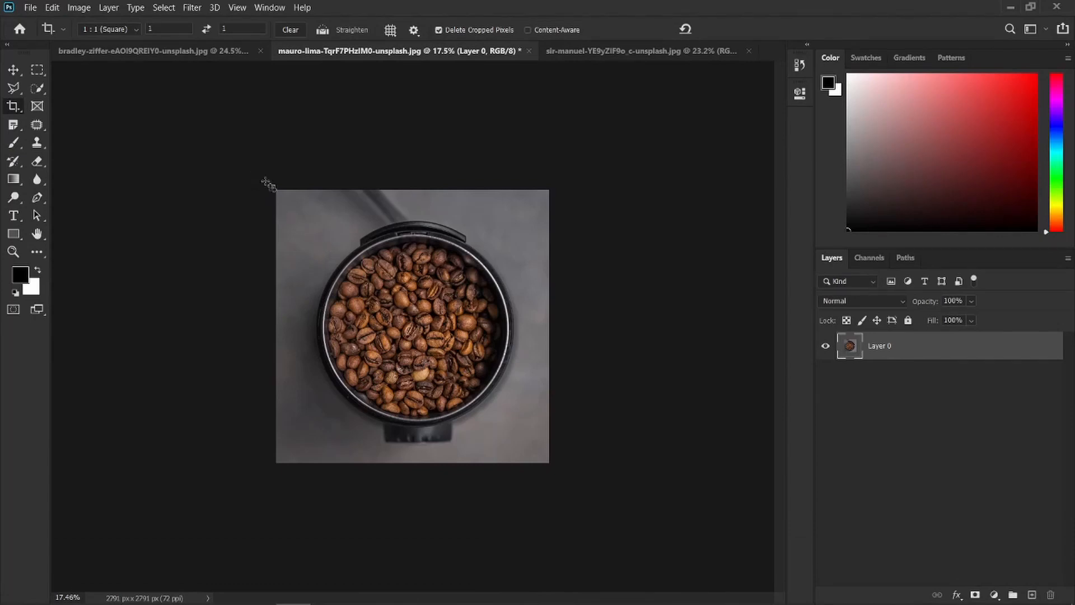
{"action": "left_click_drag", "start_coordinate": [260, 169], "coordinate": [582, 500]}
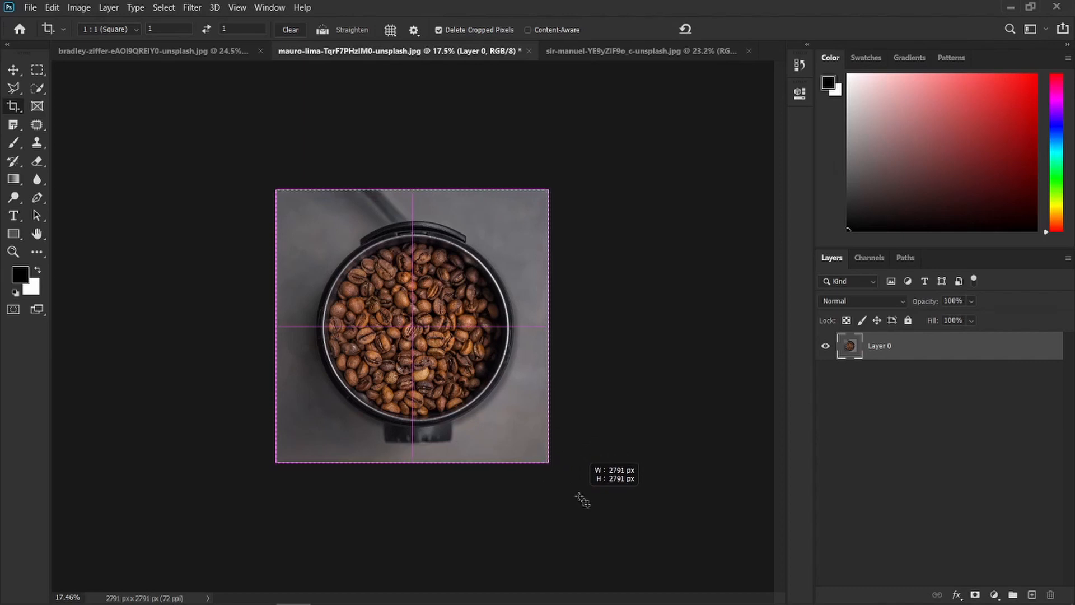
{"action": "left_click_drag", "start_coordinate": [582, 499], "coordinate": [578, 495]}
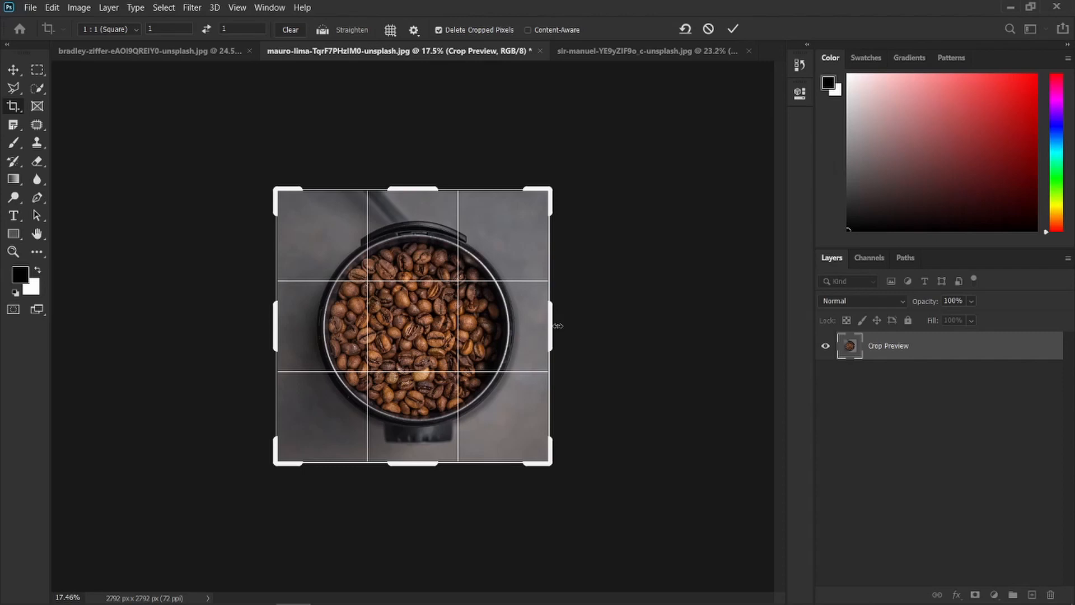
{"action": "mouse_move", "coordinate": [553, 325]}
{"action": "left_mouse_down"}
{"action": "mouse_move", "coordinate": [598, 312]}
{"action": "mouse_move", "coordinate": [556, 315]}
{"action": "left_mouse_up"}
Close the open crop box and undo the pixel-deleting crop, back to the full coffee bean photo
{"action": "key", "text": "ctrl+z"}
{"action": "key", "text": "ctrl+z"}
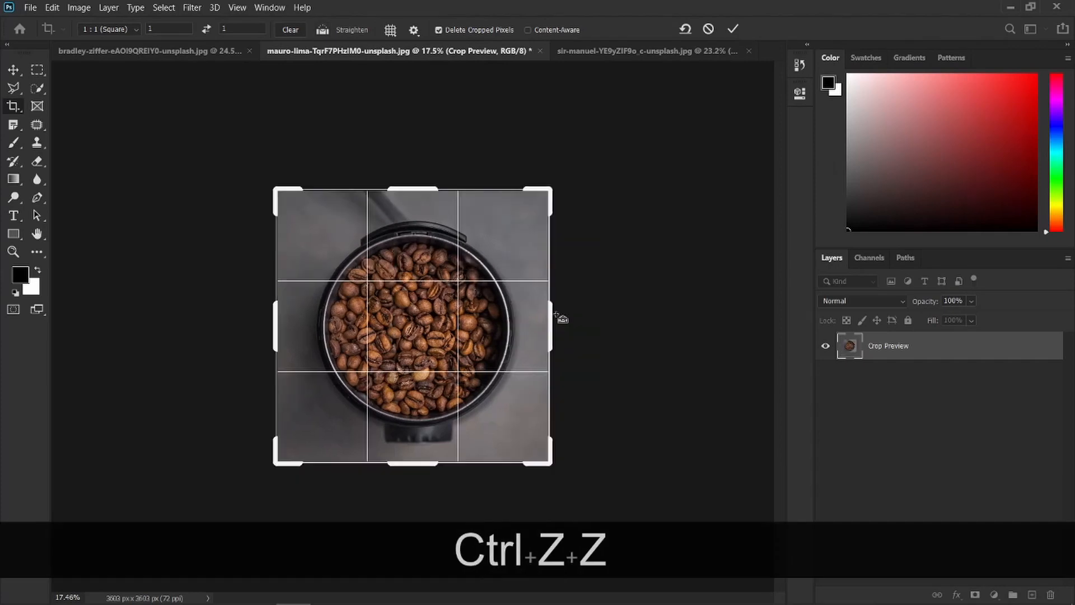
{"action": "key", "text": "ctrl+z"}
{"action": "key", "text": "ctrl+z"}
{"action": "key", "text": "Return"}
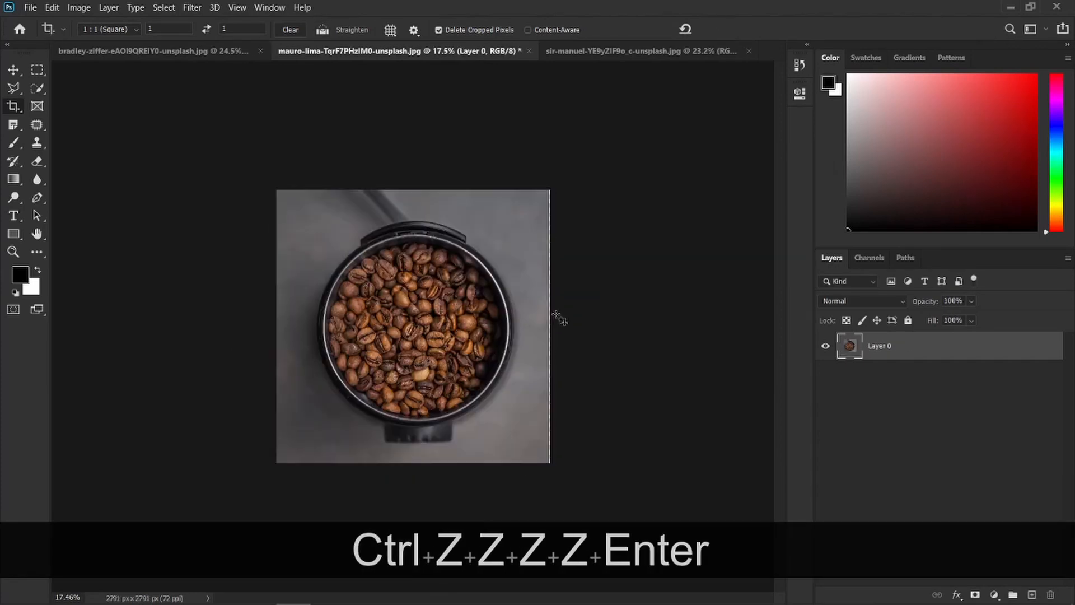
{"action": "key", "text": "ctrl+z"}
{"action": "key", "text": "ctrl+z"}
{"action": "key", "text": "ctrl+z"}
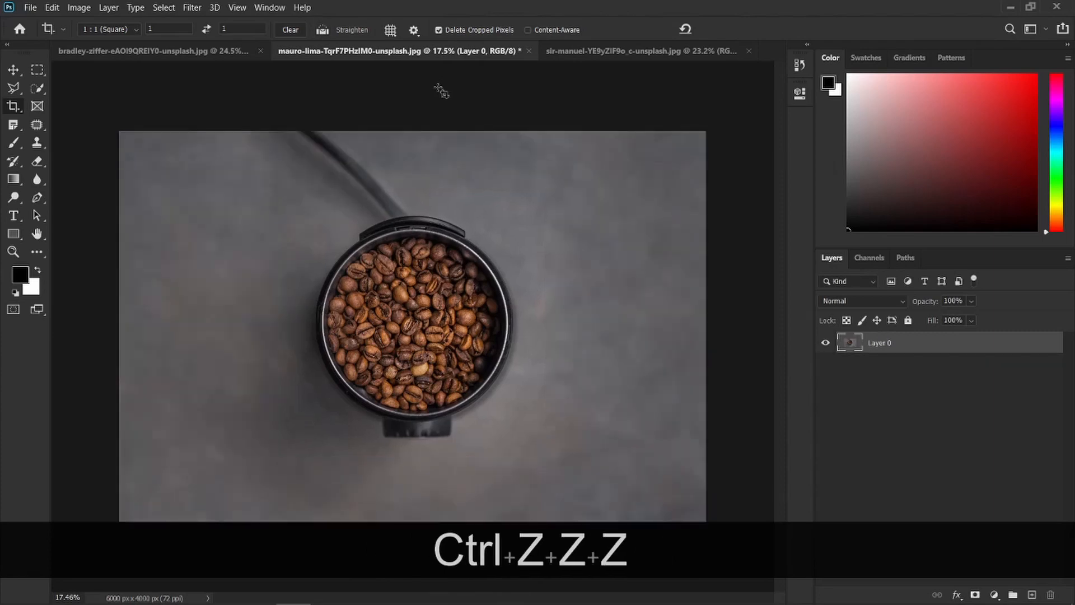
Turn off Delete Cropped Pixels and crop the coffee bean photo to a square of about 3274 px around the basket
{"action": "left_click", "coordinate": [438, 31]}
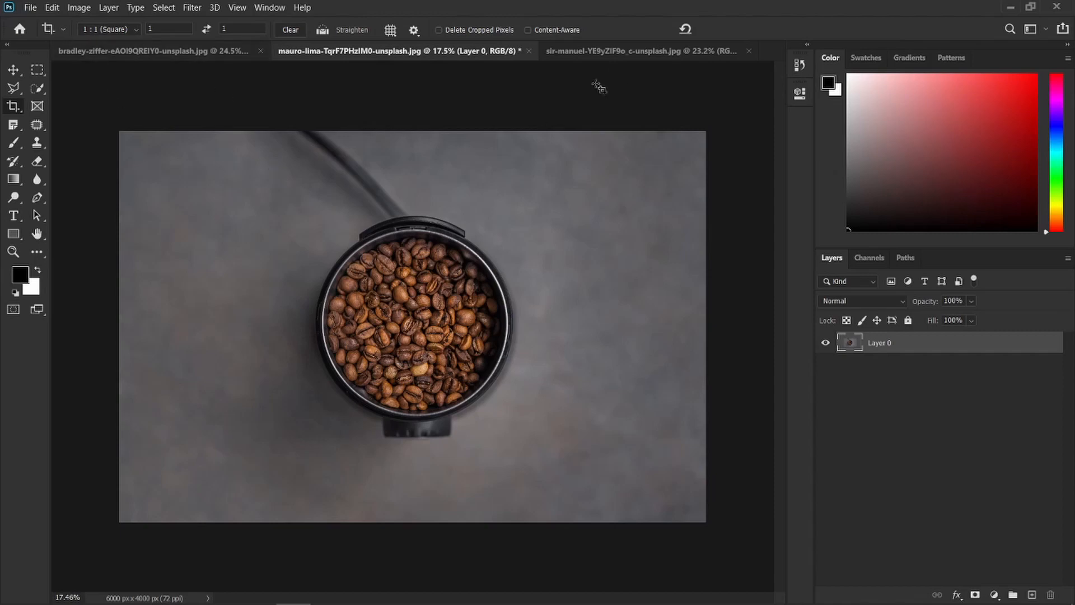
{"action": "left_click_drag", "start_coordinate": [251, 178], "coordinate": [696, 490]}
{"action": "left_click_drag", "start_coordinate": [454, 353], "coordinate": [435, 364]}
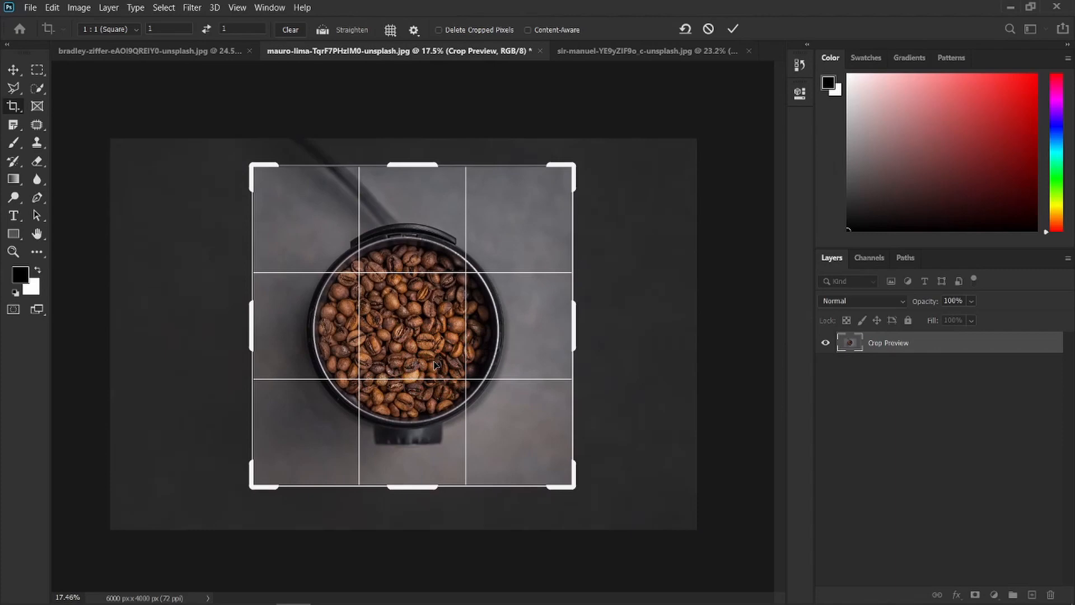
{"action": "key", "text": "Return"}
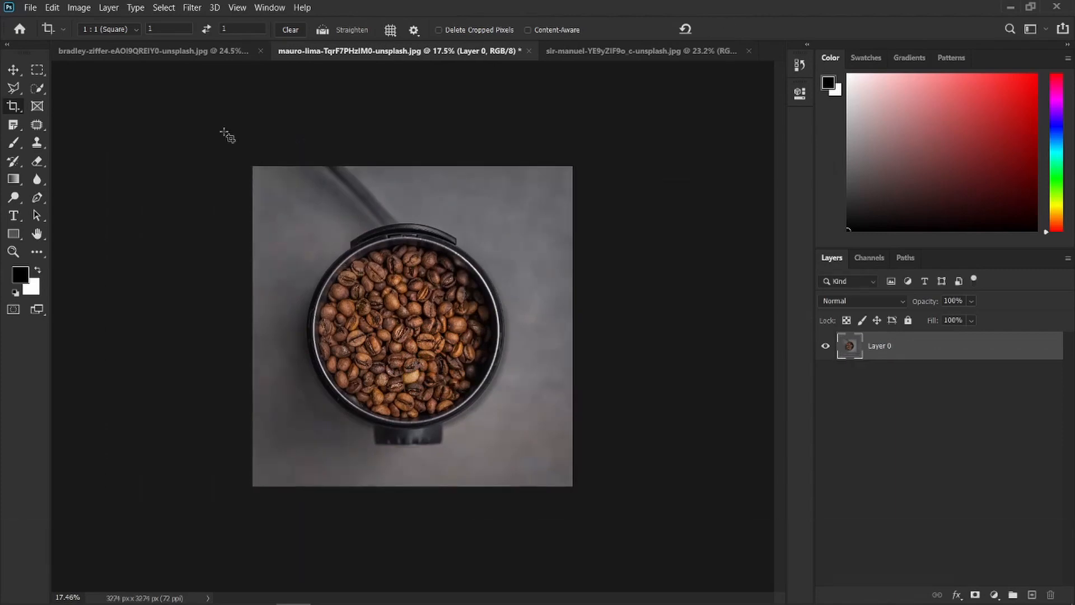
Bring back the hidden area around the square crop, try rotating the photo inside it, and reset the crop settings
{"action": "left_click_drag", "start_coordinate": [253, 166], "coordinate": [617, 557]}
{"action": "key", "text": "ctrl+z"}
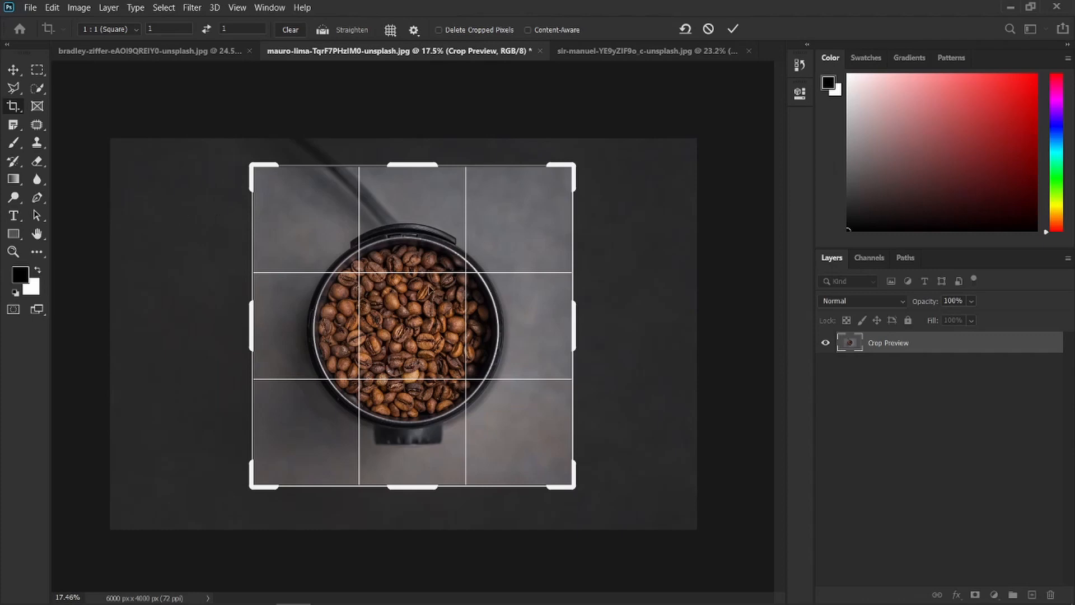
{"action": "left_click_drag", "start_coordinate": [576, 156], "coordinate": [511, 154]}
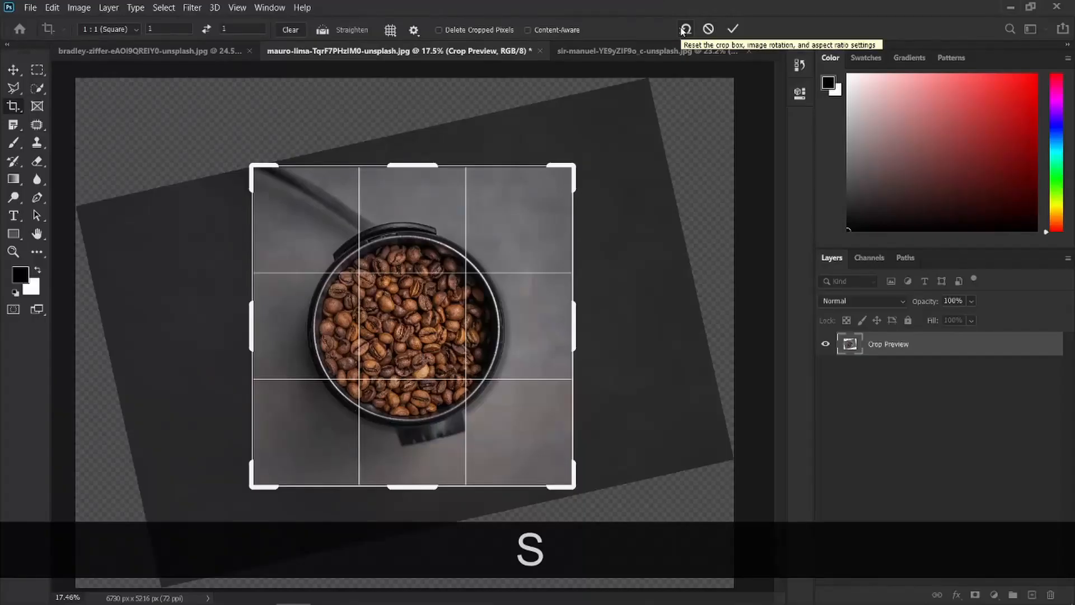
{"action": "left_click", "coordinate": [685, 29]}
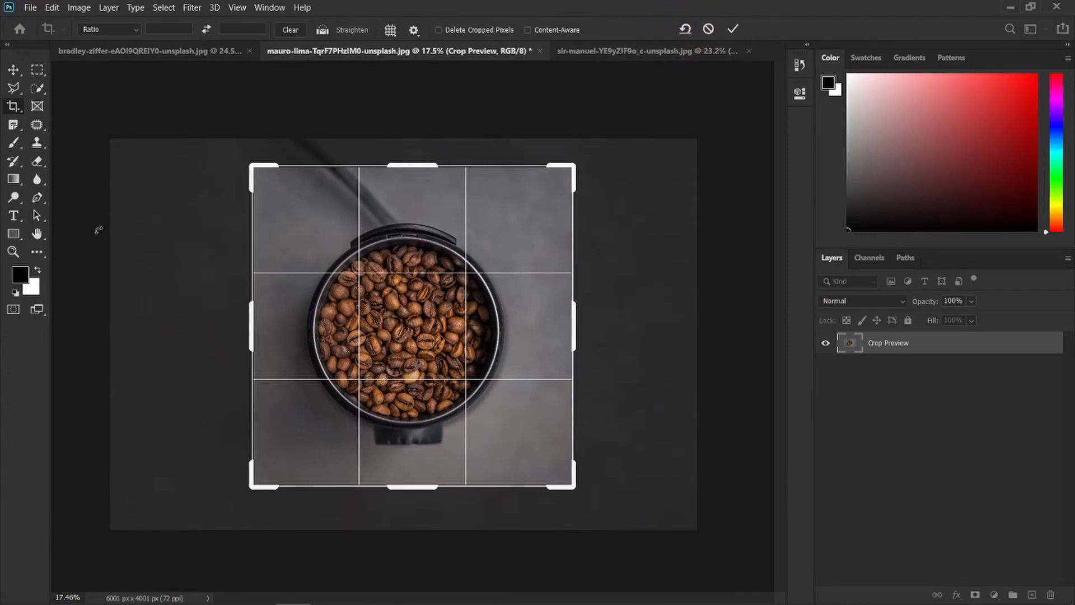
{"action": "left_click", "coordinate": [28, 7]}
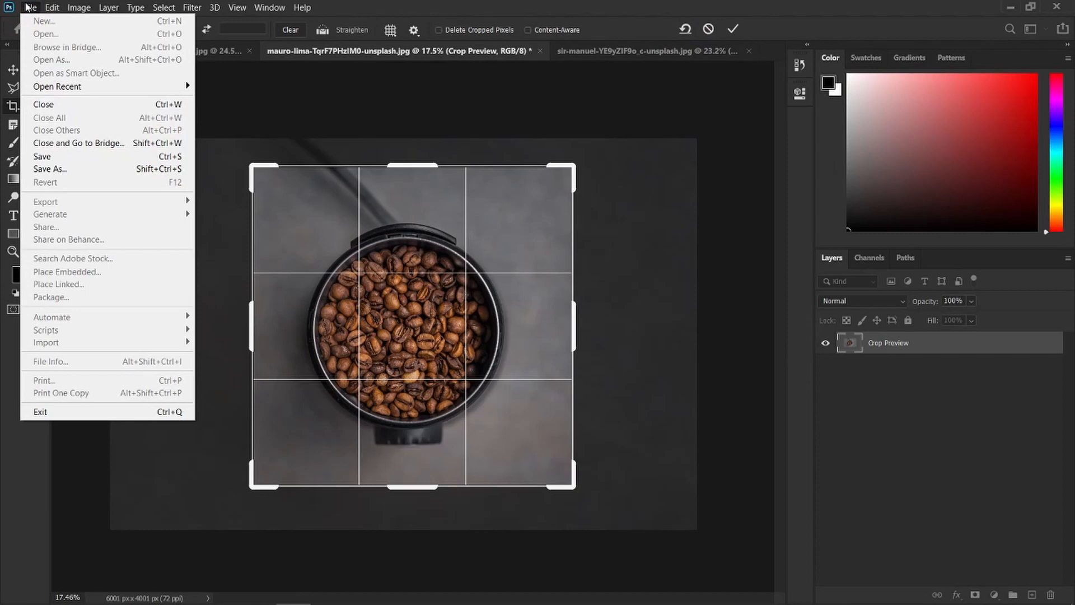
{"action": "left_click", "coordinate": [207, 58]}
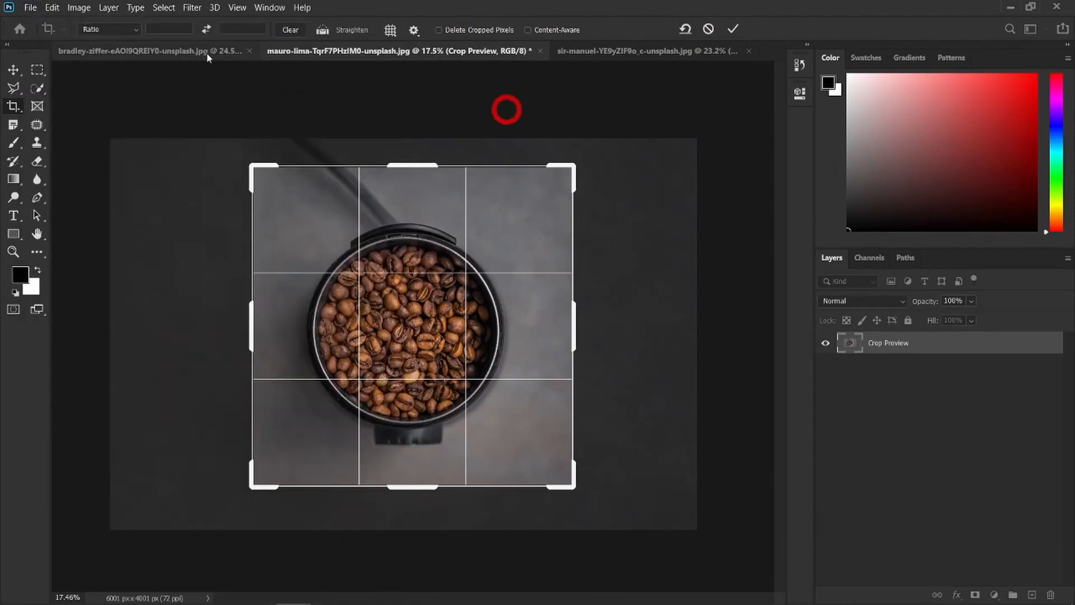
{"action": "left_click", "coordinate": [44, 8]}
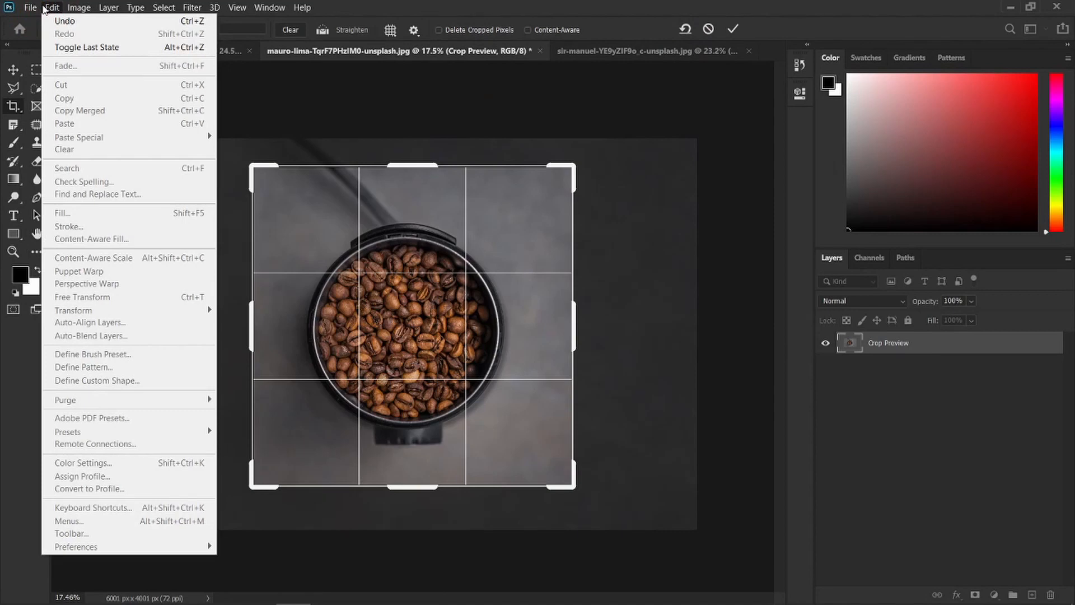
{"action": "left_click", "coordinate": [44, 8]}
{"action": "left_click", "coordinate": [73, 7]}
{"action": "left_click", "coordinate": [76, 7]}
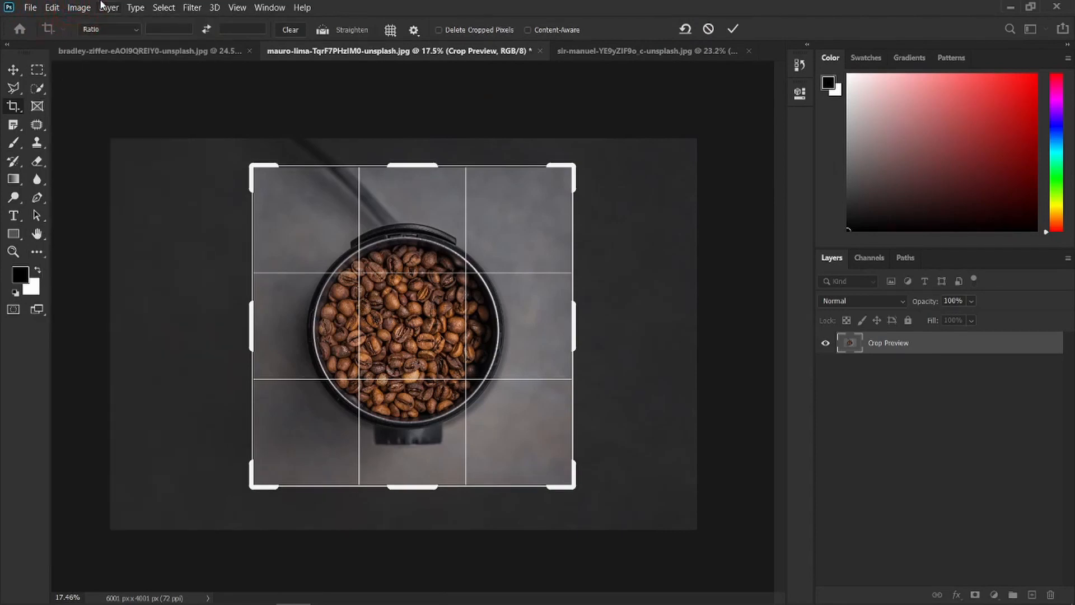
{"action": "left_click", "coordinate": [104, 8]}
{"action": "left_click", "coordinate": [107, 7]}
{"action": "left_click", "coordinate": [24, 8]}
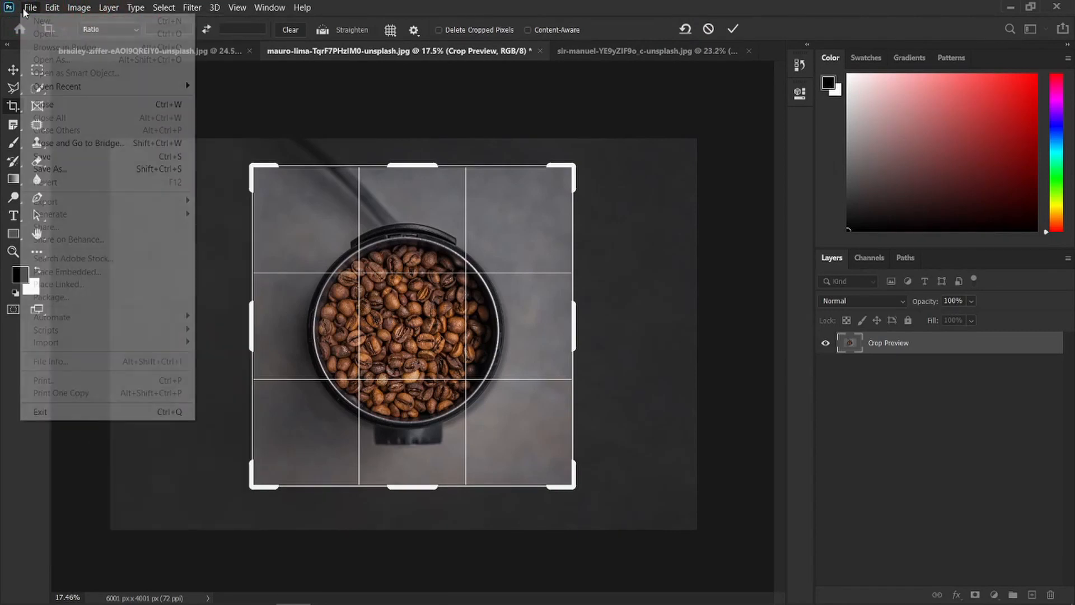
{"action": "left_click", "coordinate": [219, 126]}
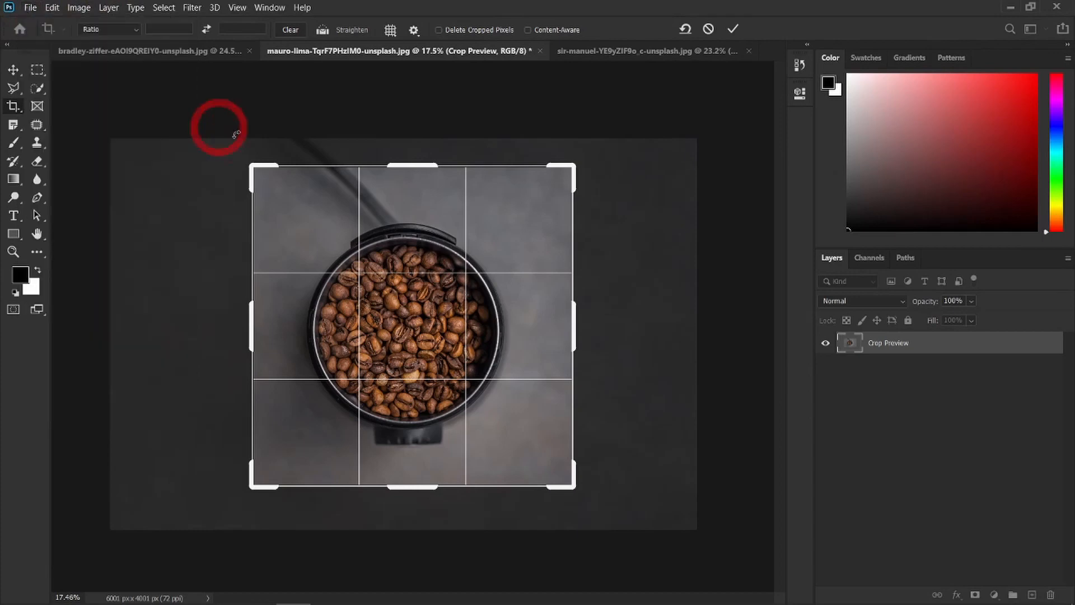
Apply the square crop and undo it, back to the full coffee bean photo
{"action": "left_click", "coordinate": [733, 29]}
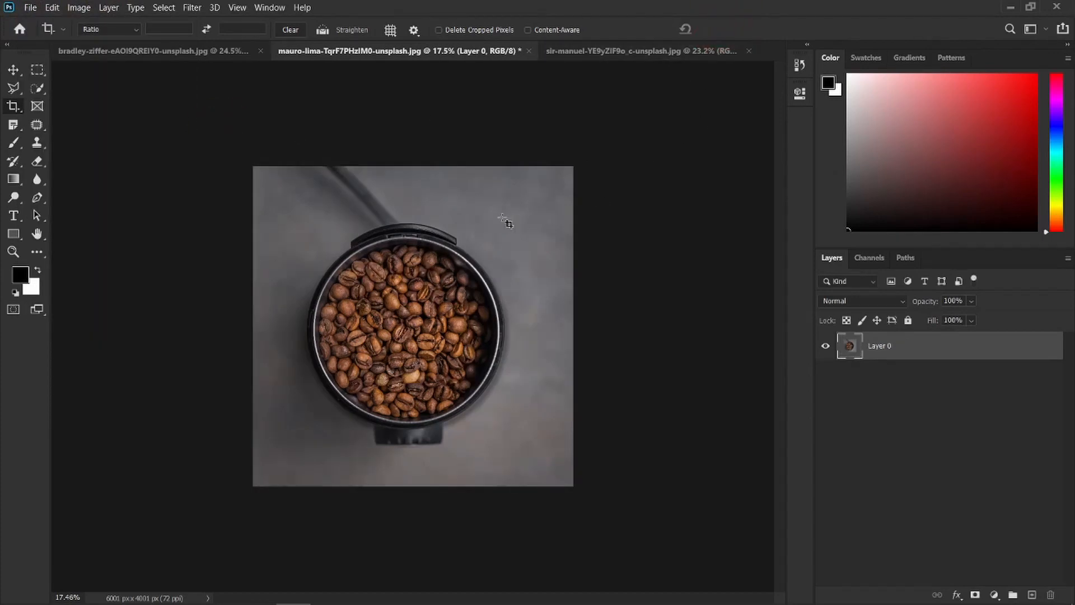
{"action": "key", "text": "ctrl+z"}
{"action": "key", "text": "ctrl+z"}
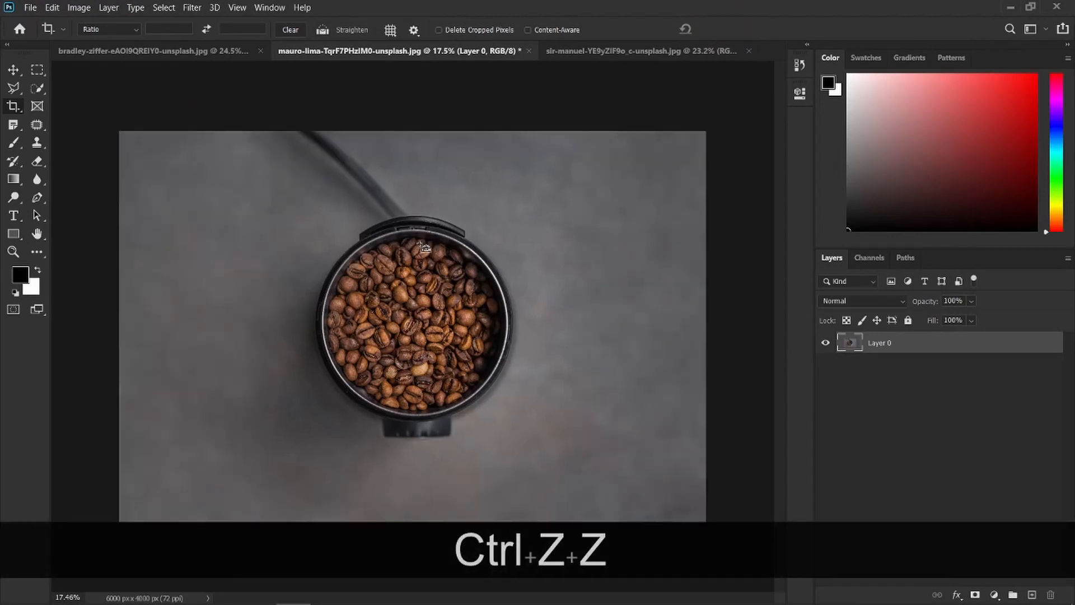
Draw a crop box of about 2485 × 1878 px around the bean basket, try to undo it, and cancel the save
{"action": "left_click_drag", "start_coordinate": [289, 232], "coordinate": [533, 415]}
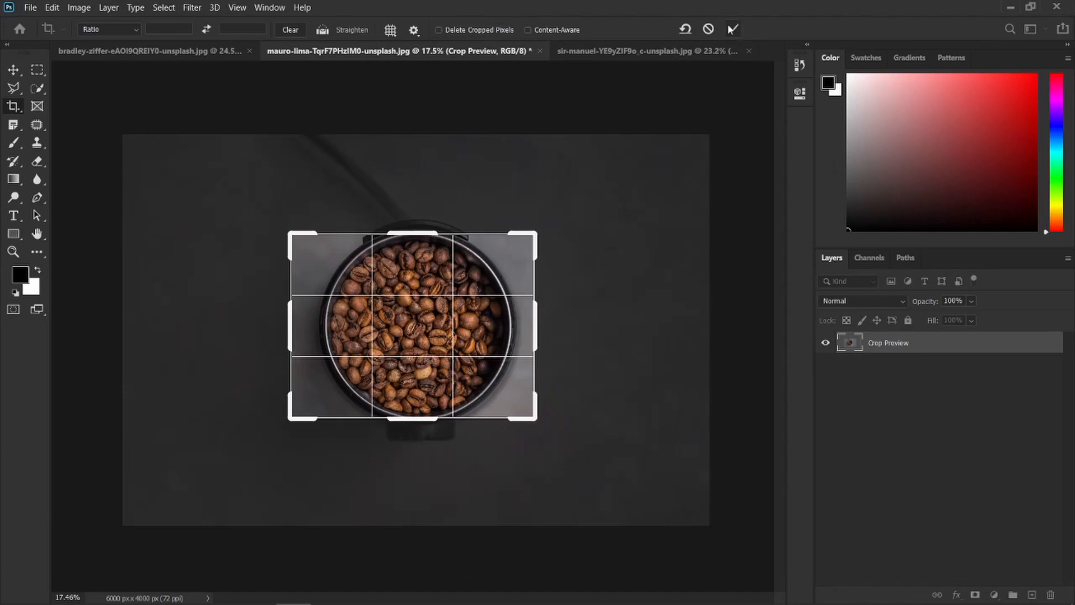
{"action": "key", "text": "ctrl+z"}
{"action": "key", "text": "ctrl+z"}
{"action": "key", "text": "ctrl+z"}
{"action": "key", "text": "ctrl+z"}
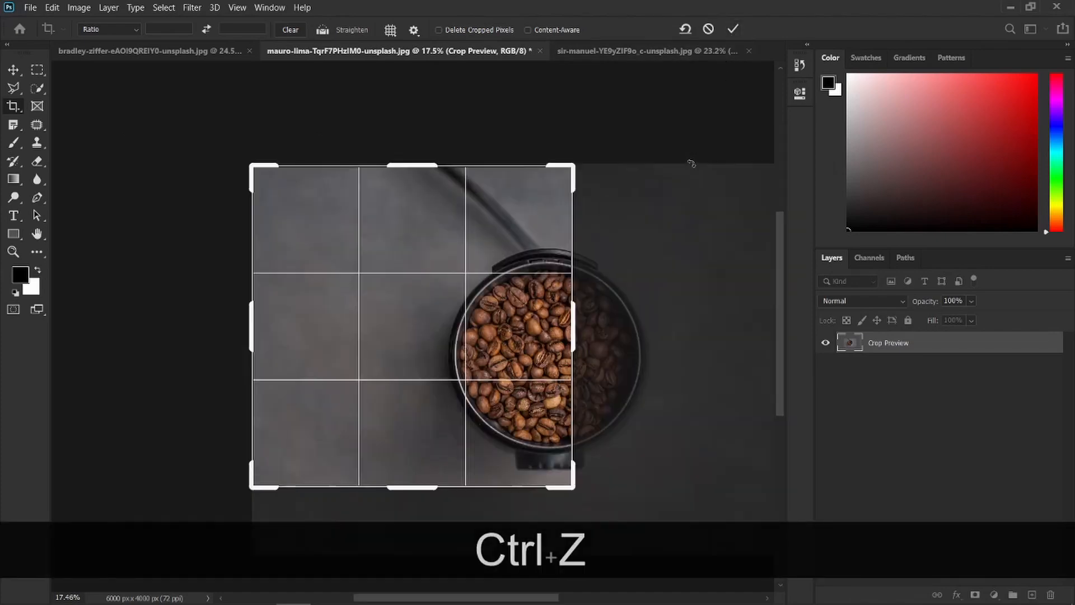
{"action": "key", "text": "ctrl+z"}
{"action": "key", "text": "ctrl+z"}
{"action": "key", "text": "ctrl+s"}
{"action": "key", "text": "ctrl+z"}
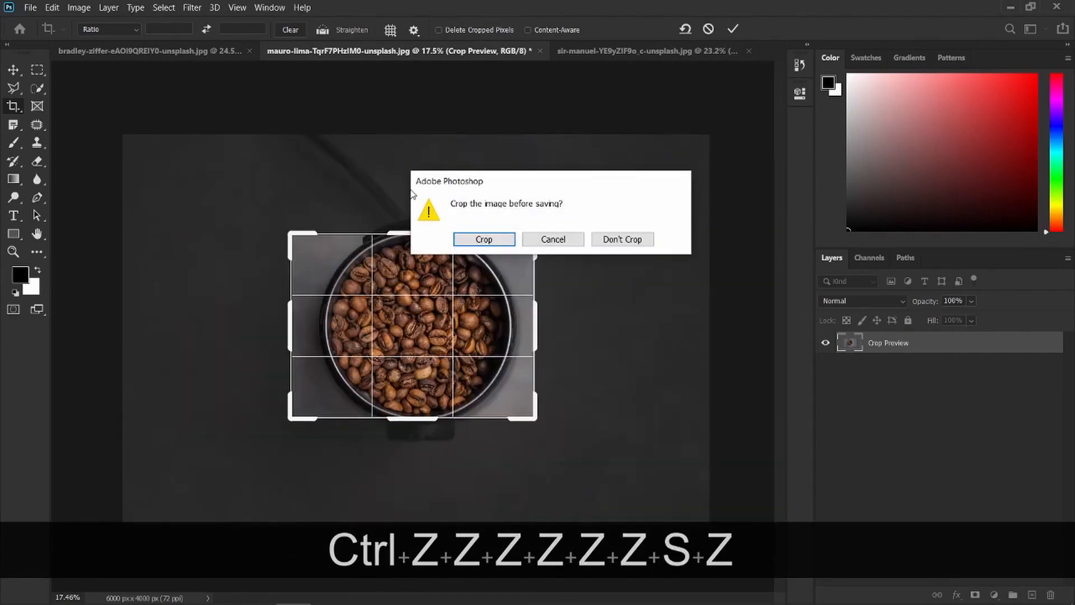
{"action": "key", "text": "ctrl+z"}
{"action": "left_click", "coordinate": [538, 235]}
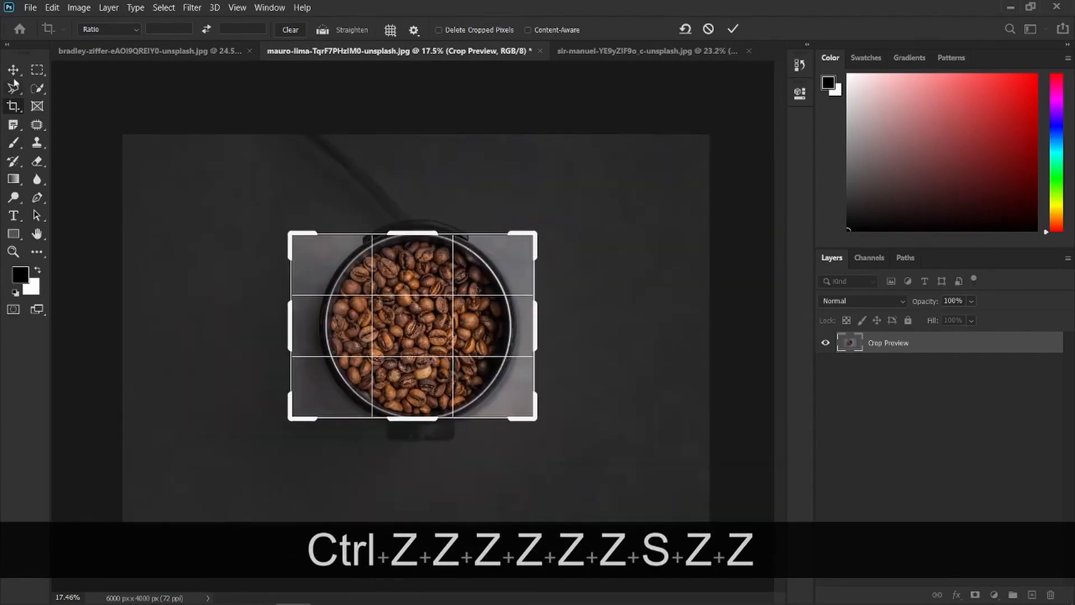
Leave the crop for the Move tool, undo the resulting crop, and switch to the photo of the watch on the rock
{"action": "left_click", "coordinate": [13, 70]}
{"action": "key", "text": "ctrl+z"}
{"action": "key", "text": "ctrl+x"}
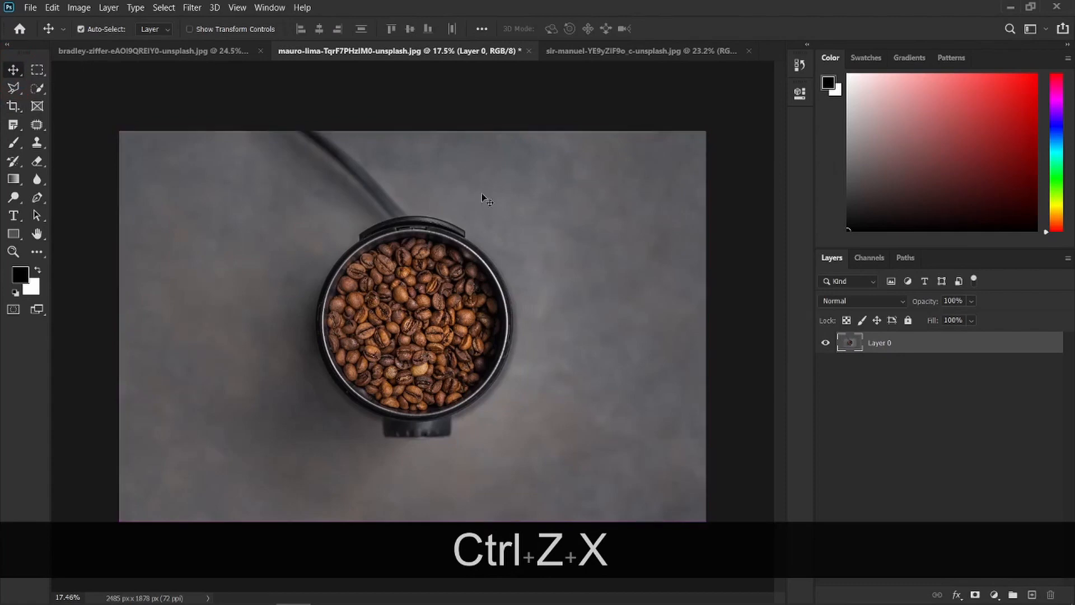
{"action": "left_click", "coordinate": [226, 51]}
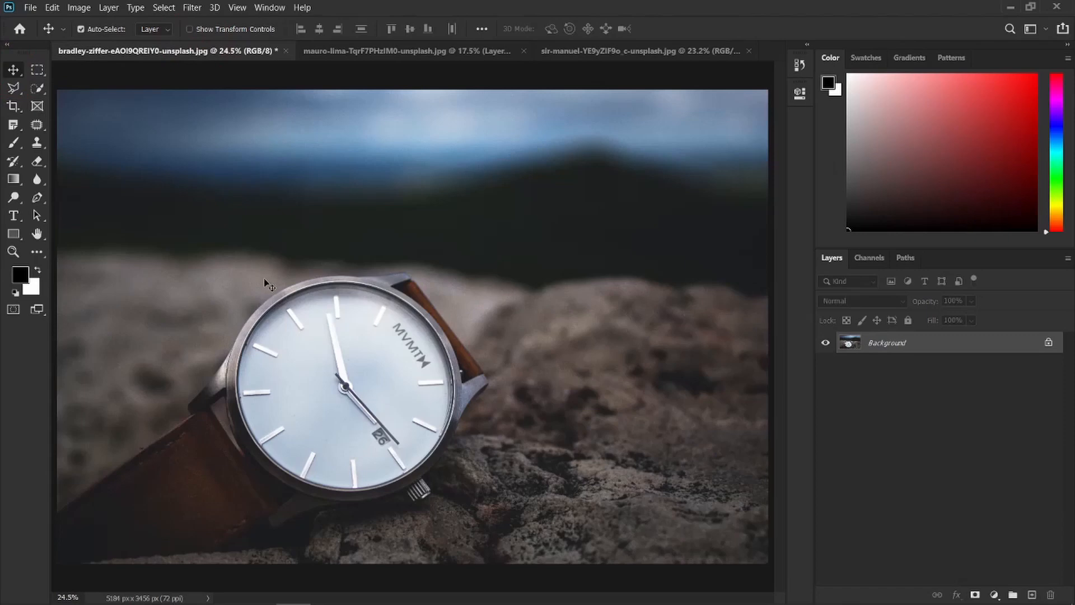
Start the Crop tool on the photo of the watch on the rock and choose the Original Ratio preset
{"action": "left_click", "coordinate": [580, 51]}
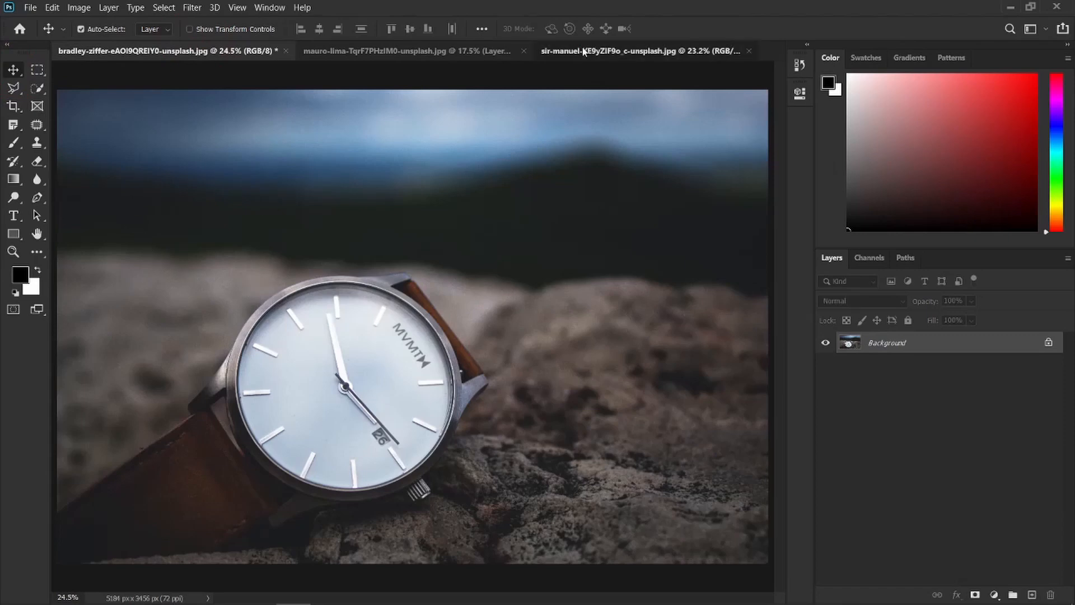
{"action": "left_click", "coordinate": [185, 51]}
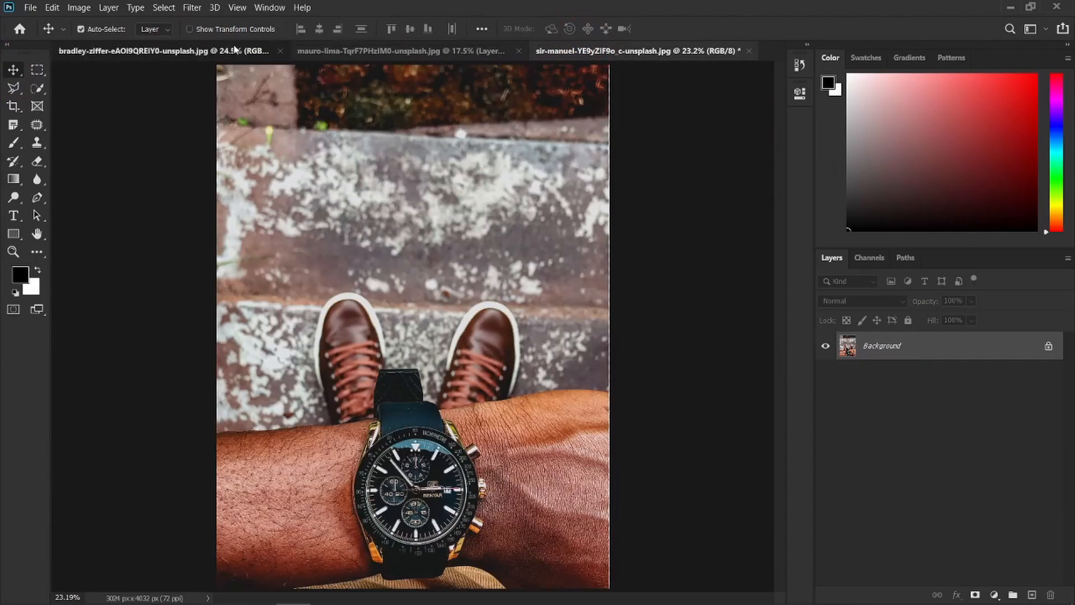
{"action": "left_click", "coordinate": [12, 103]}
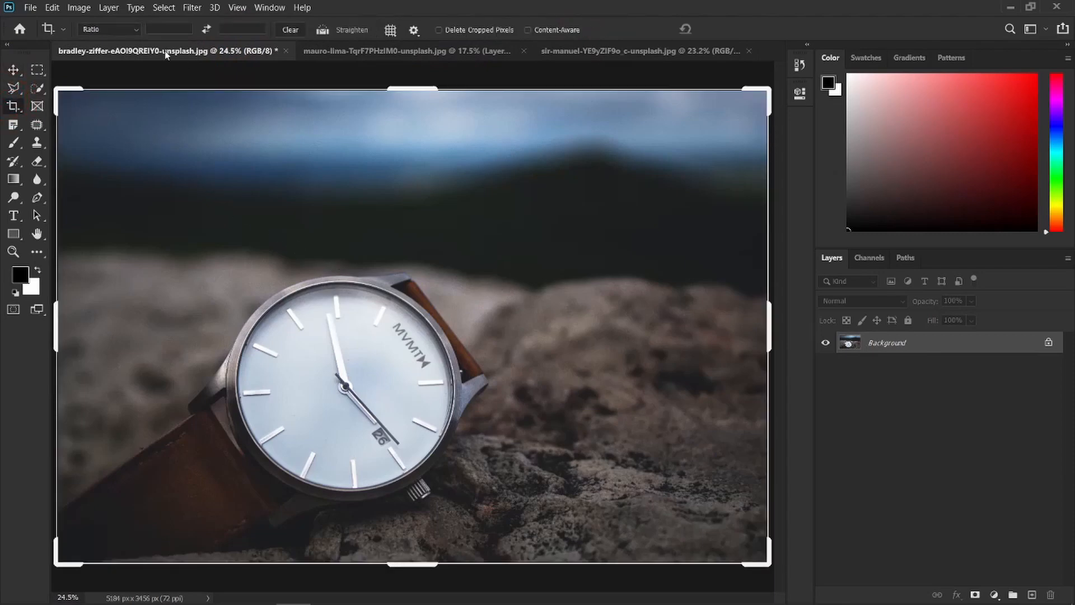
{"action": "left_click", "coordinate": [132, 29]}
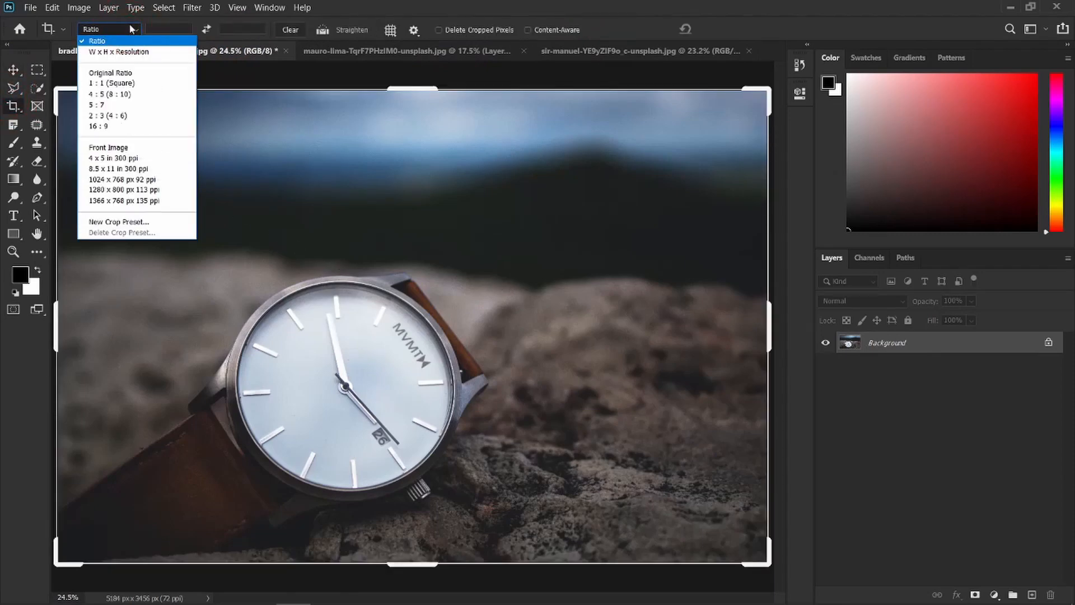
{"action": "left_click", "coordinate": [116, 73]}
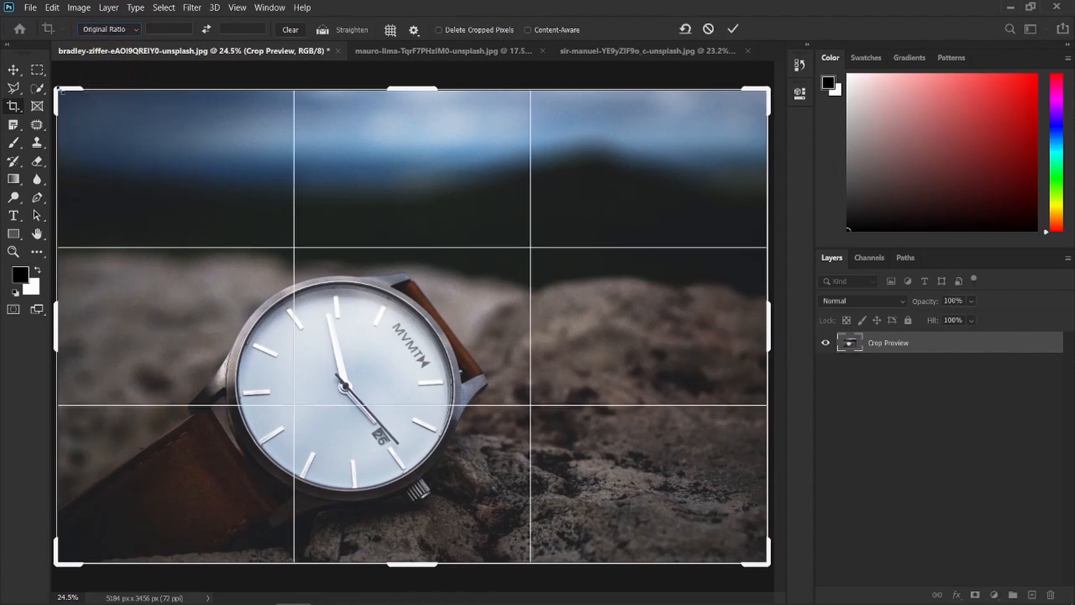
Try resizing the original-ratio crop box and shifting the photo inside it, undo that, and reframe the crop around the watch
{"action": "left_click_drag", "start_coordinate": [59, 90], "coordinate": [87, 108]}
{"action": "left_click_drag", "start_coordinate": [355, 351], "coordinate": [441, 312]}
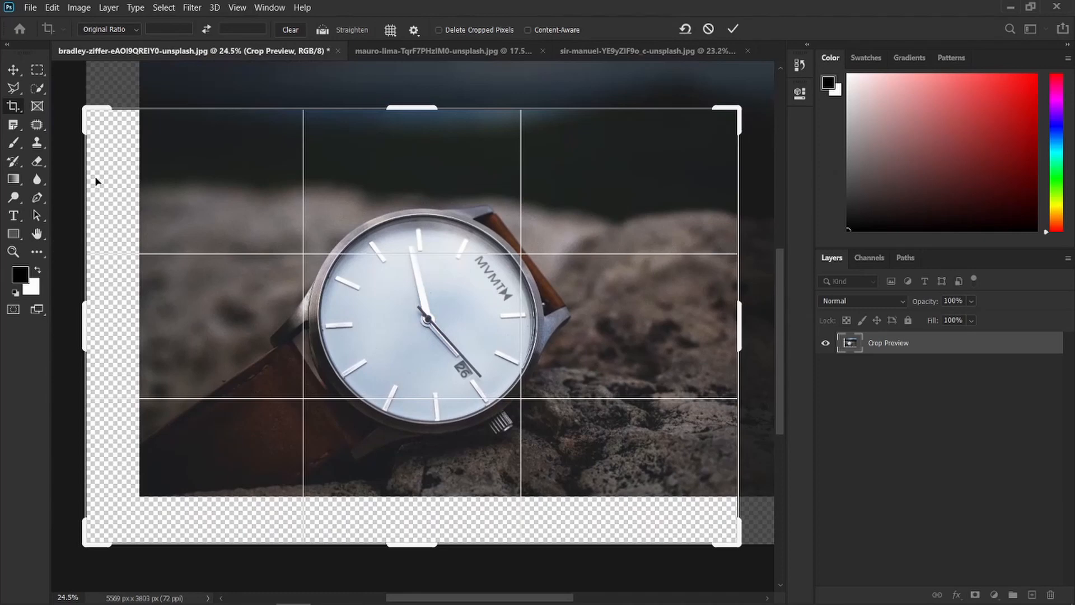
{"action": "key", "text": "ctrl+z"}
{"action": "mouse_move", "coordinate": [458, 308]}
{"action": "left_mouse_down"}
{"action": "mouse_move", "coordinate": [456, 293]}
{"action": "mouse_move", "coordinate": [457, 307]}
{"action": "left_mouse_up"}
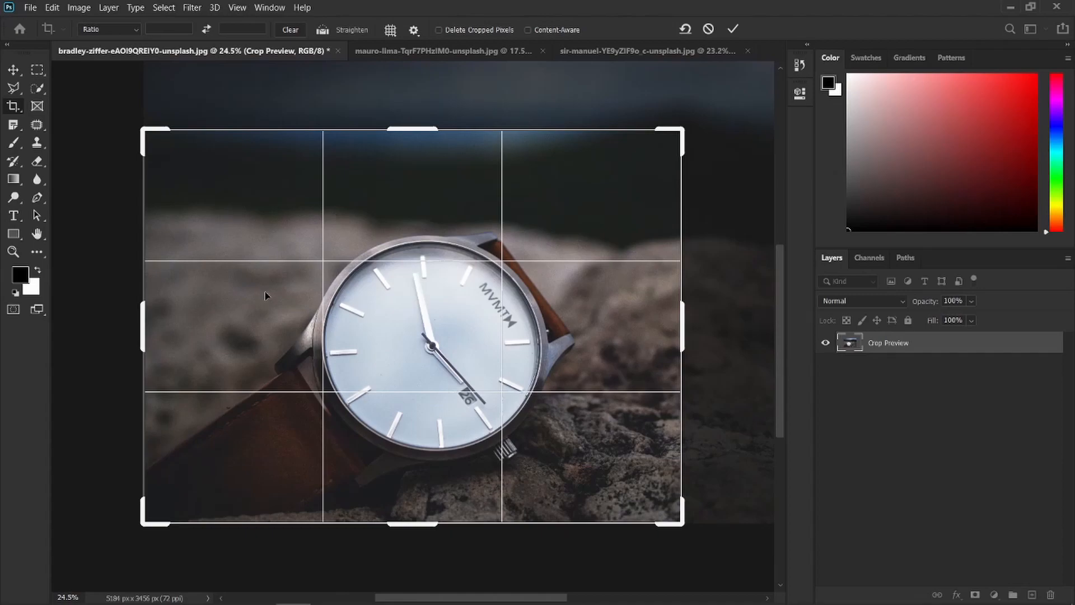
{"action": "key", "text": "s"}
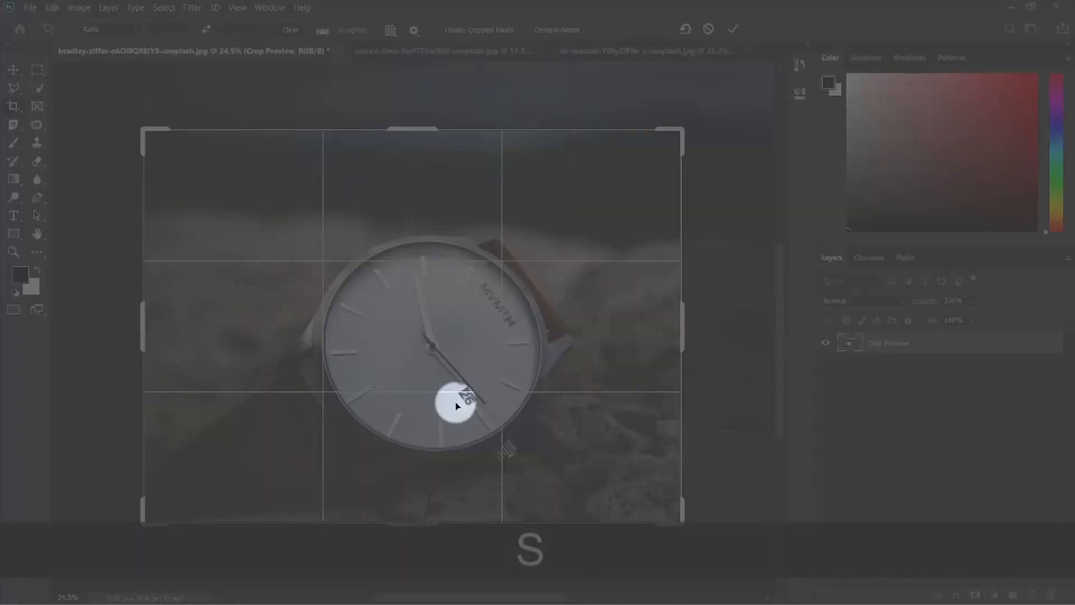
{"action": "key", "text": "s"}
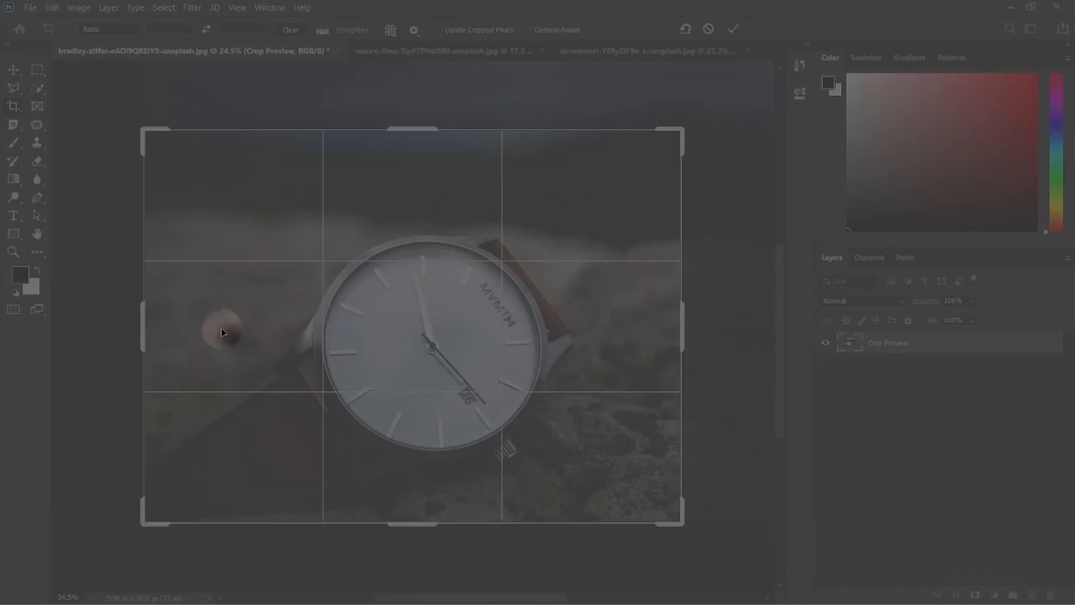
{"action": "key", "text": "s"}
{"action": "key", "text": "s"}
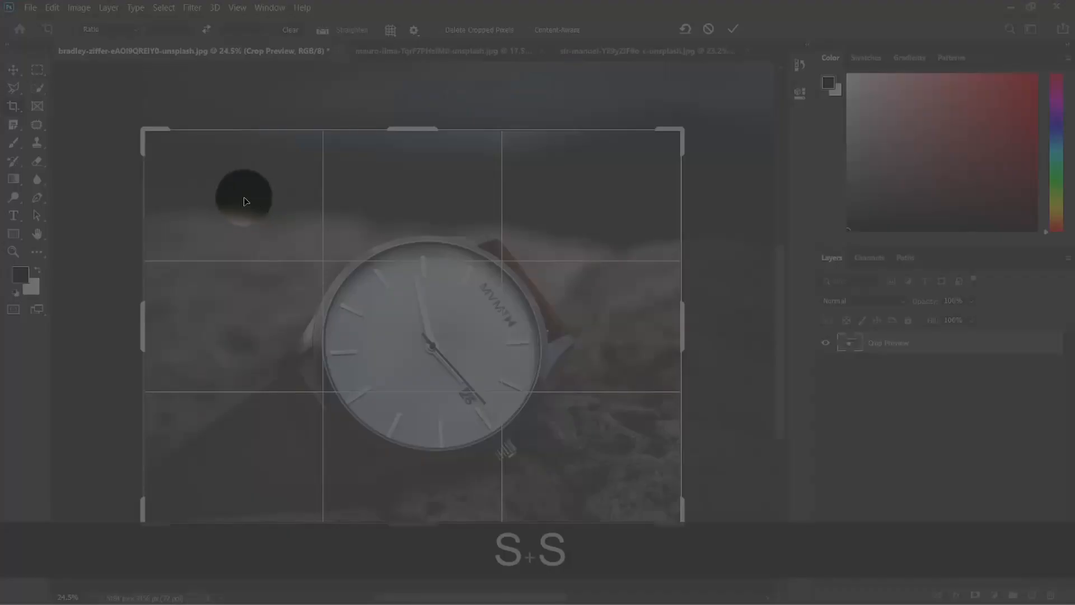
{"action": "key", "text": "s"}
{"action": "key", "text": "s"}
{"action": "key", "text": "s"}
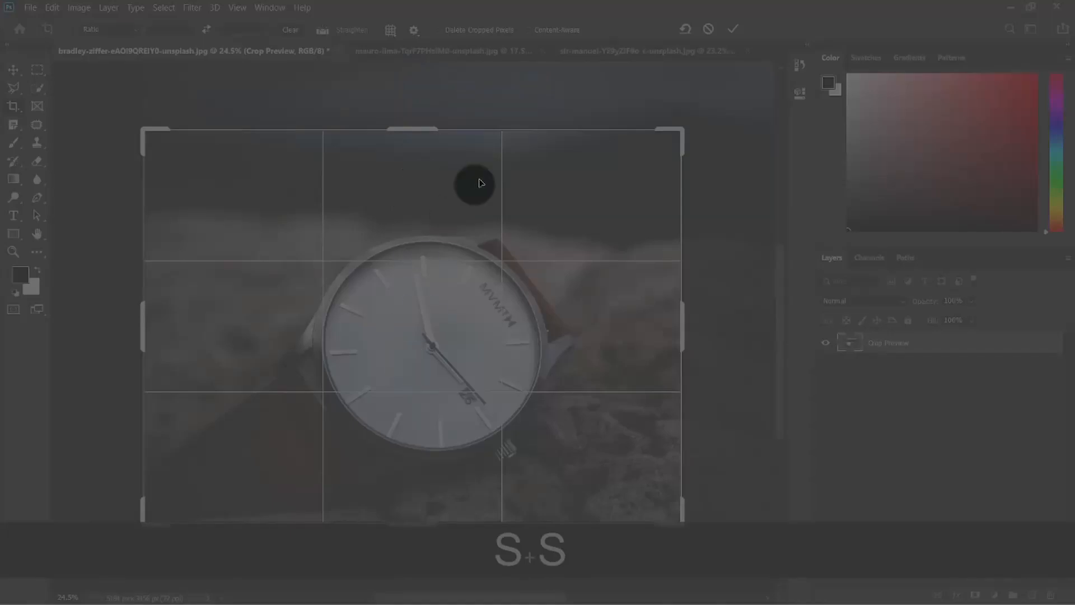
{"action": "key", "text": "s"}
{"action": "key", "text": "s"}
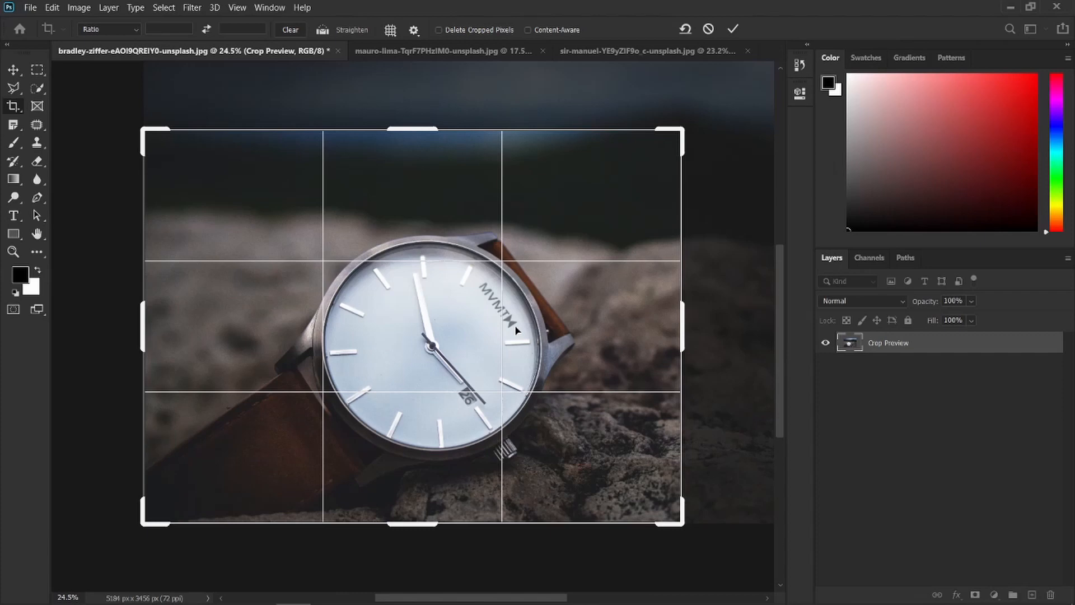
Tighten the crop box around the watch to about 3800 × 2738 px, apply it, and undo the crop
{"action": "mouse_move", "coordinate": [399, 349]}
{"action": "left_mouse_down"}
{"action": "mouse_move", "coordinate": [412, 280]}
{"action": "mouse_move", "coordinate": [399, 349]}
{"action": "left_mouse_up"}
{"action": "mouse_move", "coordinate": [667, 137]}
{"action": "left_mouse_down"}
{"action": "mouse_move", "coordinate": [677, 135]}
{"action": "mouse_move", "coordinate": [669, 142]}
{"action": "left_mouse_up"}
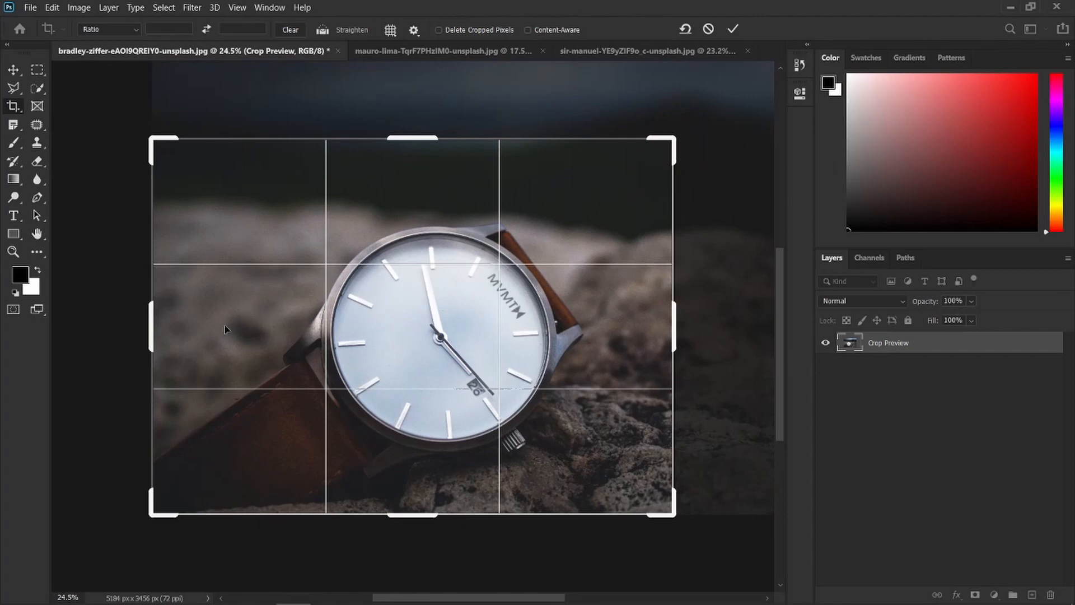
{"action": "key", "text": "Return"}
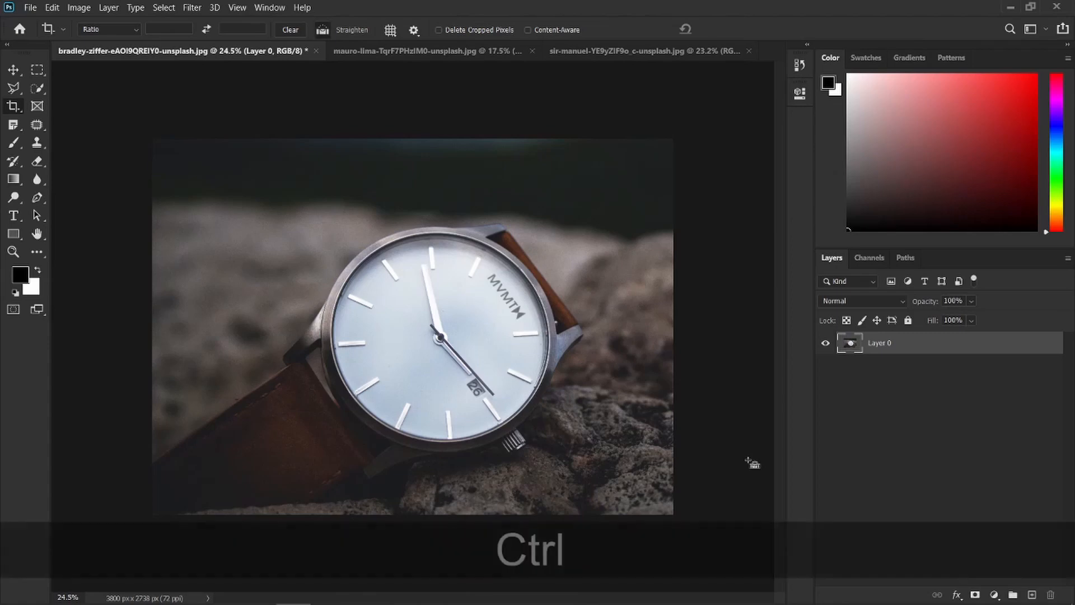
{"action": "key", "text": "ctrl+z"}
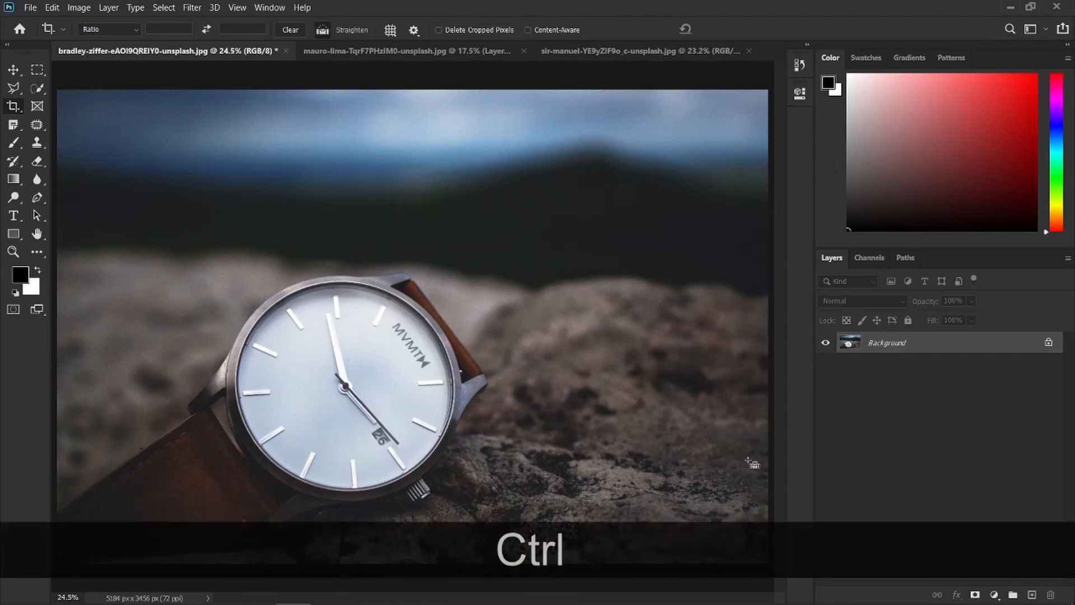
{"action": "key", "text": "ctrl+z"}
{"action": "key", "text": "ctrl+c"}
{"action": "key", "text": "ctrl+v"}
{"action": "key", "text": "ctrl+b"}
{"action": "key", "text": "ctrl+n"}
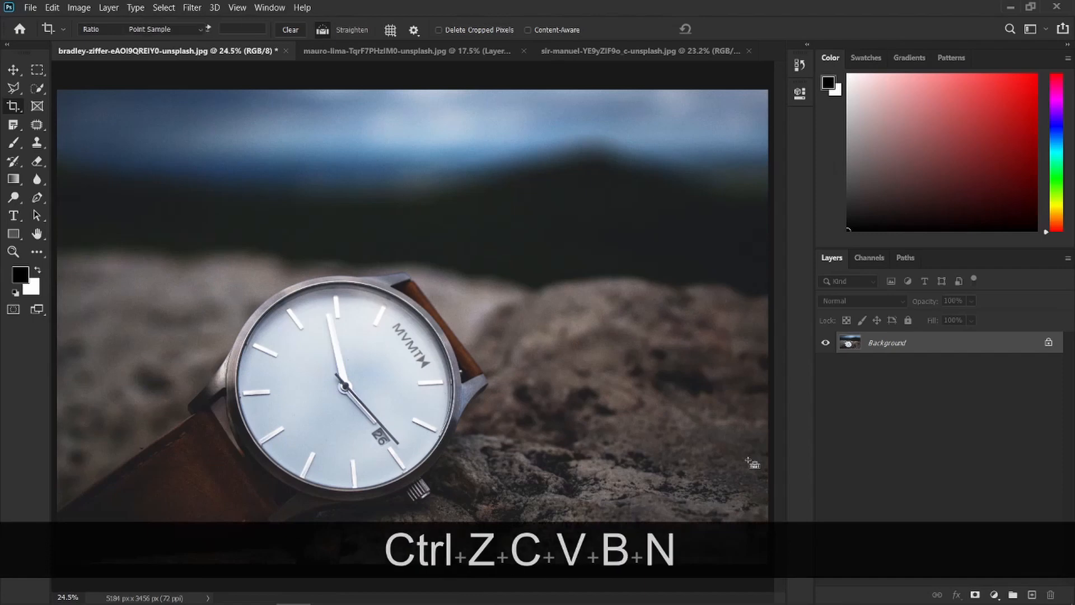
{"action": "left_click", "coordinate": [654, 183]}
{"action": "key", "text": "c"}
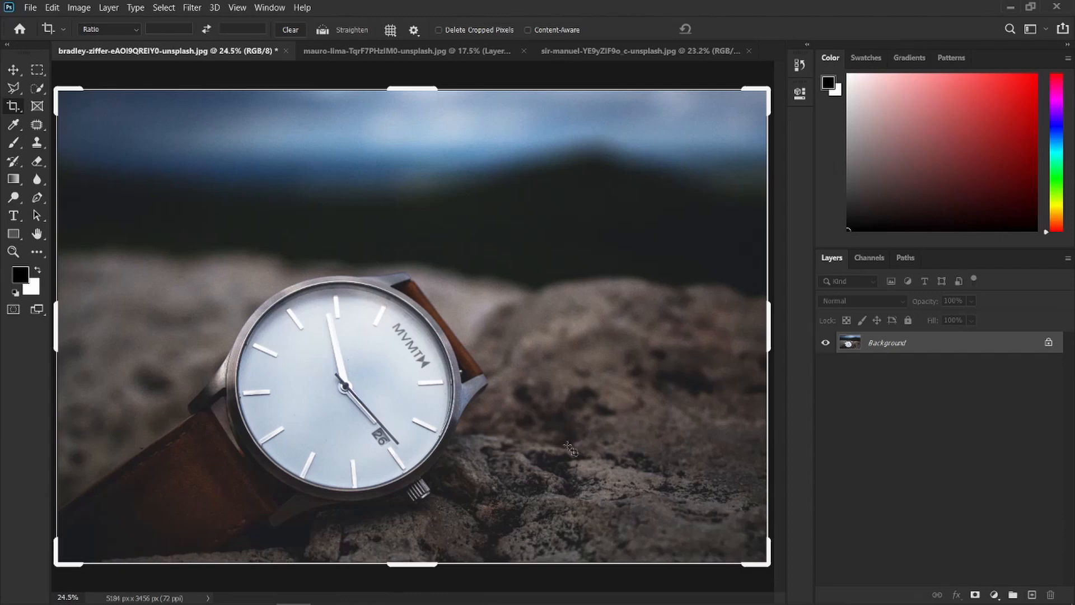
Close the photo of the watch on the rock and the coffee bean photo without saving their changes
{"action": "left_click", "coordinate": [284, 51]}
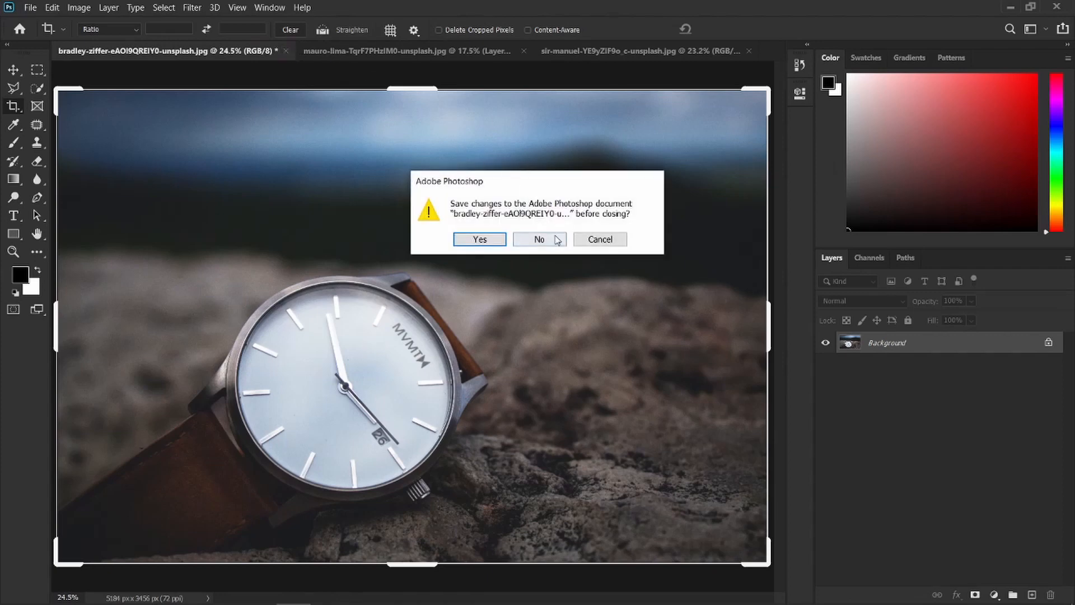
{"action": "left_click", "coordinate": [542, 238]}
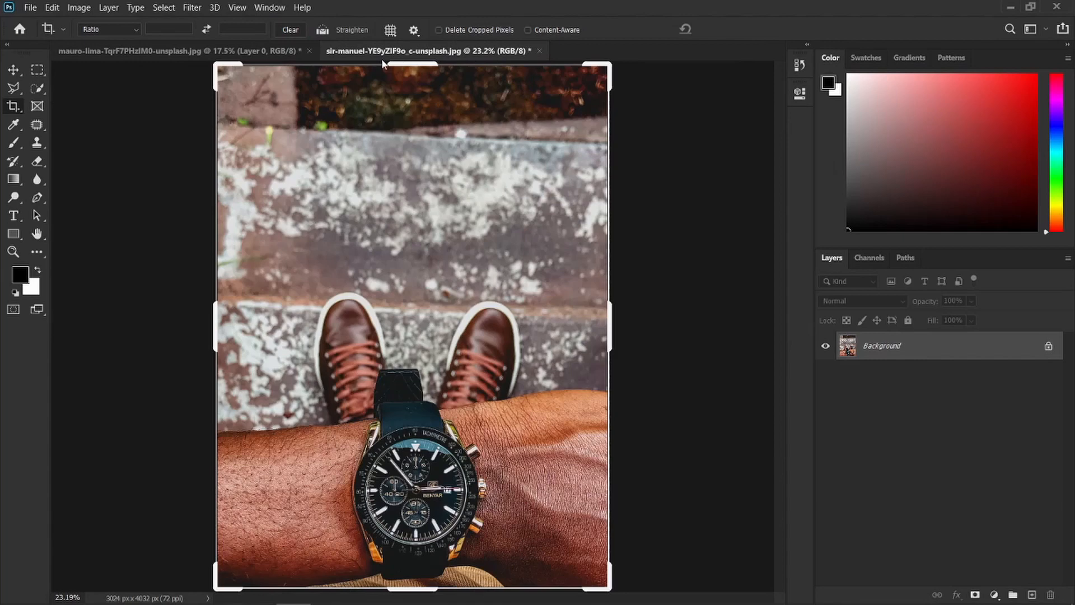
{"action": "left_click", "coordinate": [309, 51]}
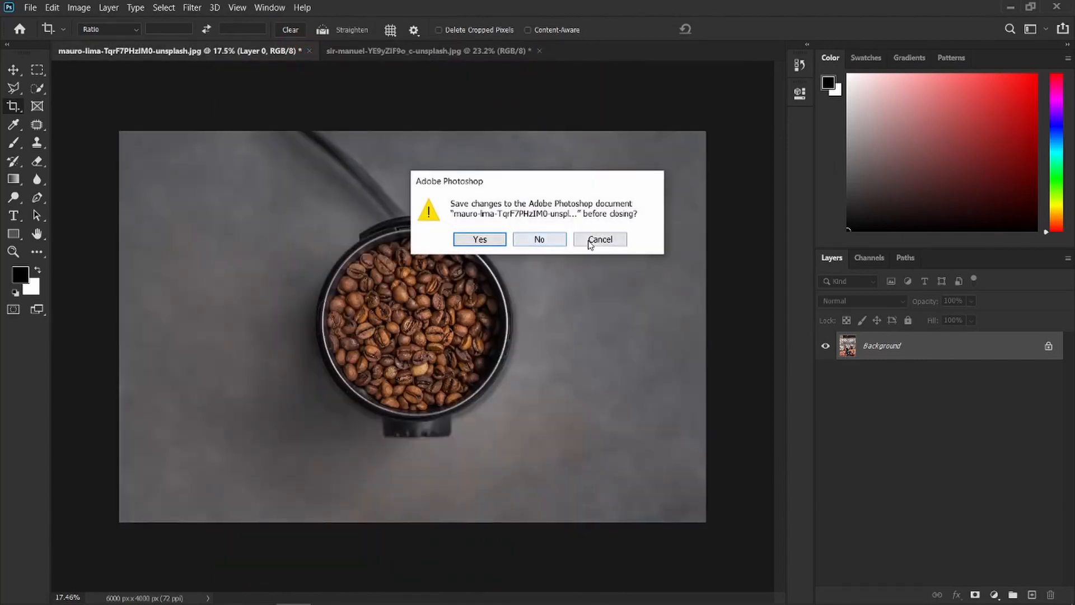
{"action": "left_click", "coordinate": [530, 240]}
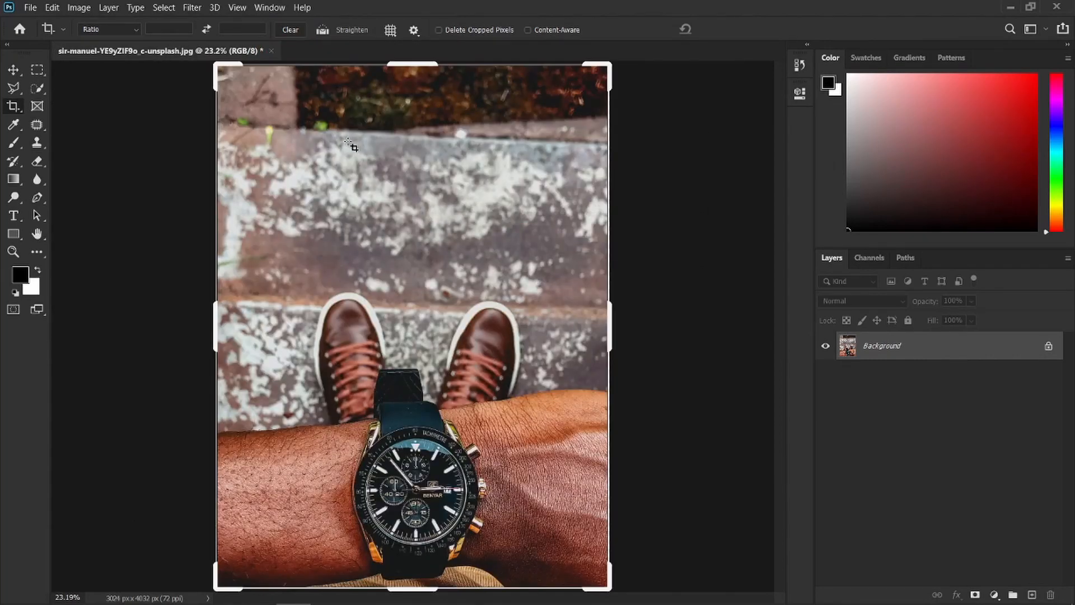
Start a crop on the photo of the wristwatch above the brown shoes
{"action": "left_click_drag", "start_coordinate": [657, 272], "coordinate": [657, 272]}
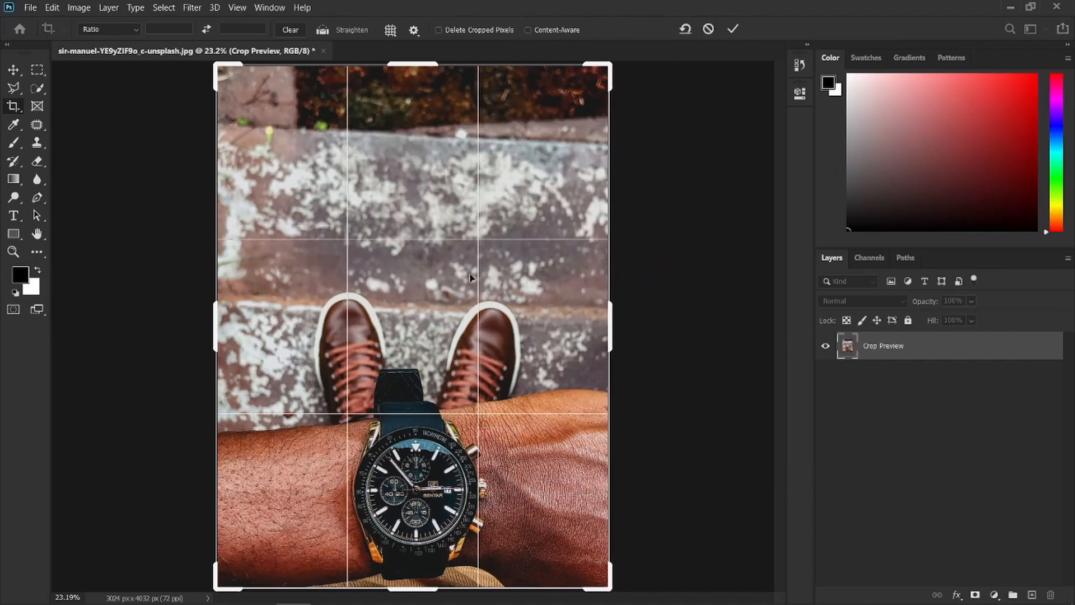